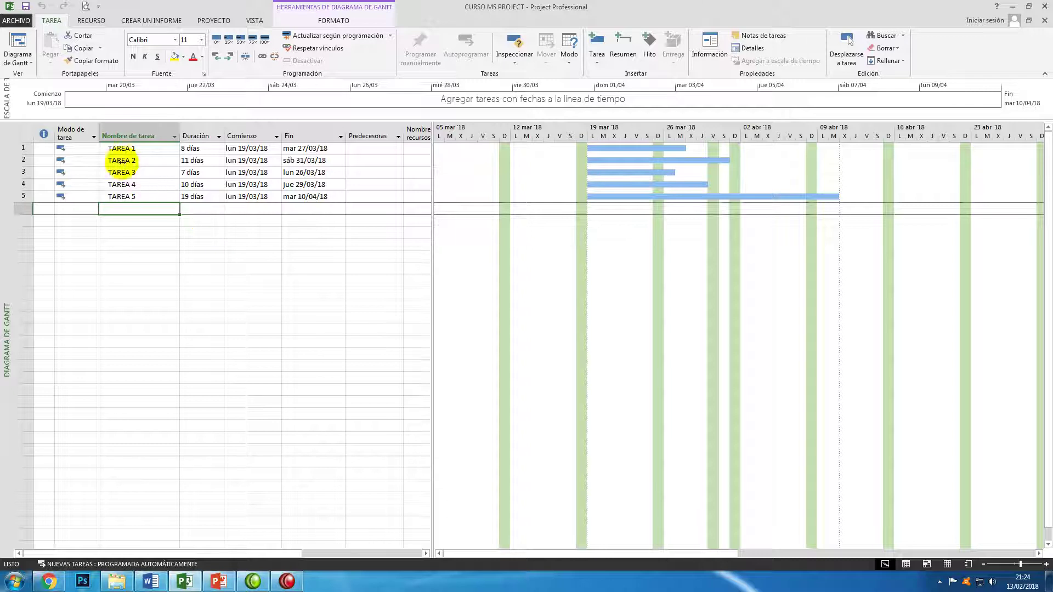
Insert a new task above TAREA 1 and name it FASE 1.
click(122, 148)
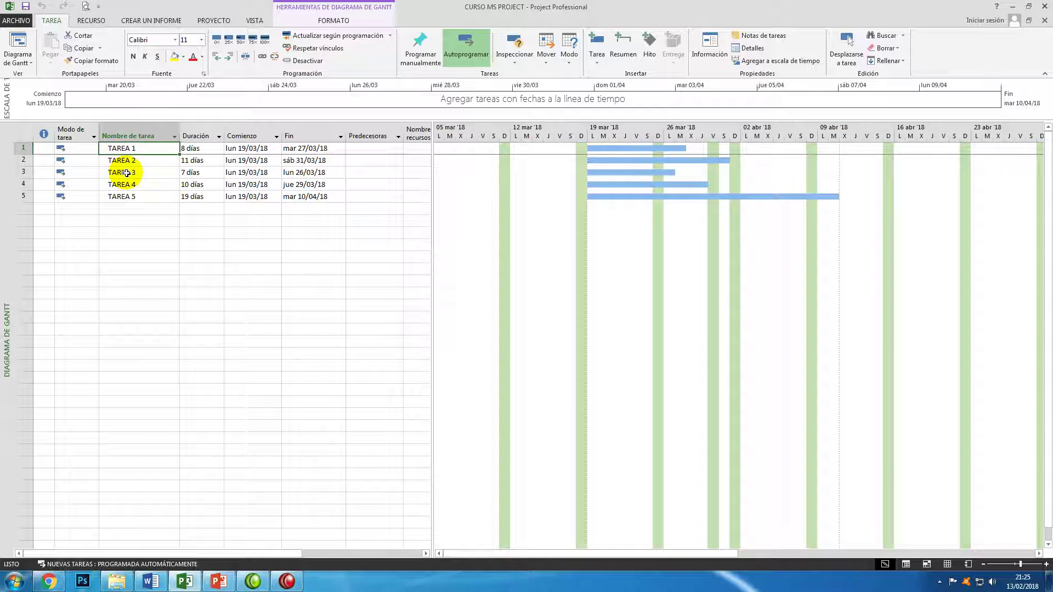
right_click(22, 147)
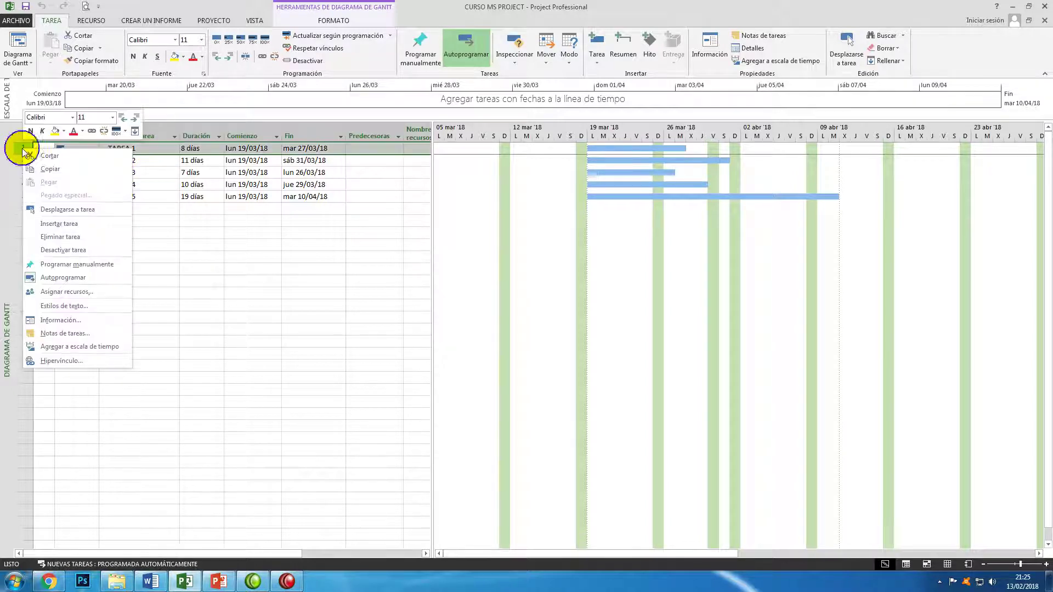
click(59, 224)
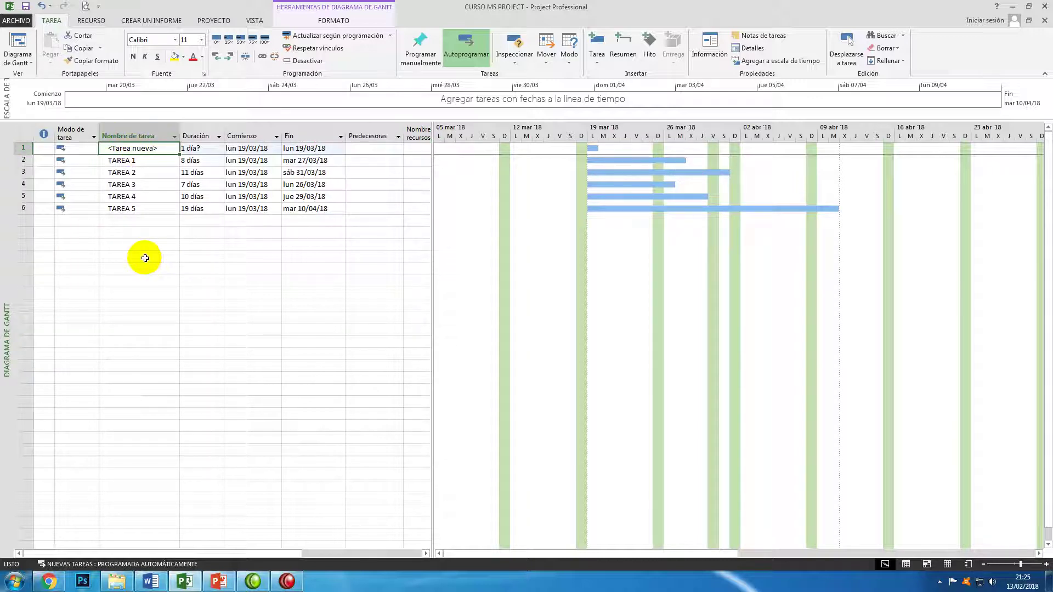
text(FGA)
key(BackSpace)
key(BackSpace)
text(ASE)
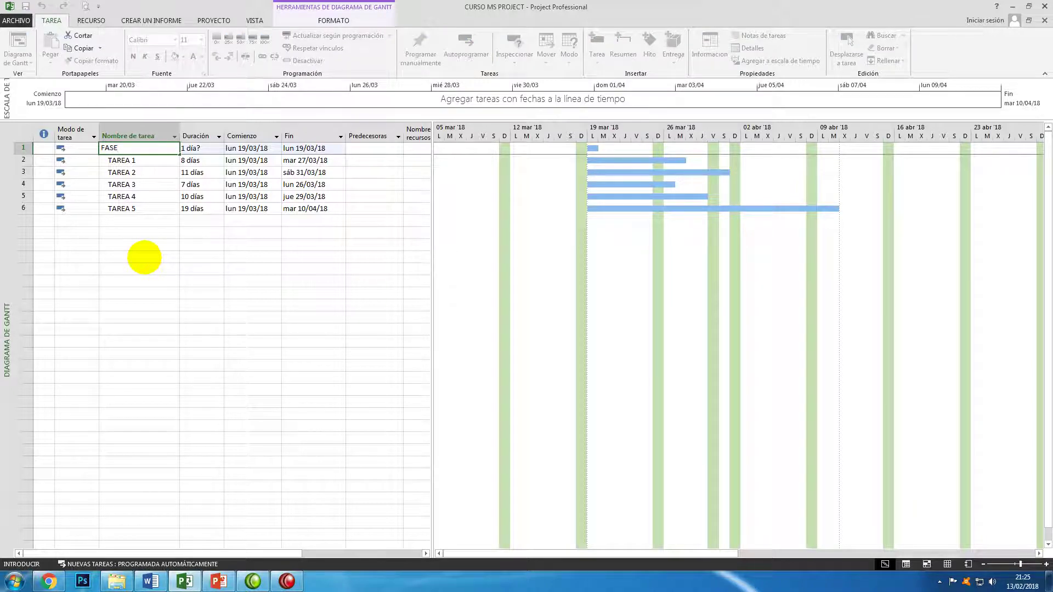
text( 1)
key(Return)
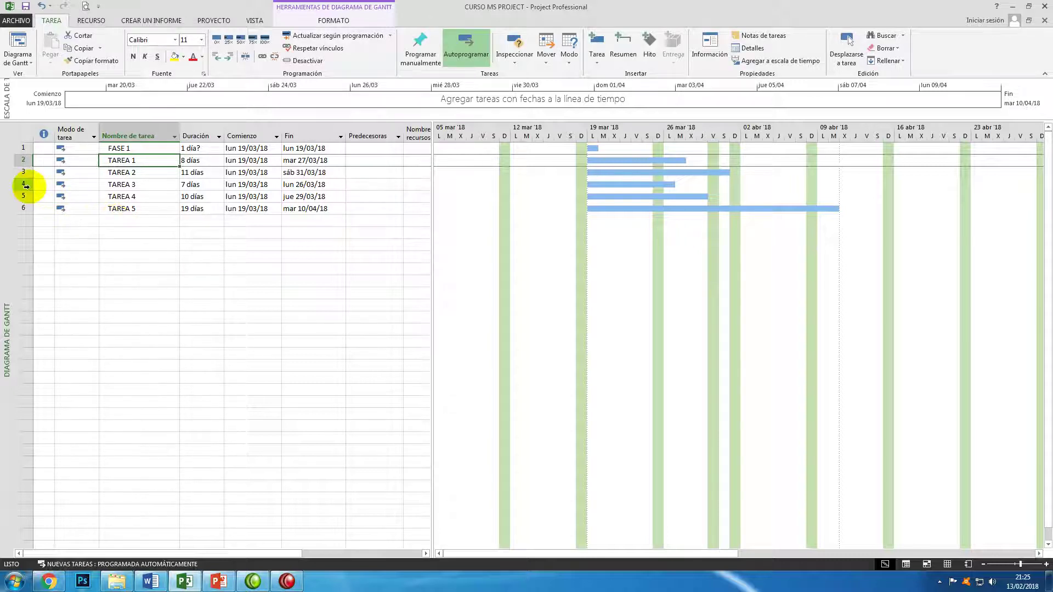
Insert a new task named FASE 2 between TAREA 2 and TAREA 3.
click(129, 184)
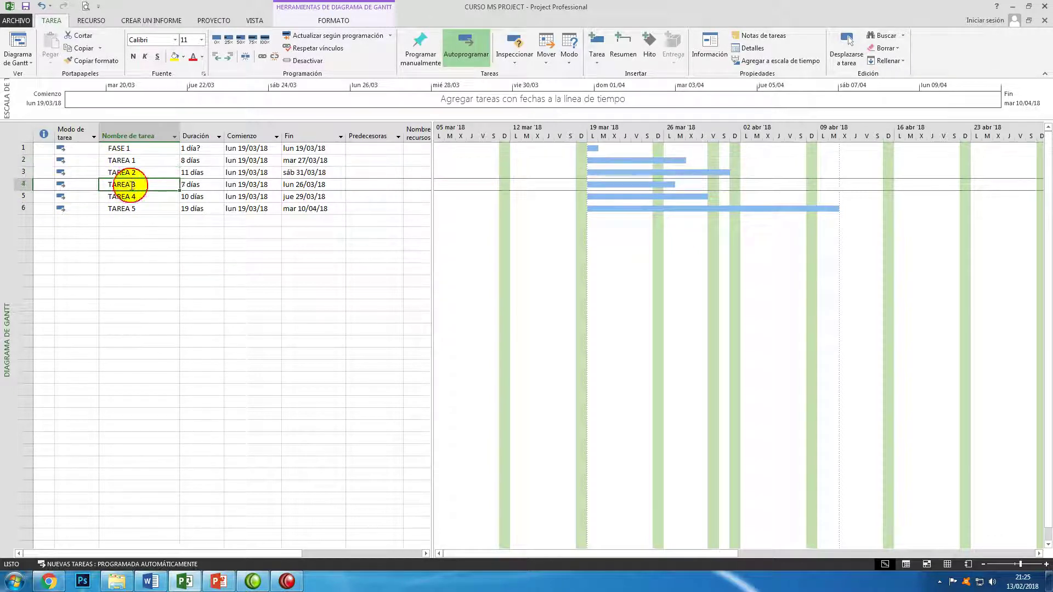
right_click(24, 184)
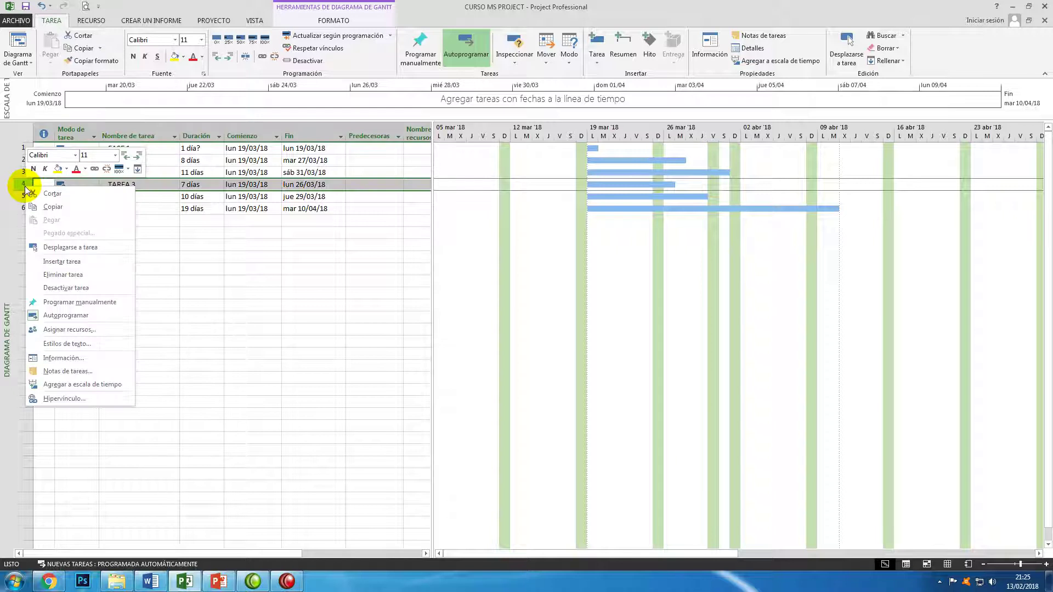
click(65, 263)
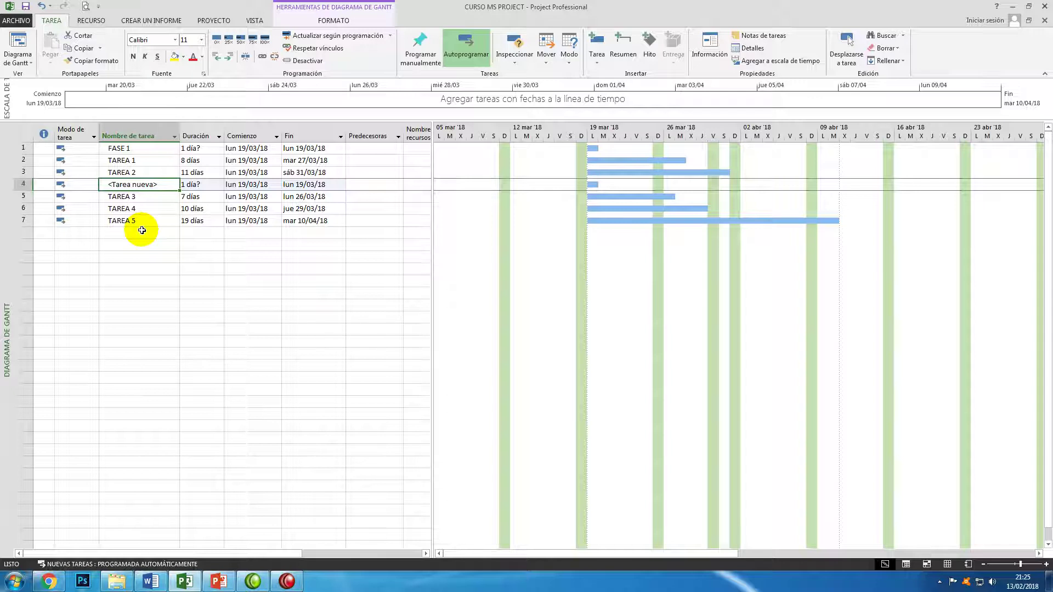
text(FASE )
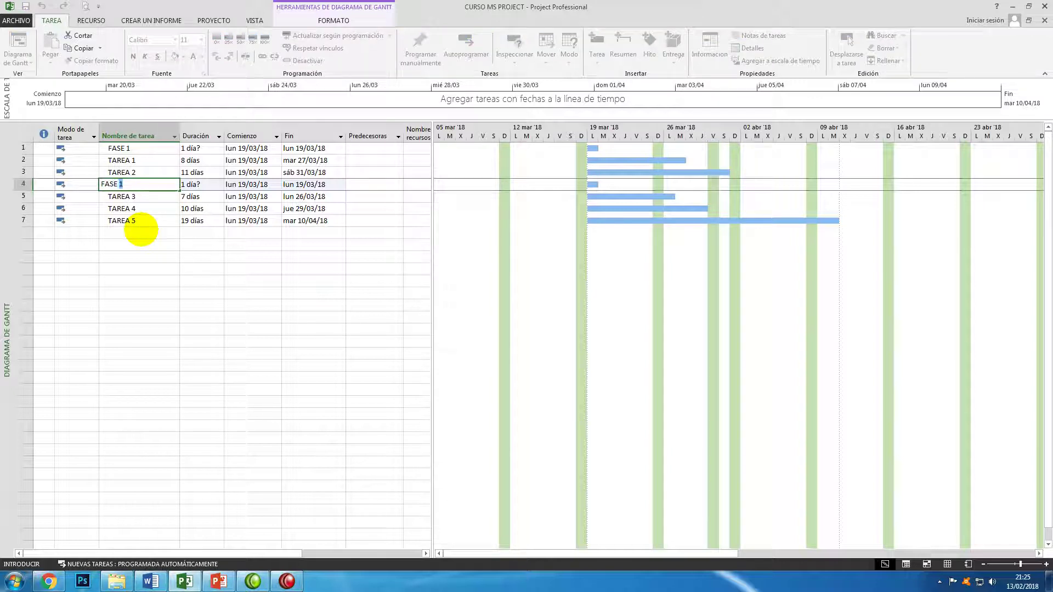
text(2)
key(Return)
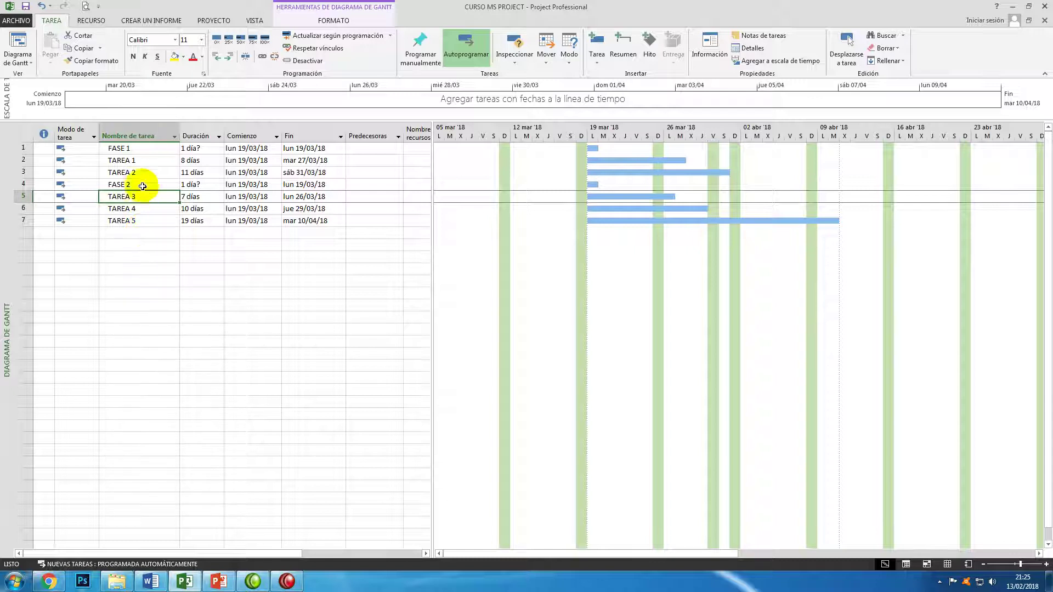
Indent TAREA 1 and TAREA 2 together to make them subtasks of FASE 1.
click(132, 149)
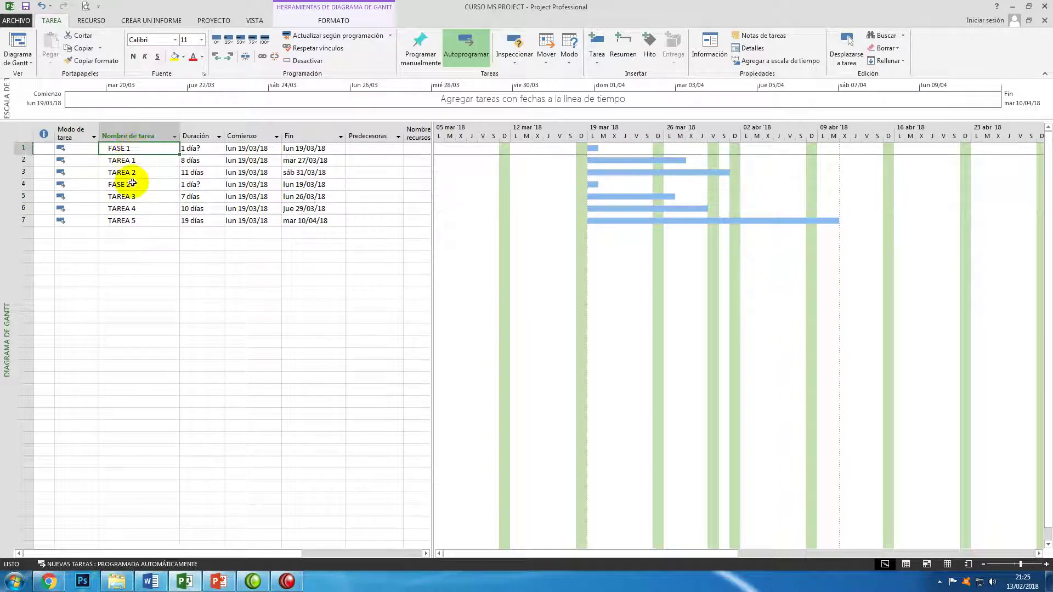
click(131, 161)
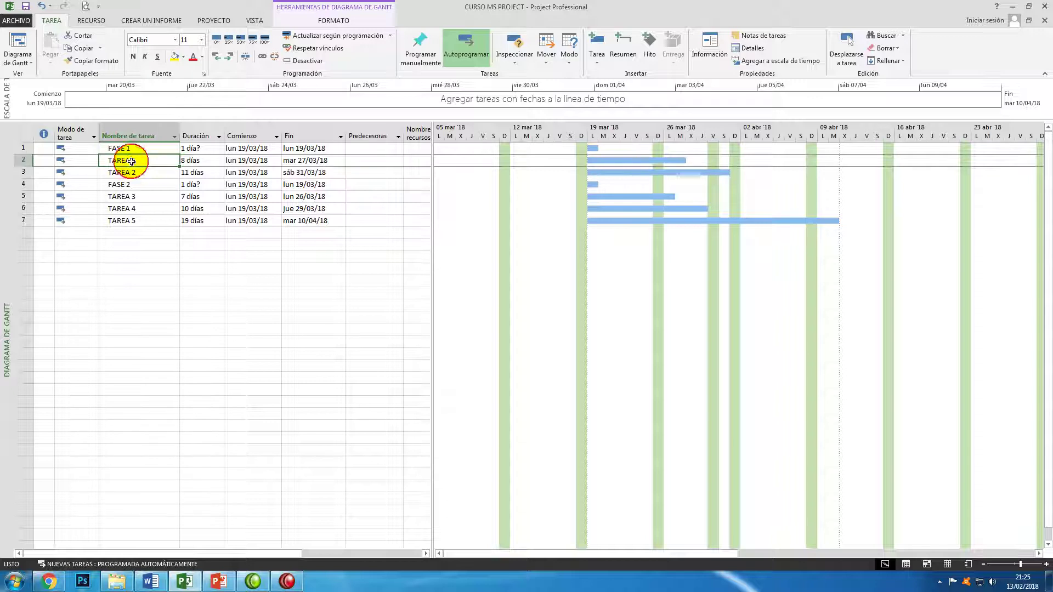
drag(152, 166, 150, 174)
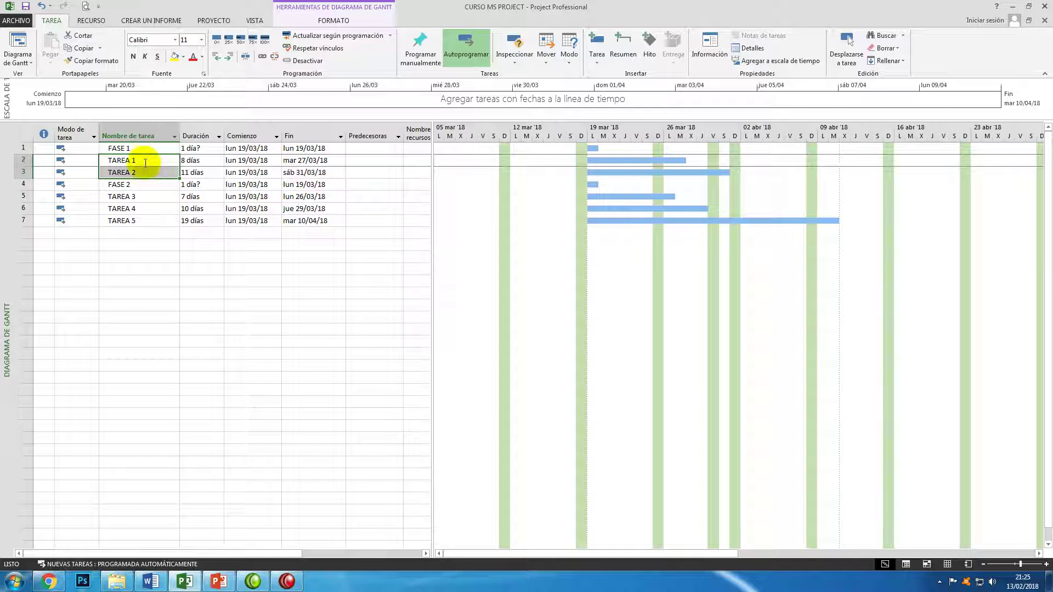
click(147, 164)
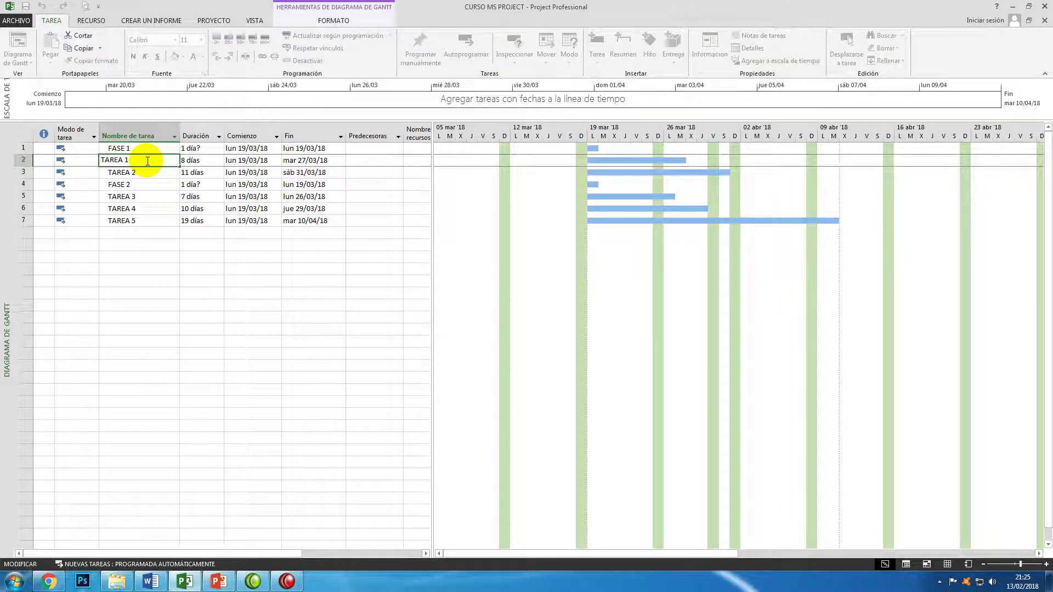
click(145, 185)
drag(150, 159, 149, 176)
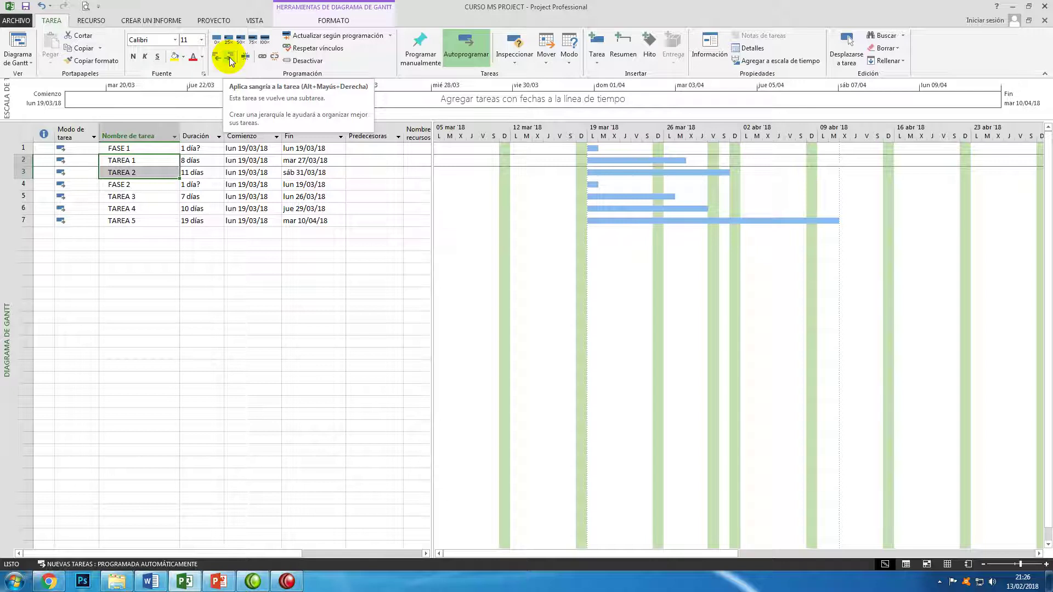
click(229, 57)
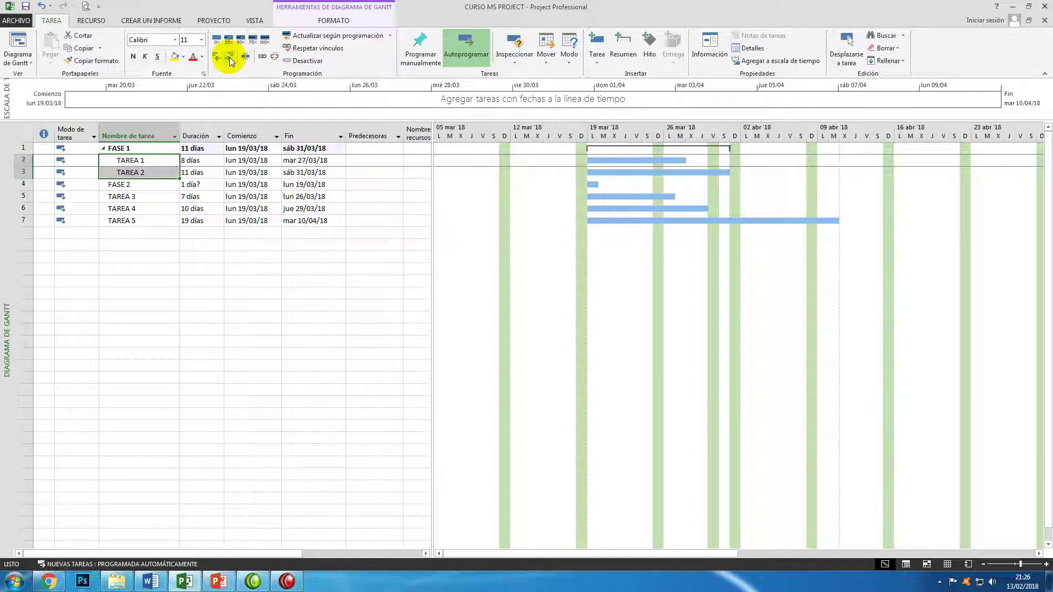
Check the grouping of TAREA 1 and TAREA 2 by collapsing and re-expanding FASE 1.
click(127, 160)
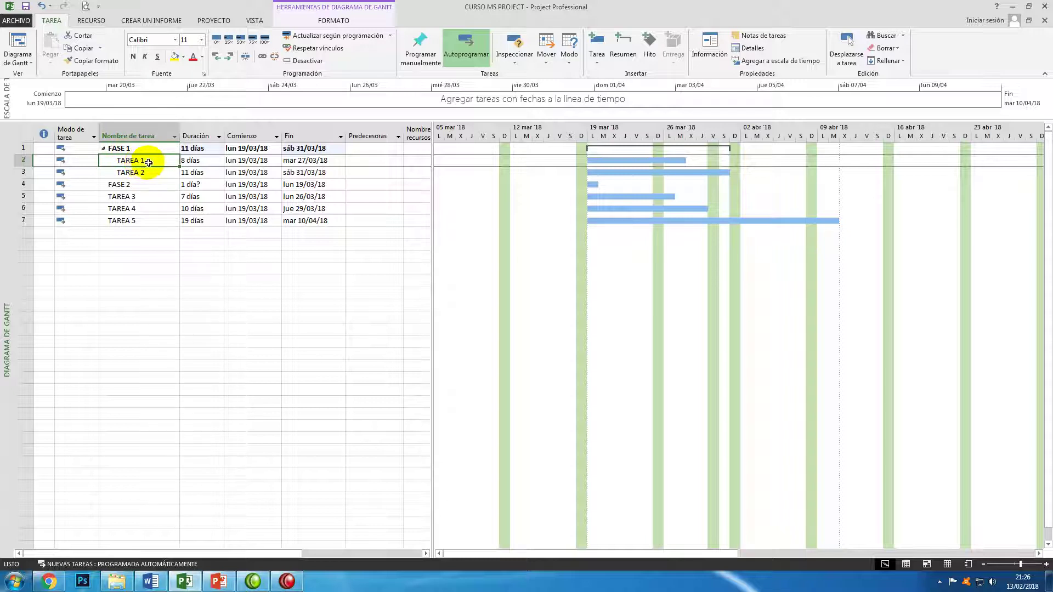
drag(146, 160, 150, 171)
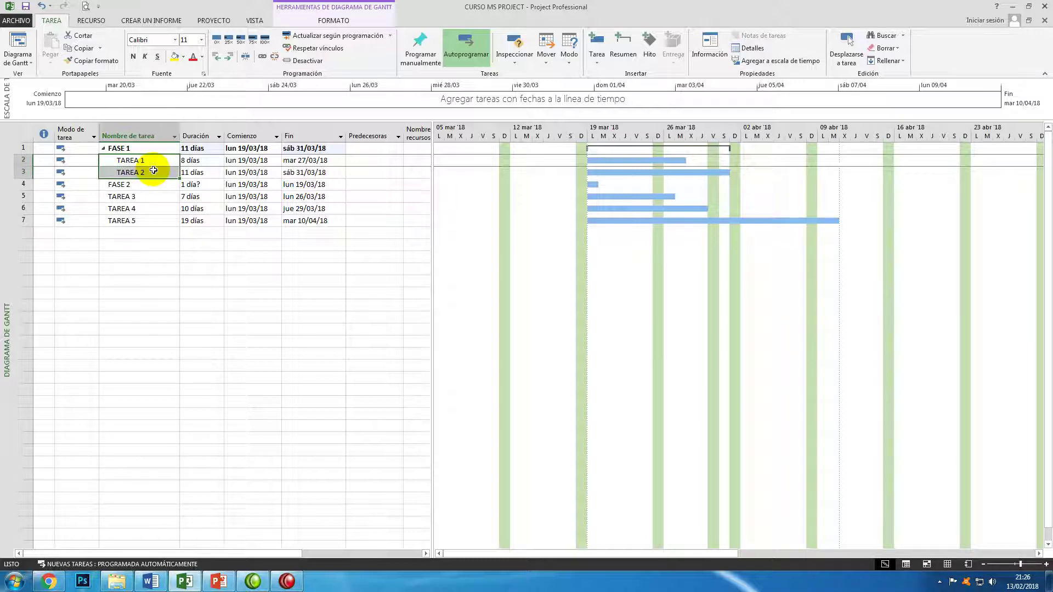
click(104, 149)
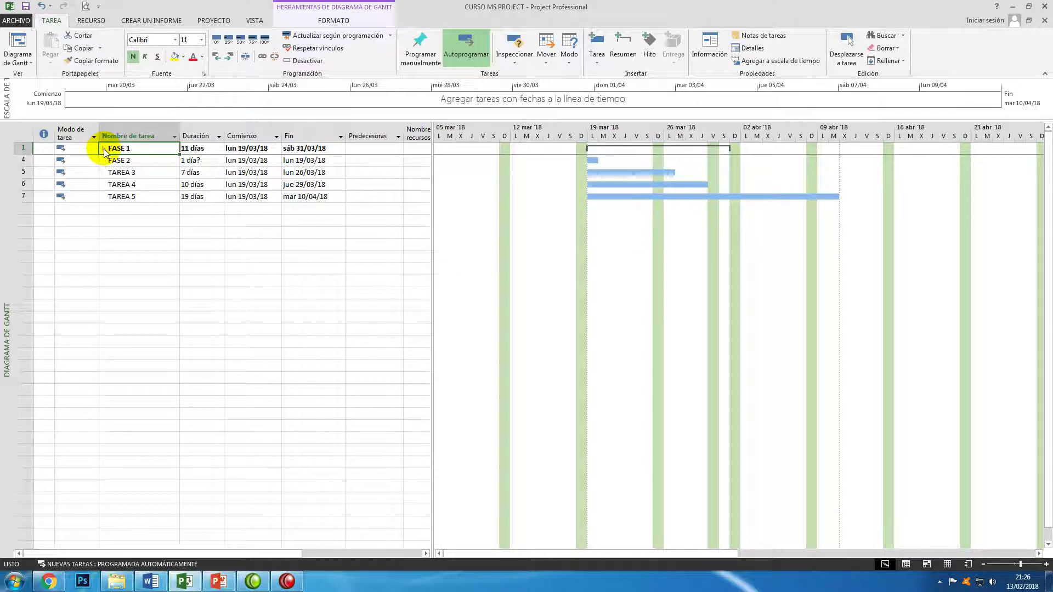
click(104, 149)
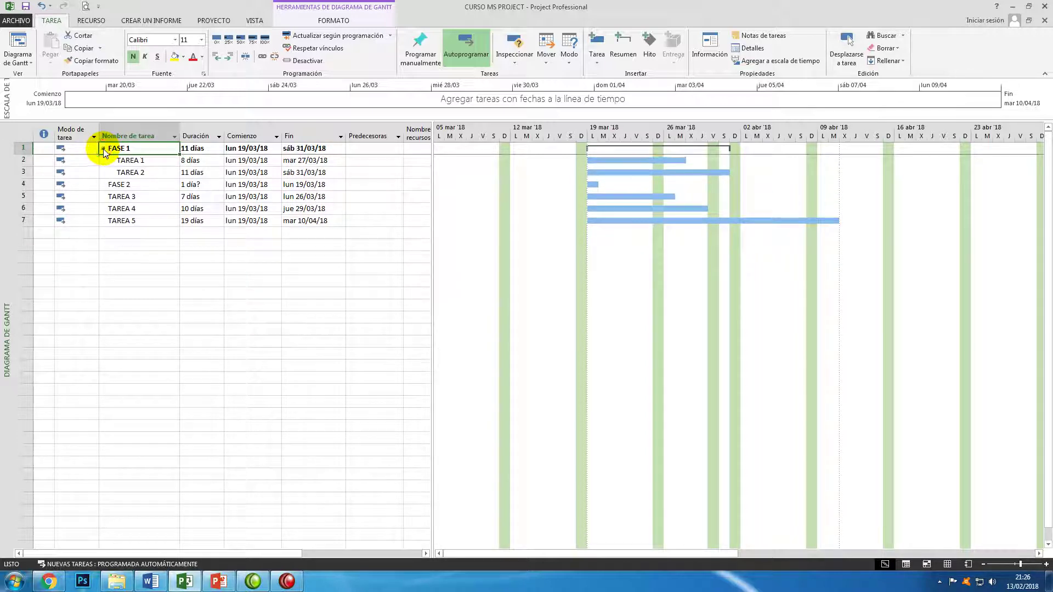
Indent TAREA 3, TAREA 4 and TAREA 5 together to make them subtasks of FASE 2.
click(137, 185)
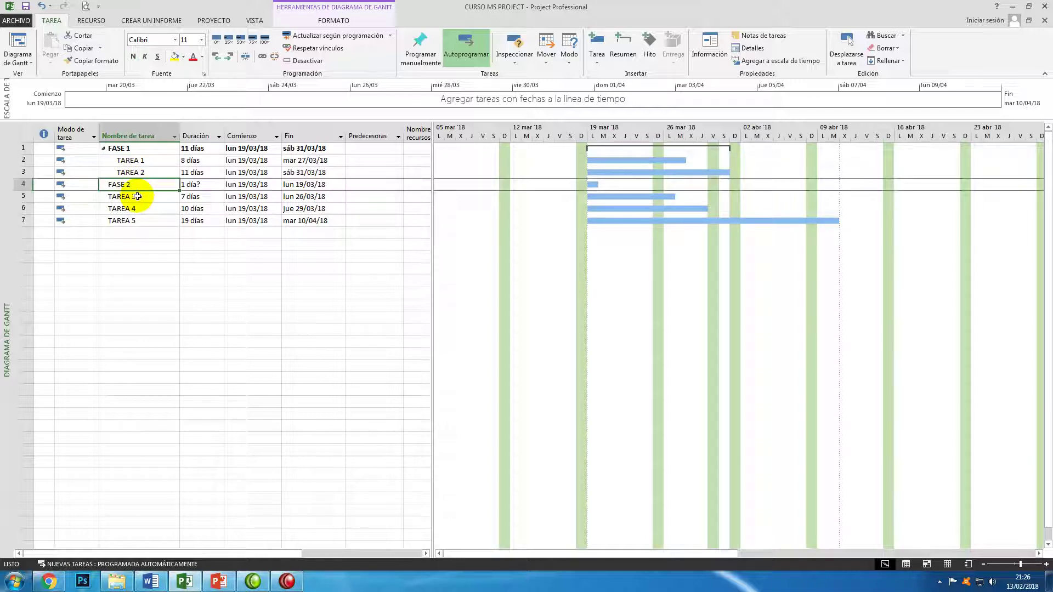
drag(137, 197, 140, 218)
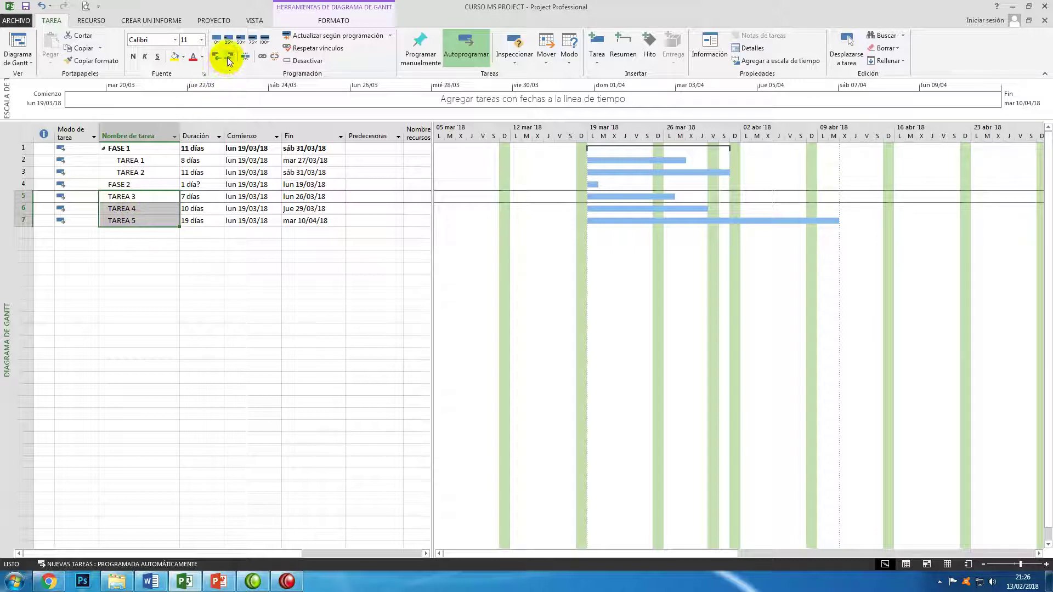
click(227, 57)
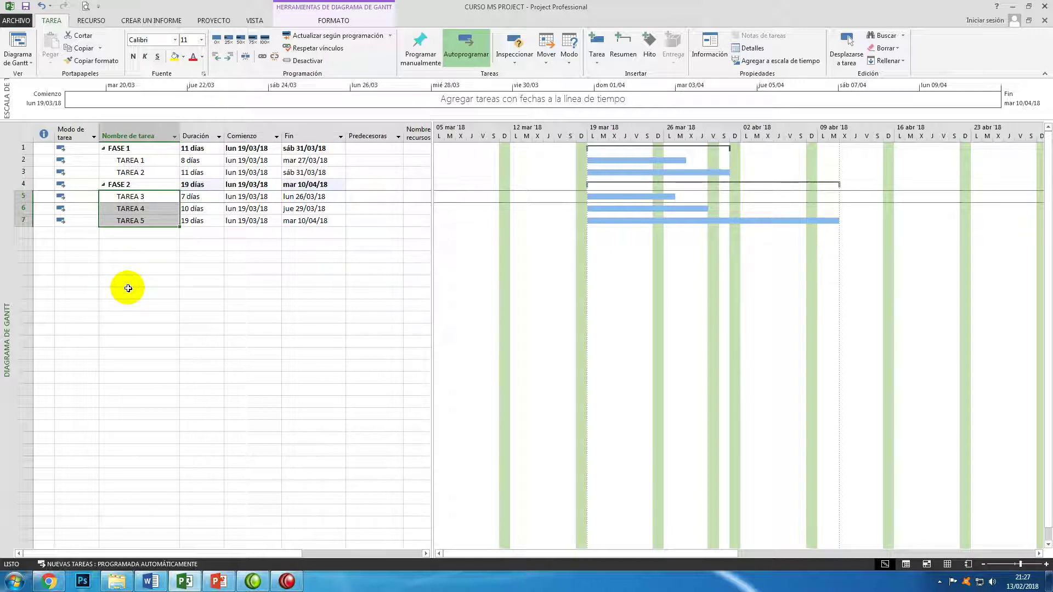
Collapse both FASE 1 and FASE 2 to view only the summary tasks, and expand them again.
click(134, 250)
click(111, 147)
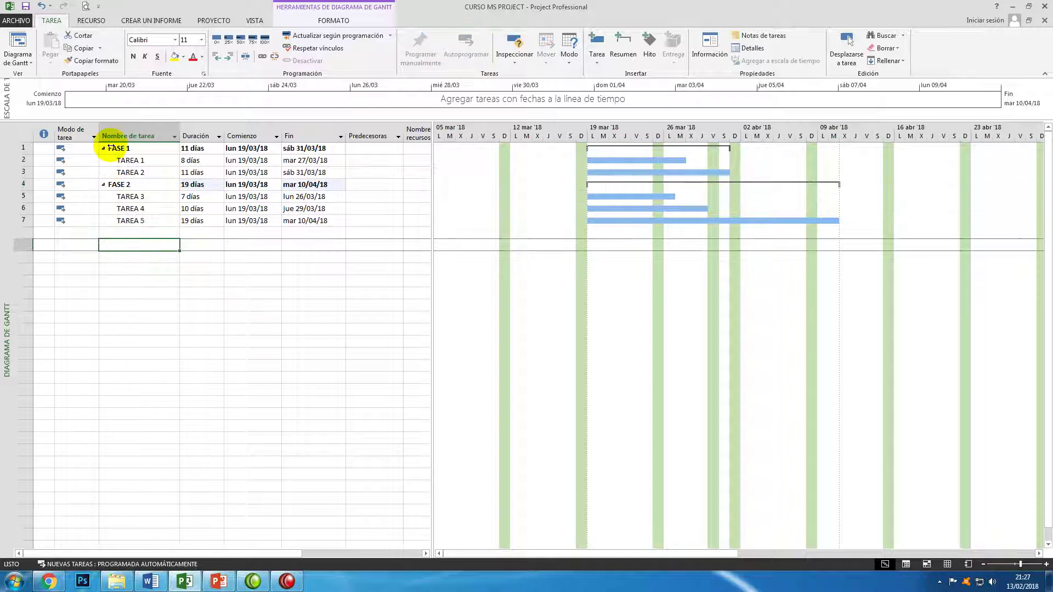
click(103, 148)
click(103, 160)
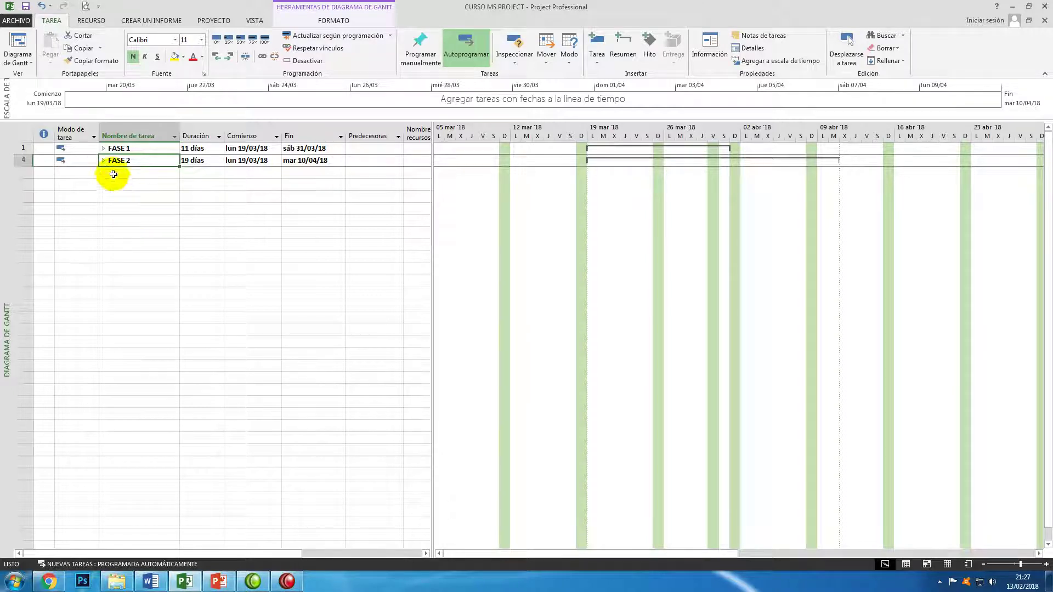
click(103, 159)
click(103, 148)
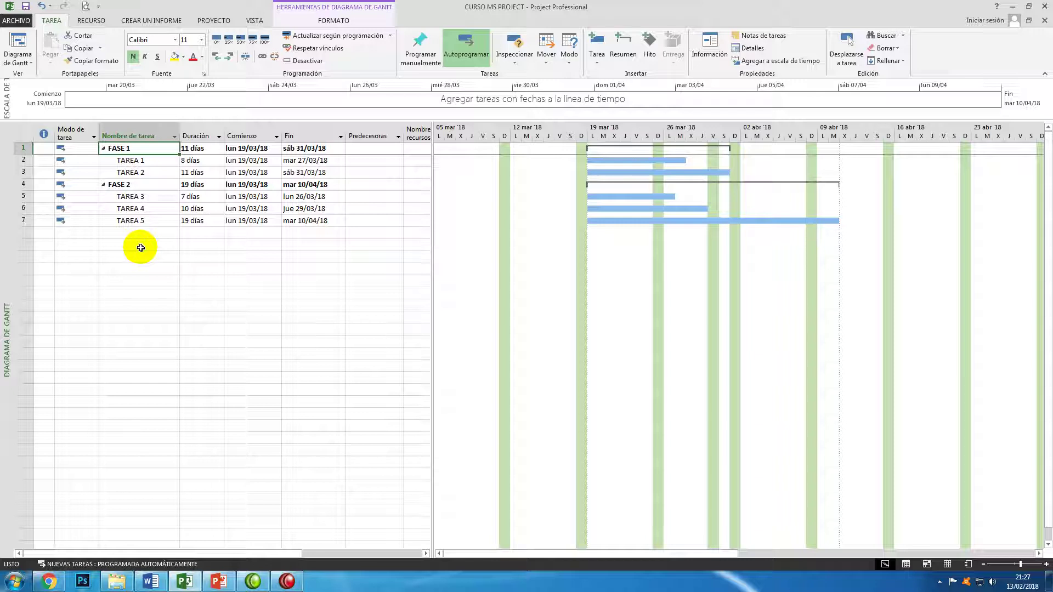
Add a new task named SUB FASE "A" in the first empty row below TAREA 5.
click(150, 221)
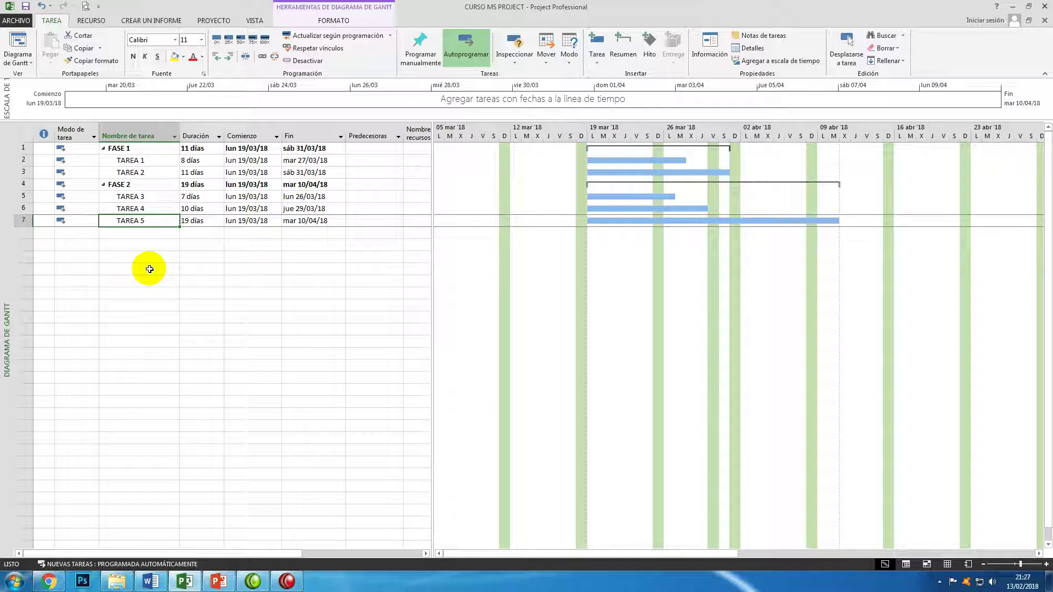
click(152, 232)
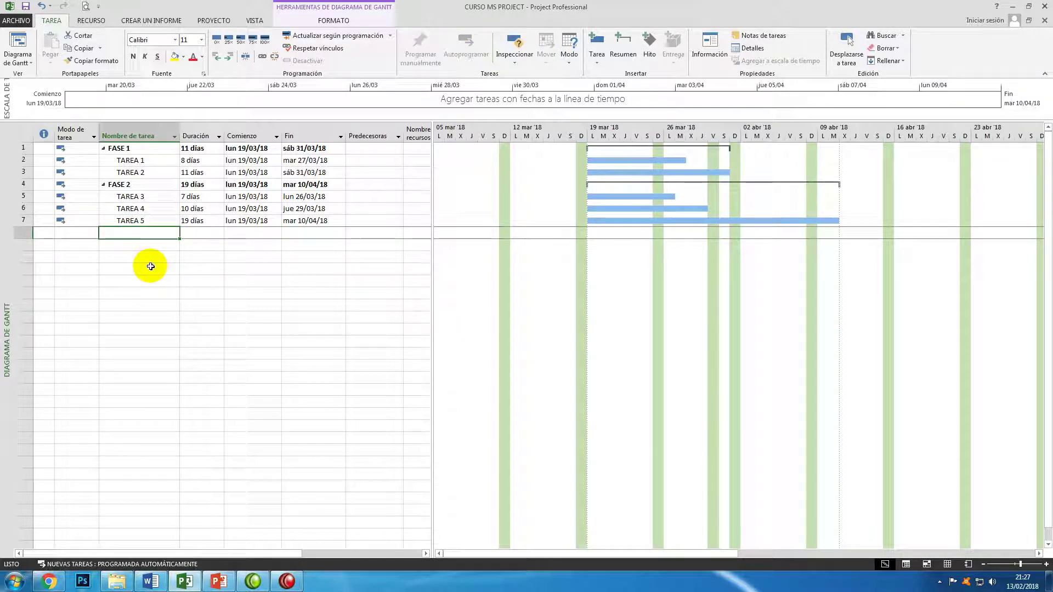
text(SUB )
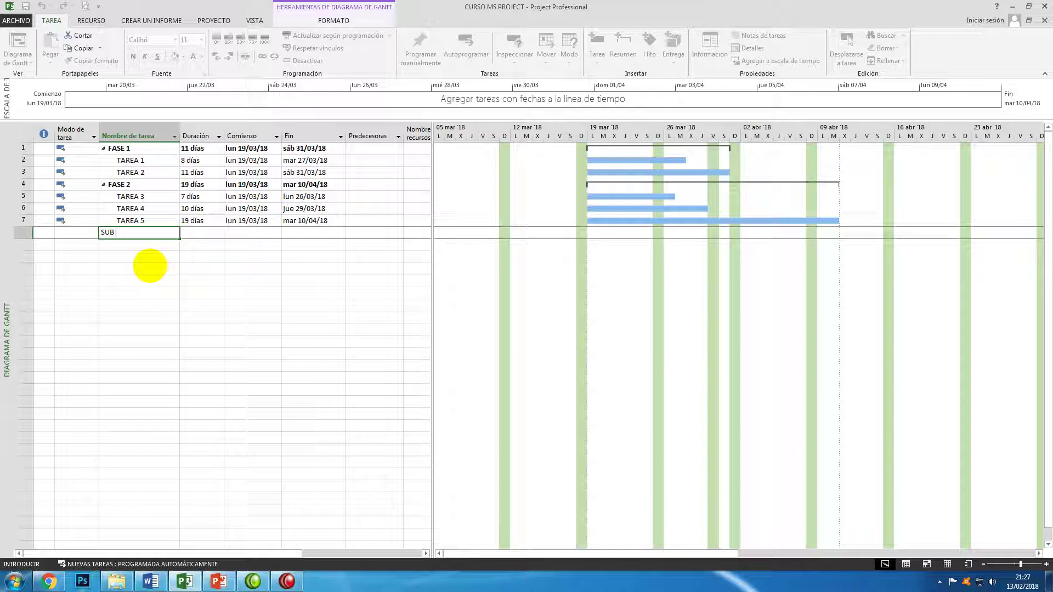
text(FASE "A")
key(Return)
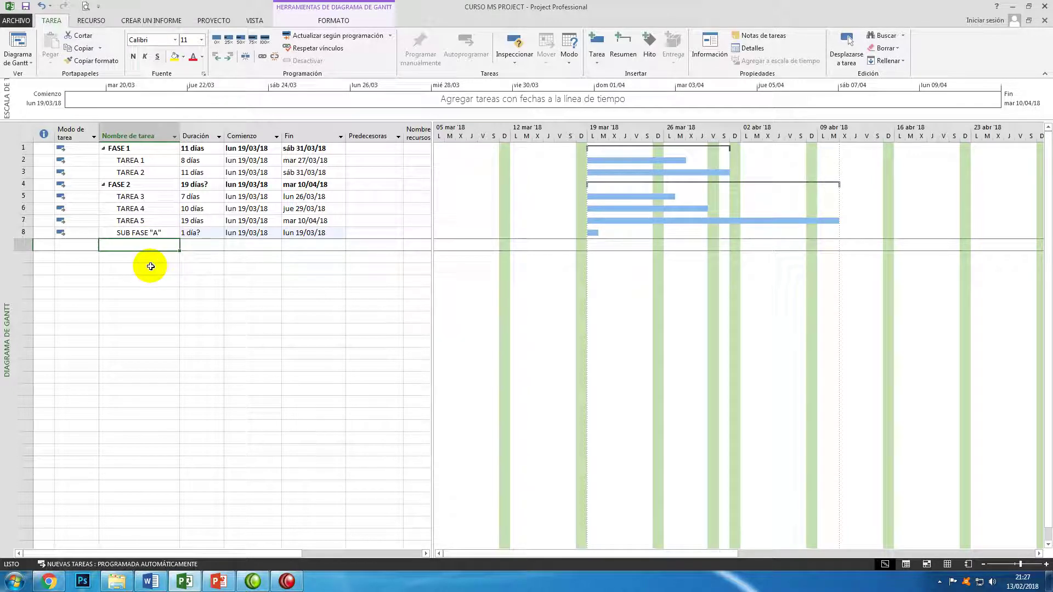
Add two tasks named TAREA 6 and TAREA 7 below SUB FASE "A".
text(TAREA )
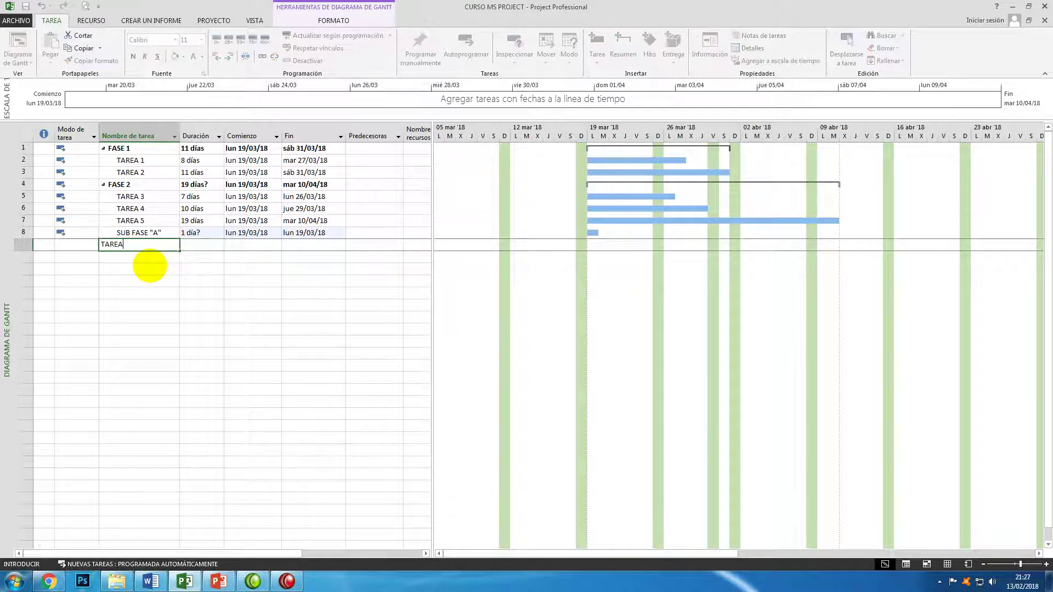
text(6)
key(Return)
text(TAREA 7)
key(Return)
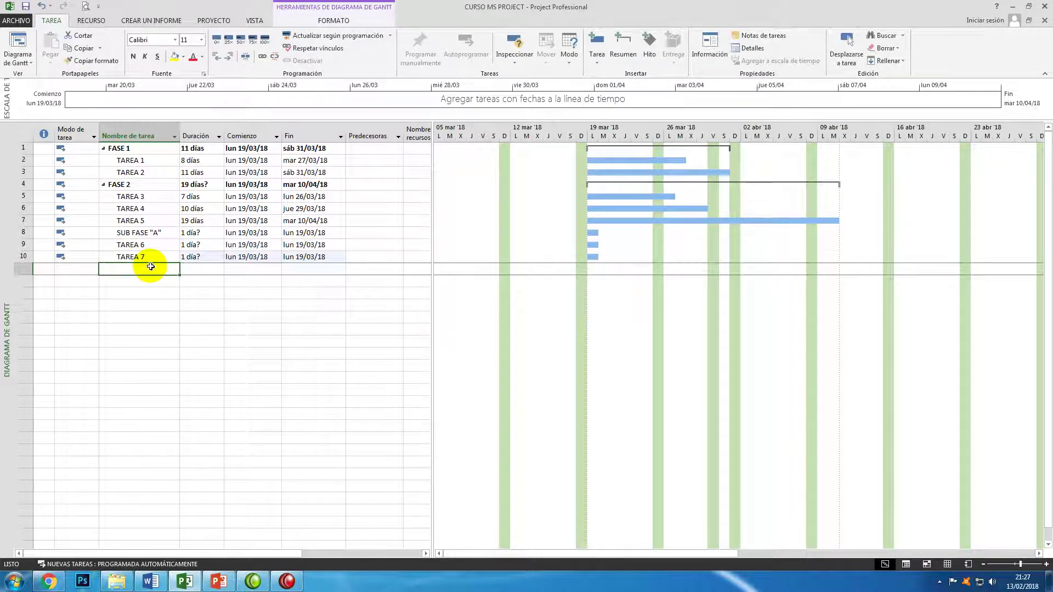
Check which tasks belong to FASE 2 by collapsing and re-expanding it.
click(143, 232)
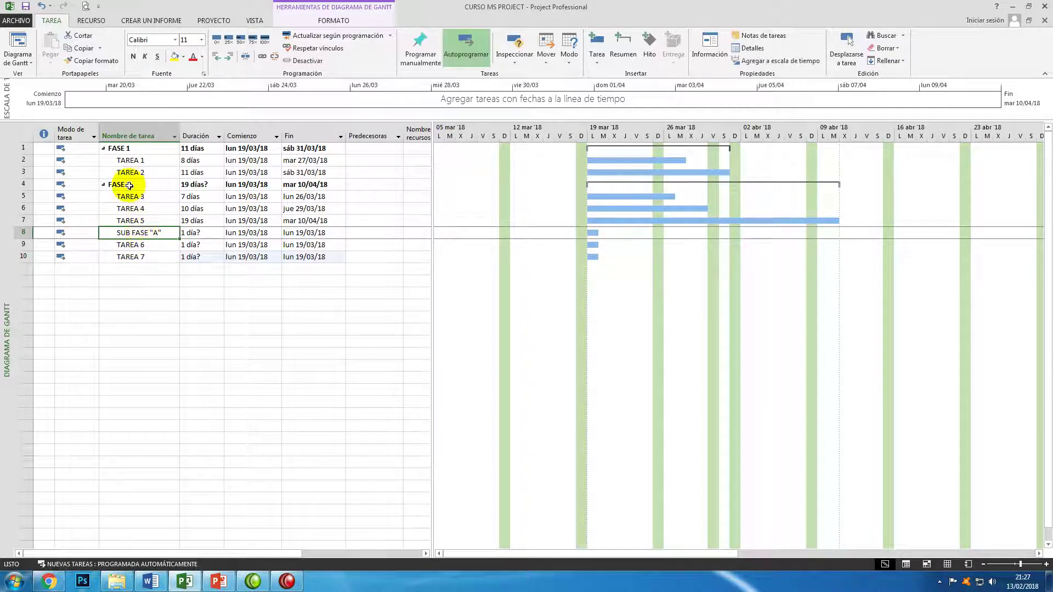
click(103, 185)
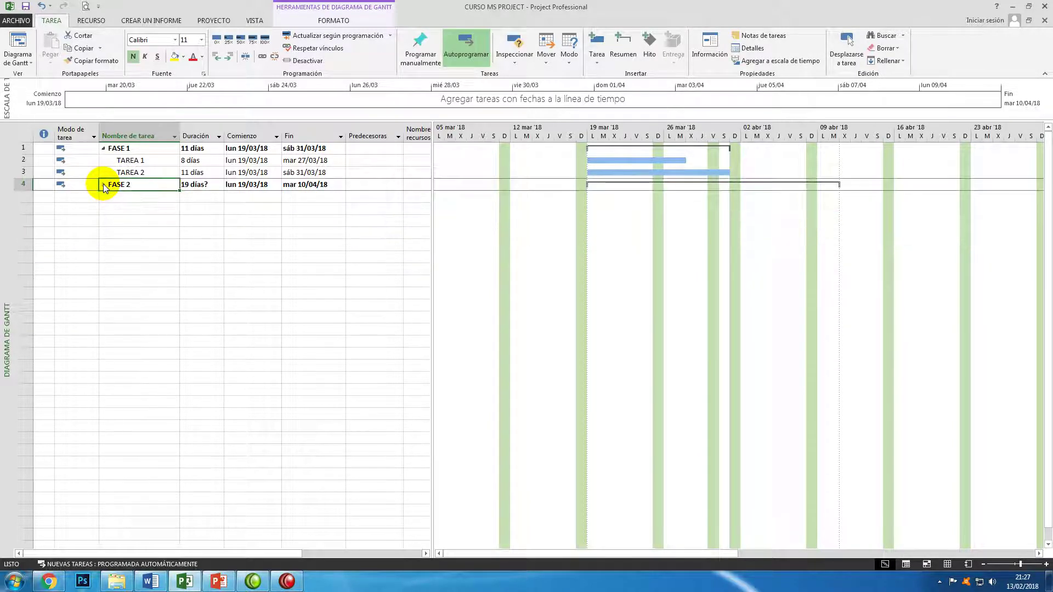
click(103, 185)
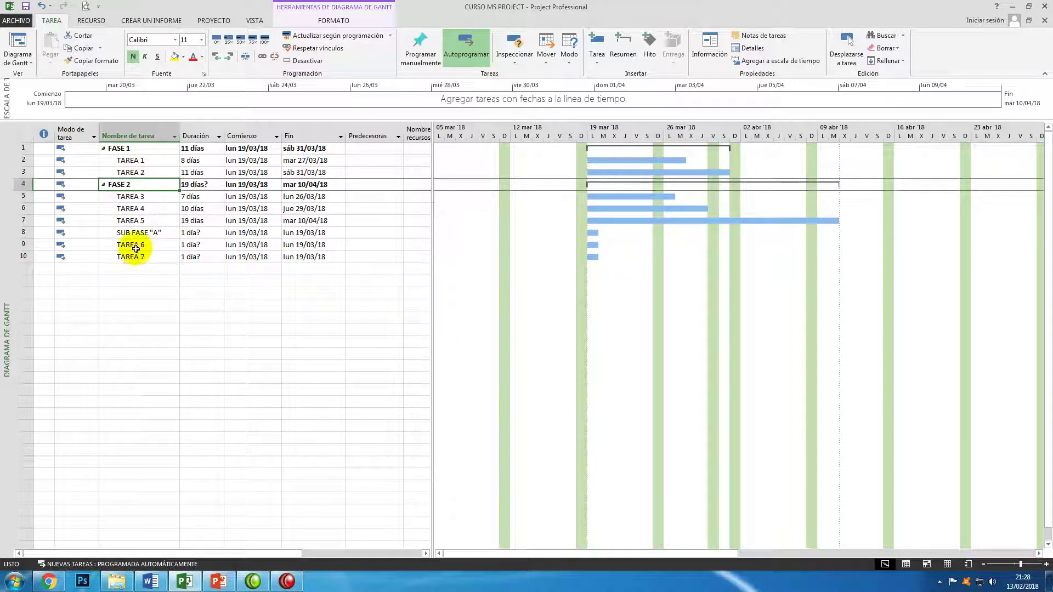
Indent TAREA 6 and TAREA 7 one level so they become subtasks of SUB FASE "A".
drag(136, 246, 137, 256)
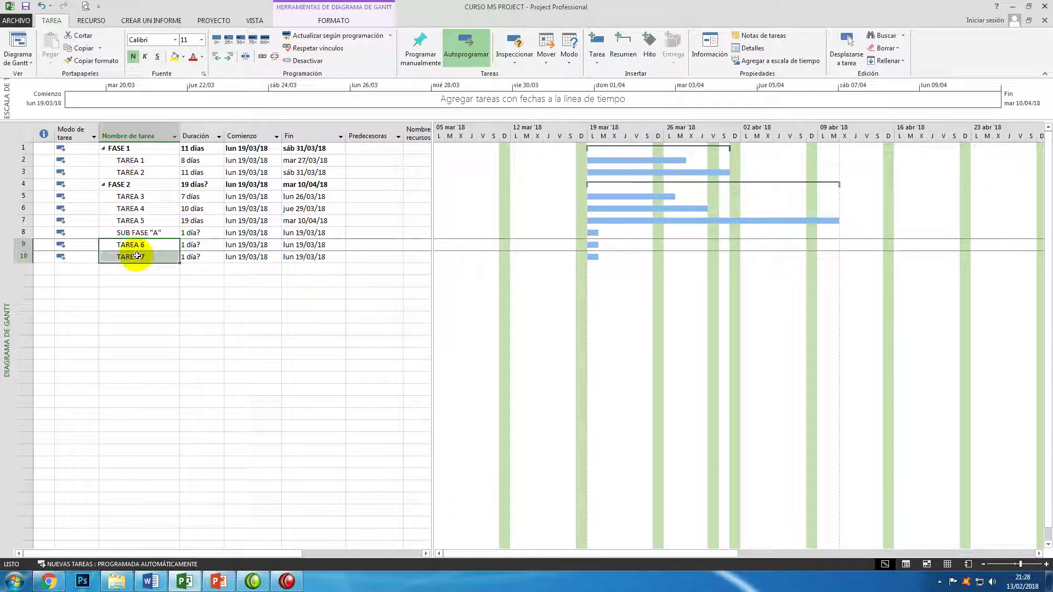
click(229, 57)
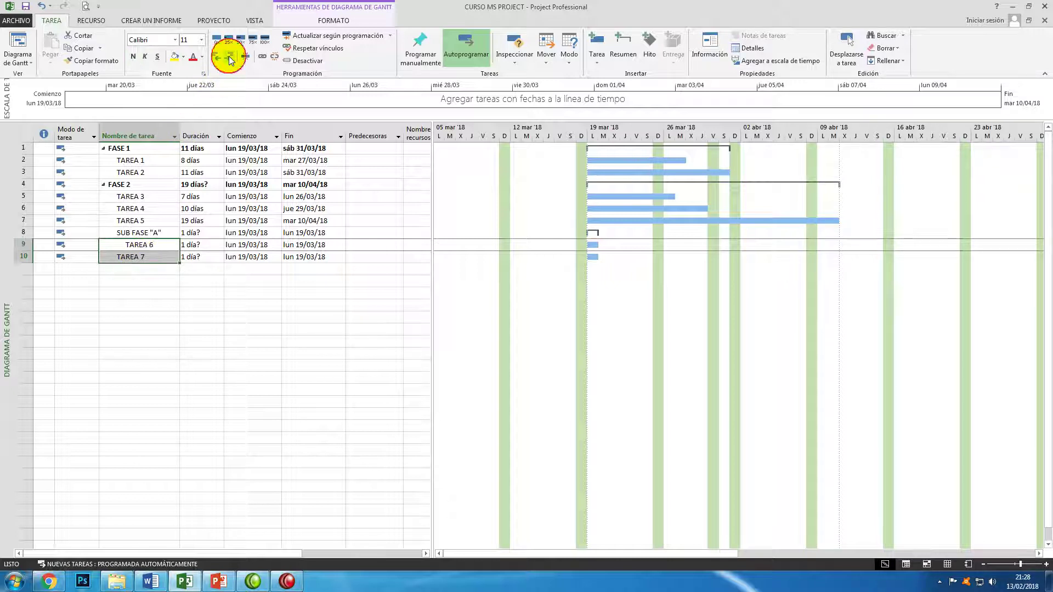
click(146, 274)
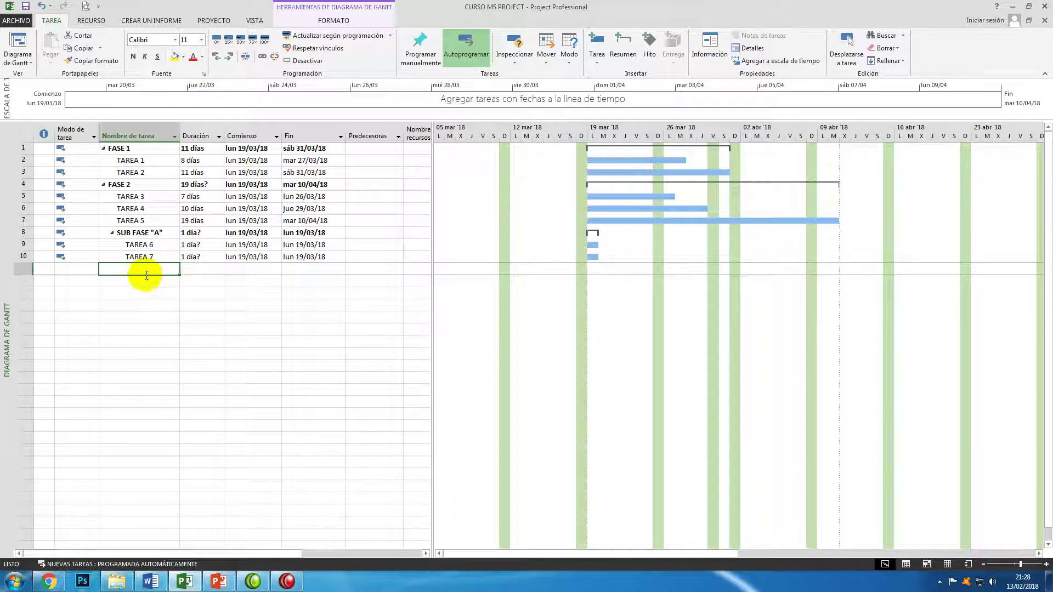
Collapse and re-expand SUB FASE "A" to check which tasks it groups within FASE 2.
click(112, 233)
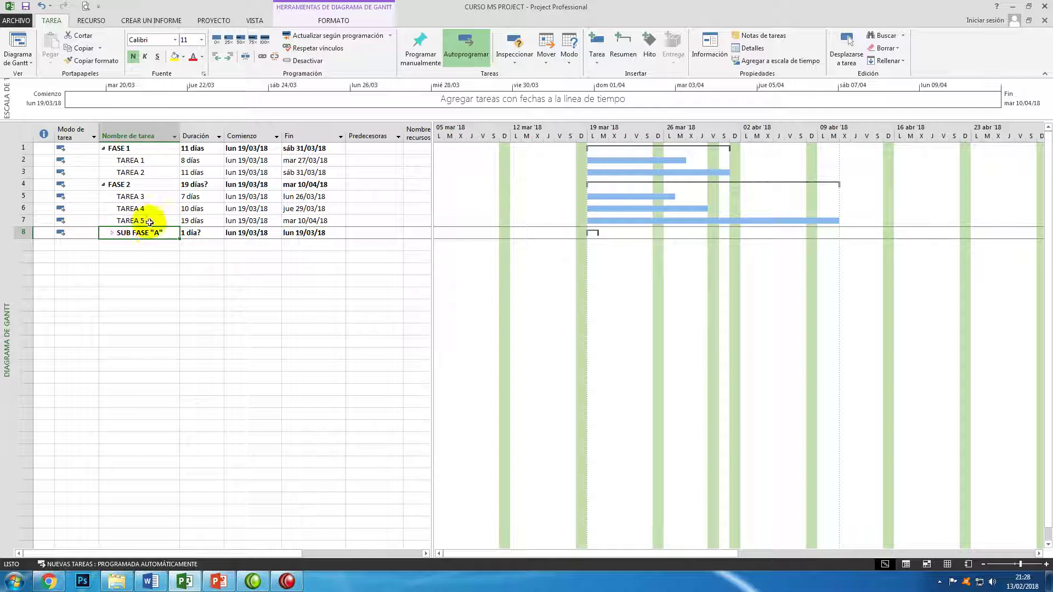
click(118, 184)
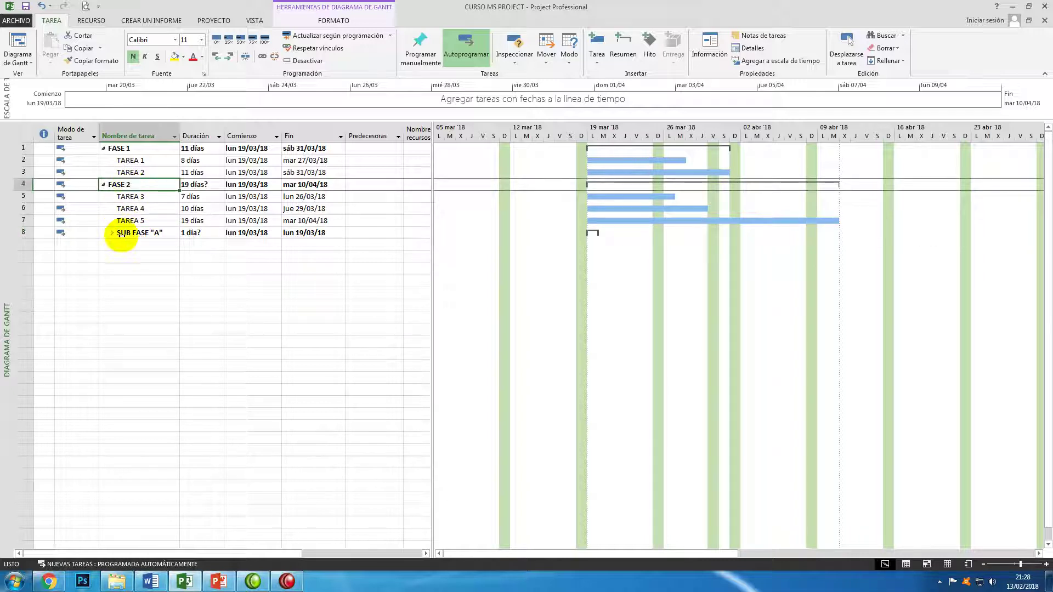
click(120, 234)
click(112, 232)
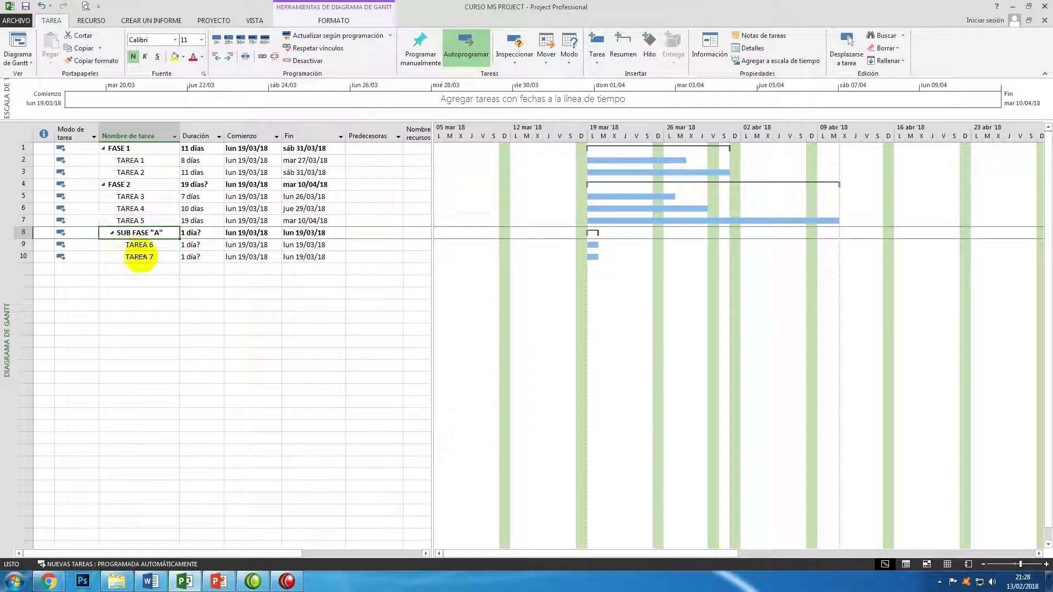
drag(144, 246, 144, 253)
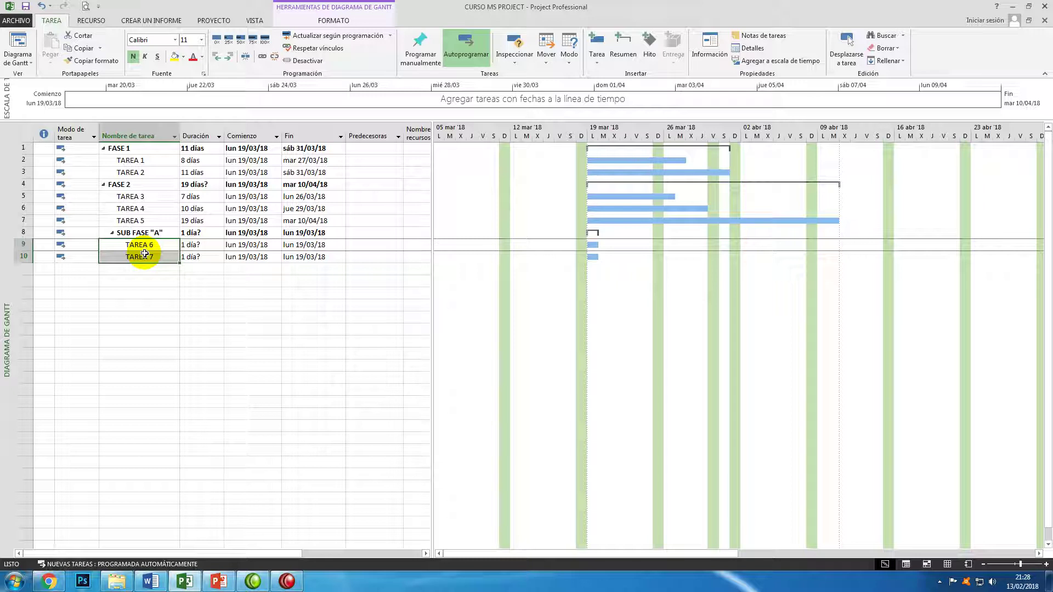
click(141, 255)
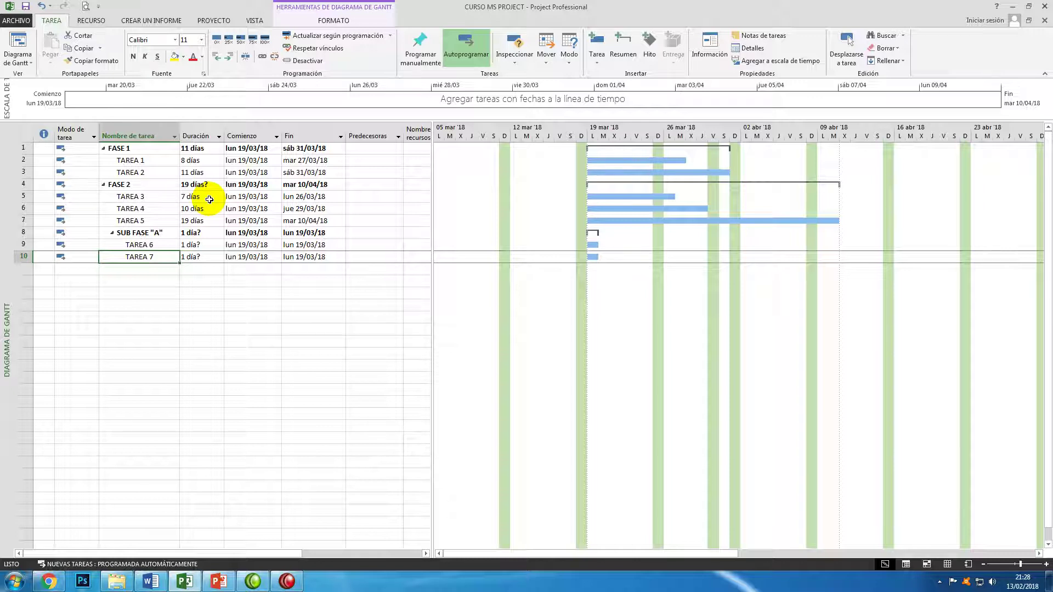
Set the duration of TAREA 6 to 3 days and of TAREA 7 to 5 days.
click(197, 245)
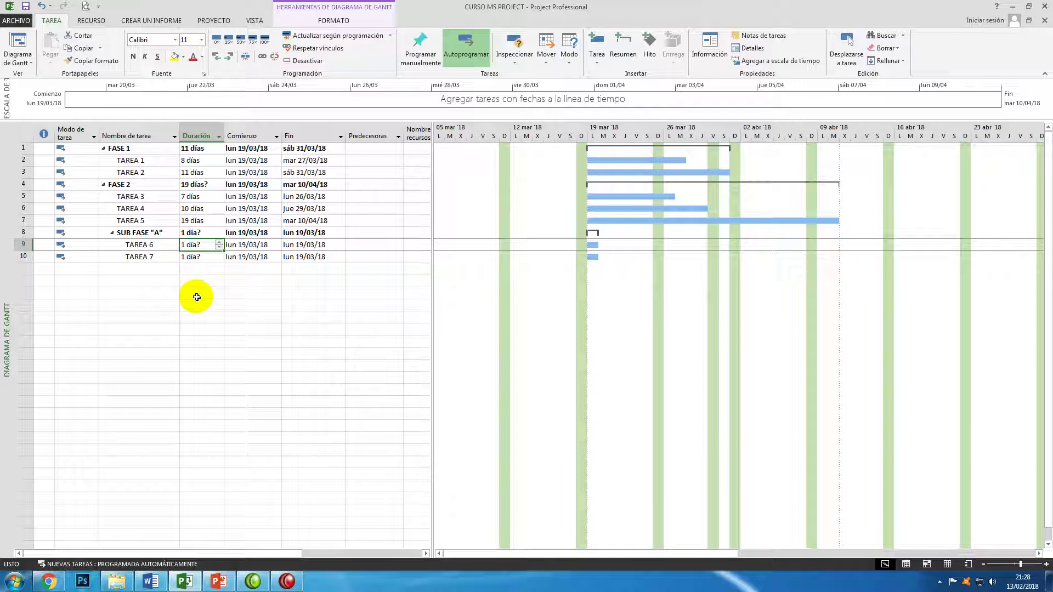
text(3)
key(Return)
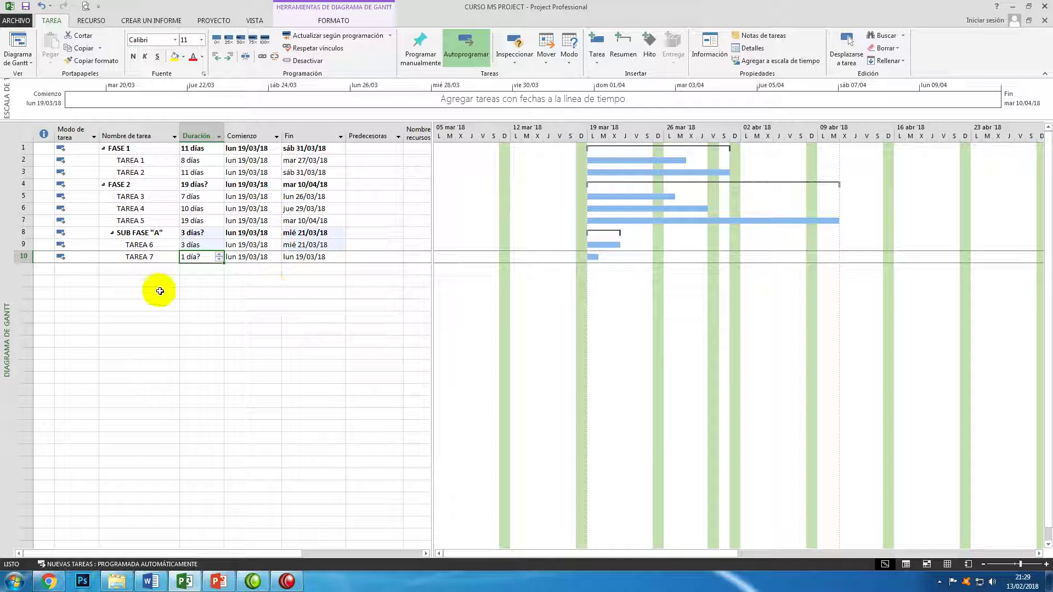
text(5)
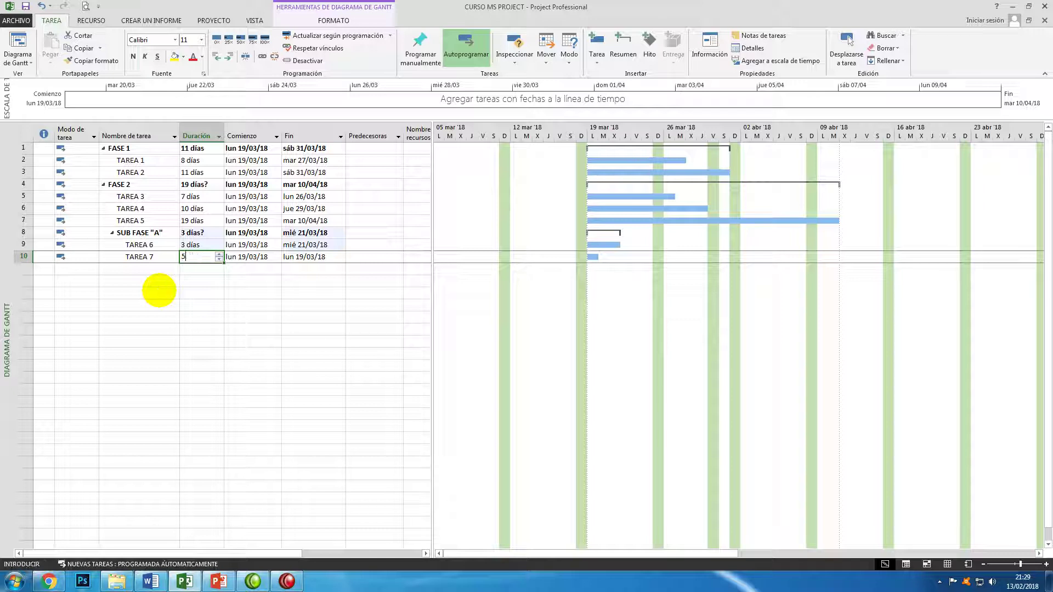
key(Return)
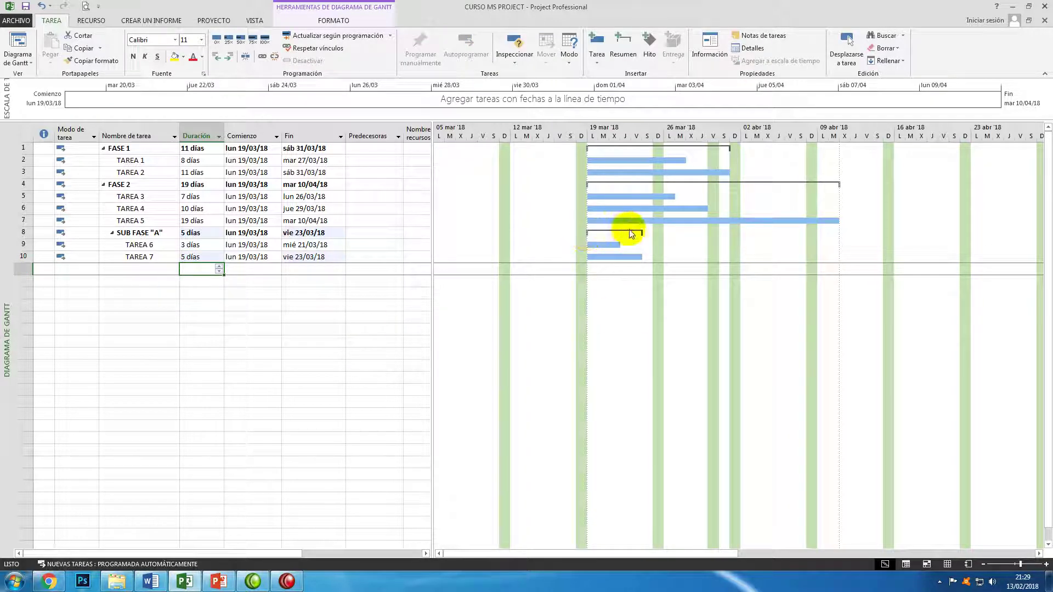
mouse_move(643, 237)
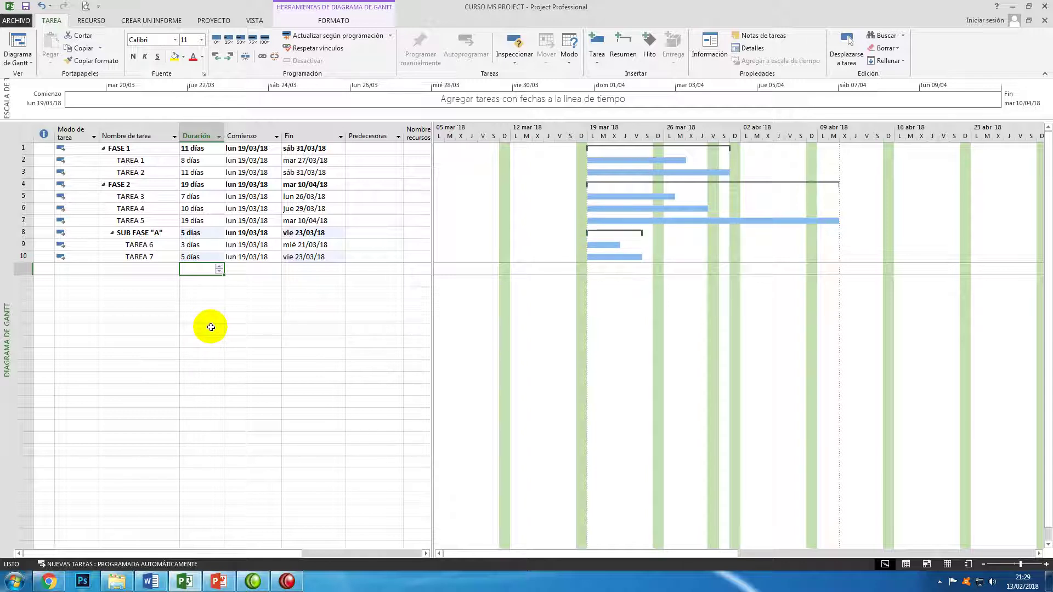
Examine the durations of SUB FASE "A" and FASE 2 against the subtasks of FASE 2.
click(145, 267)
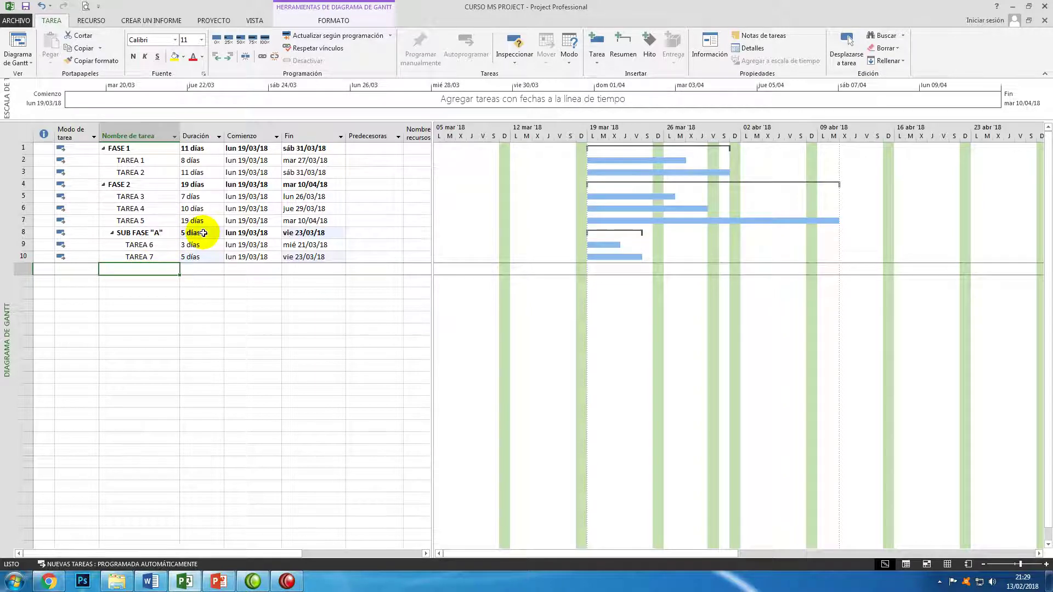
click(204, 233)
click(207, 182)
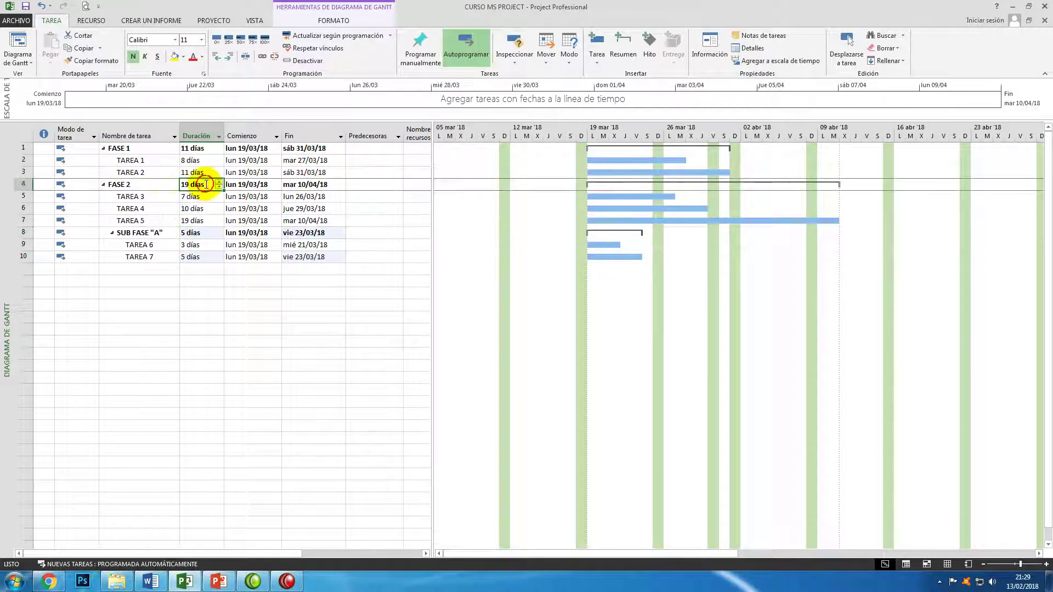
click(156, 196)
click(154, 208)
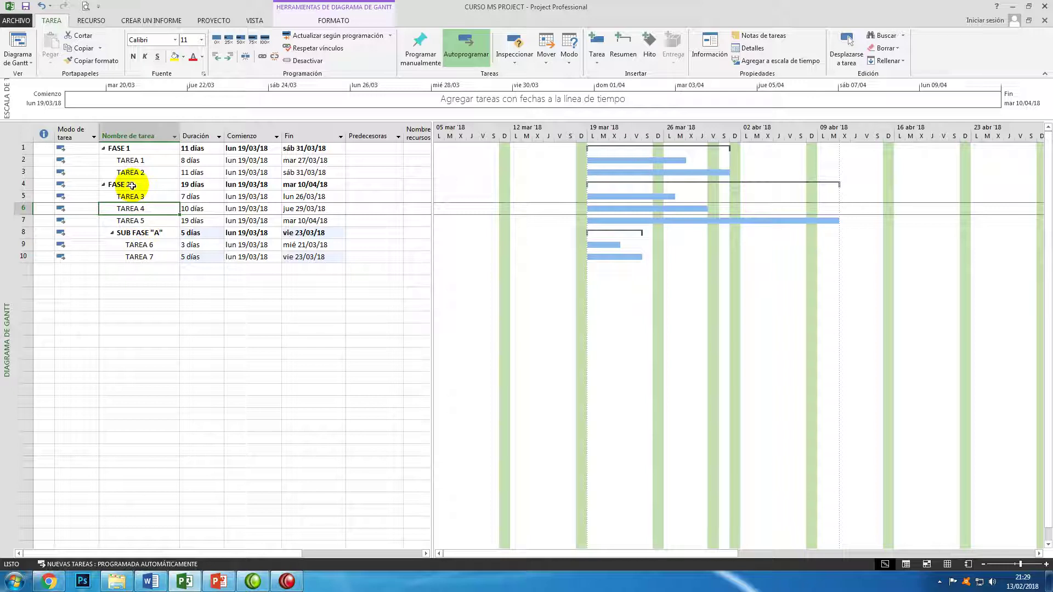
Outdent TAREA 5 to the same level as FASE 2, and try to outdent it once more.
click(134, 220)
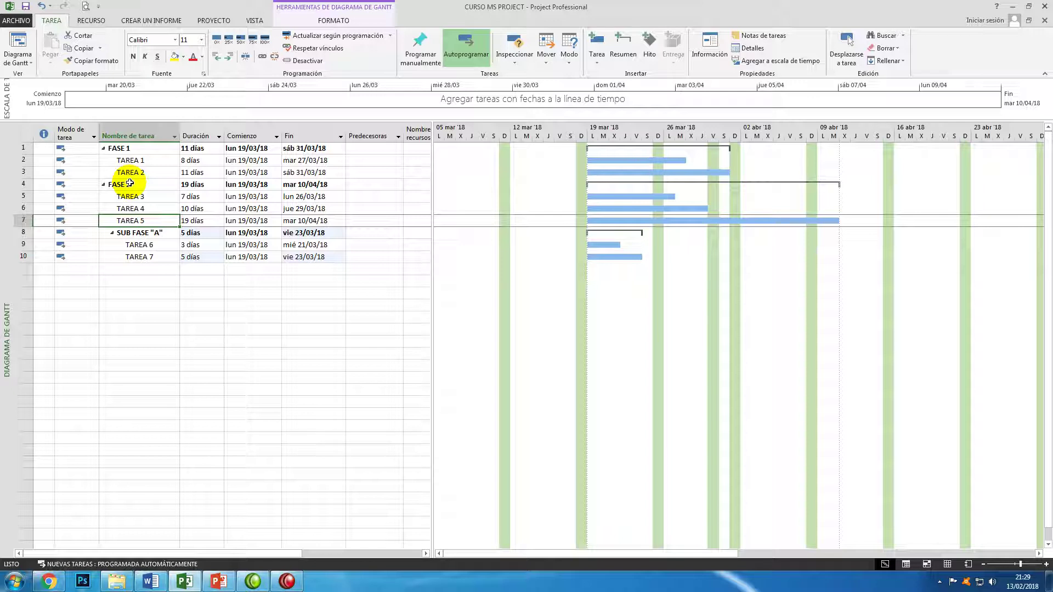
click(216, 59)
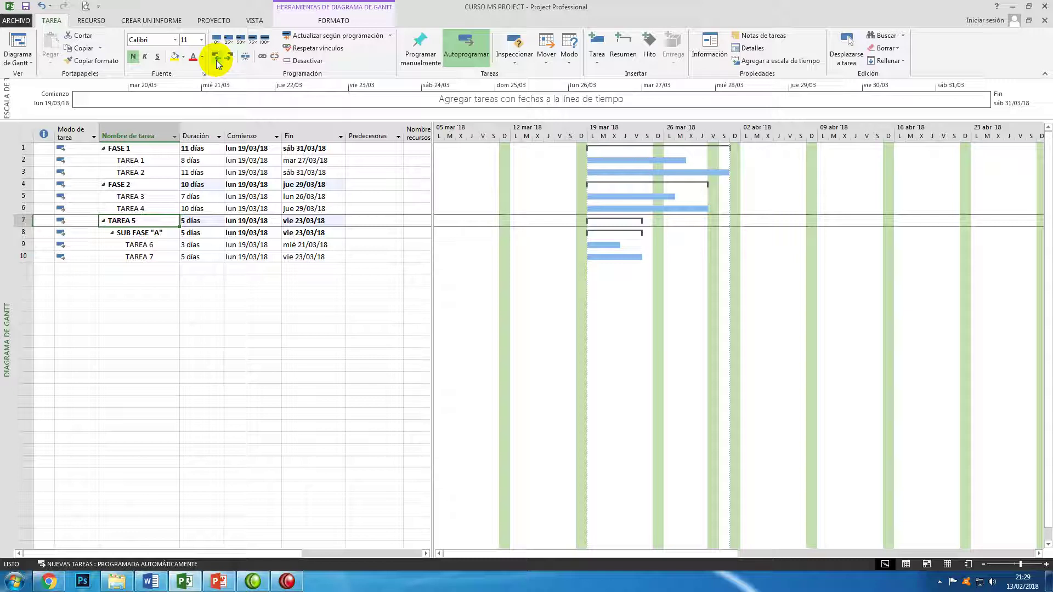
click(103, 221)
click(103, 221)
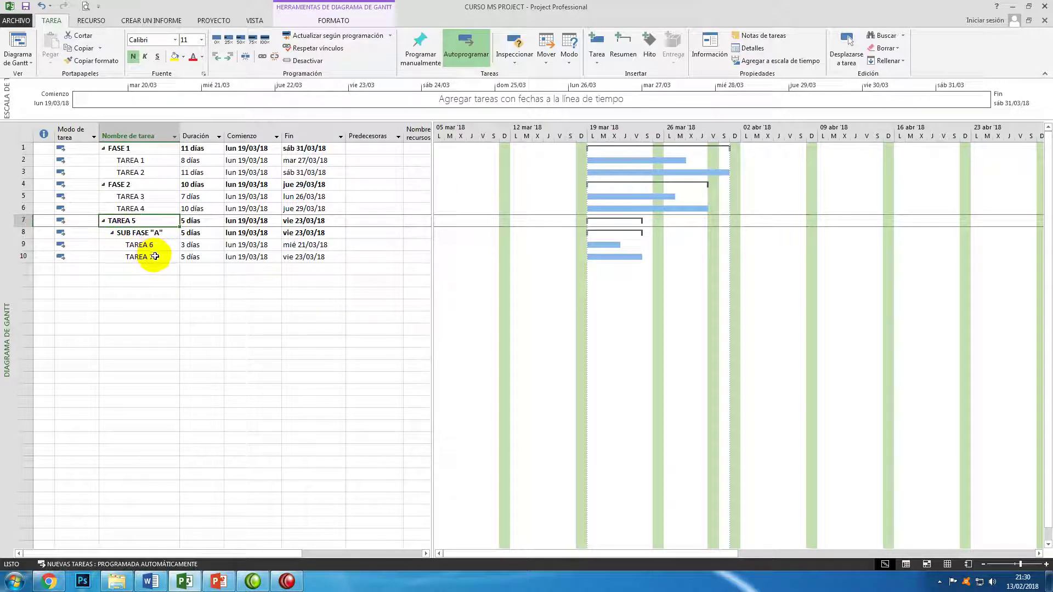
click(217, 58)
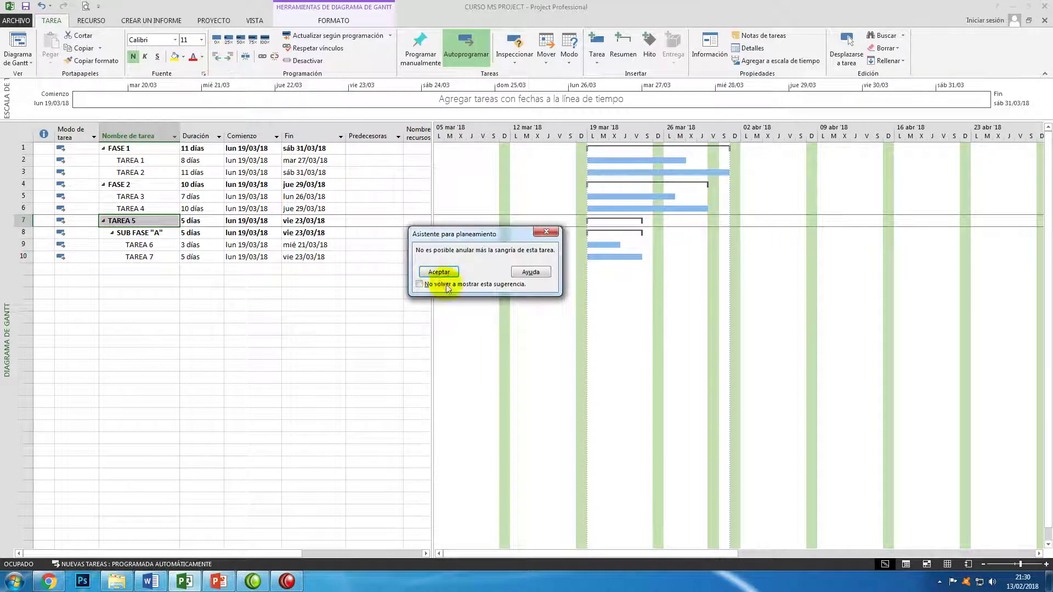
click(438, 272)
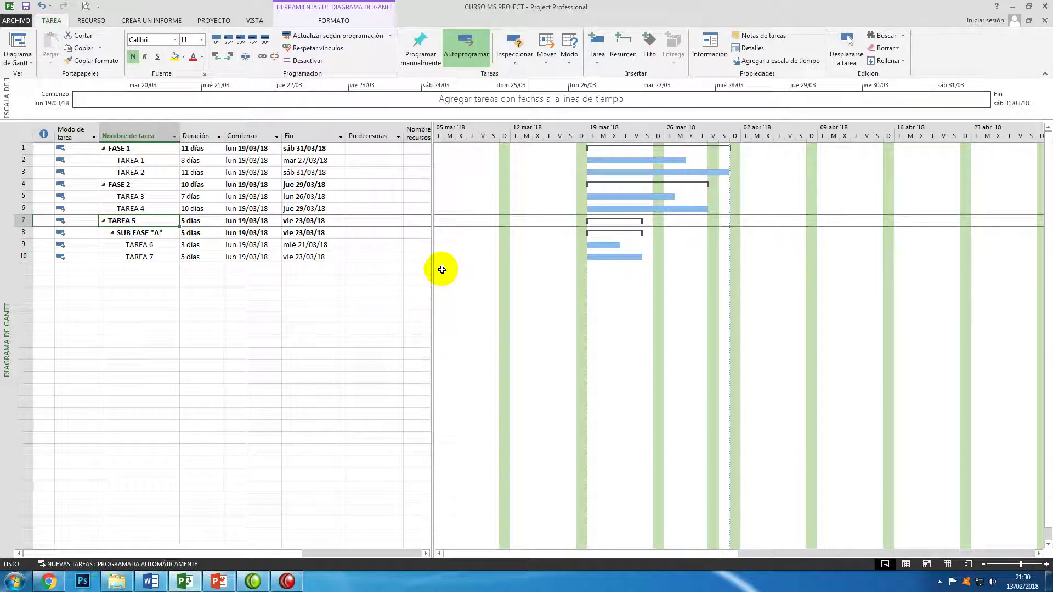
Outdent SUB FASE "A" one level so it is separate from TAREA 5.
click(131, 232)
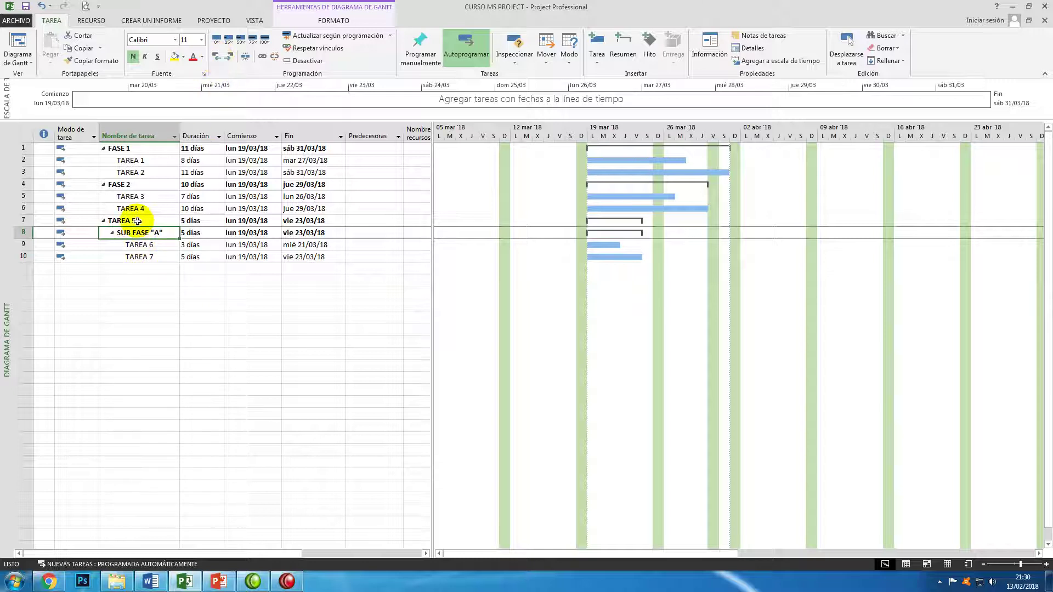
click(219, 59)
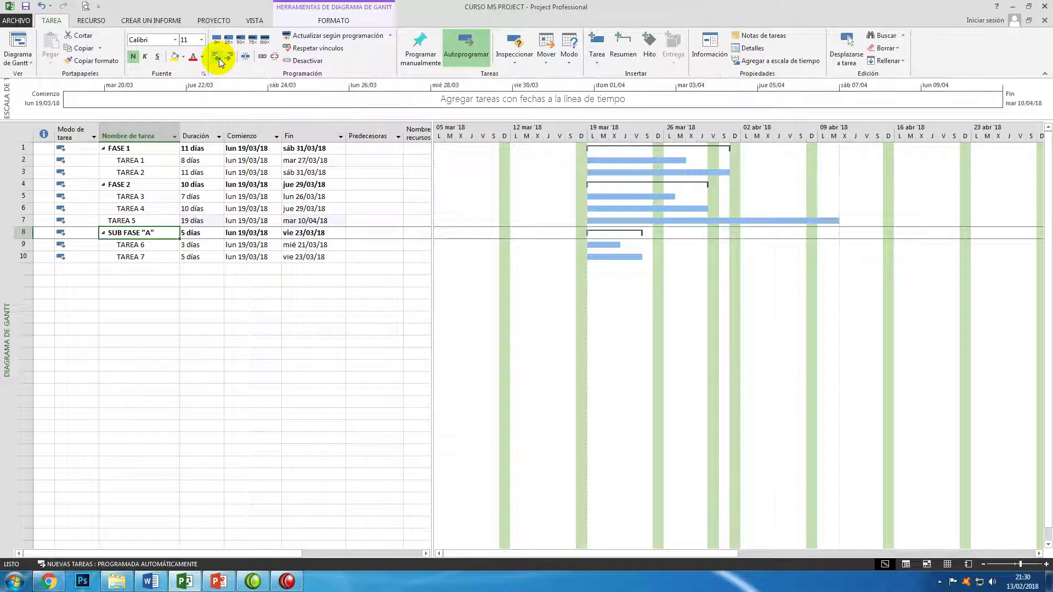
click(122, 220)
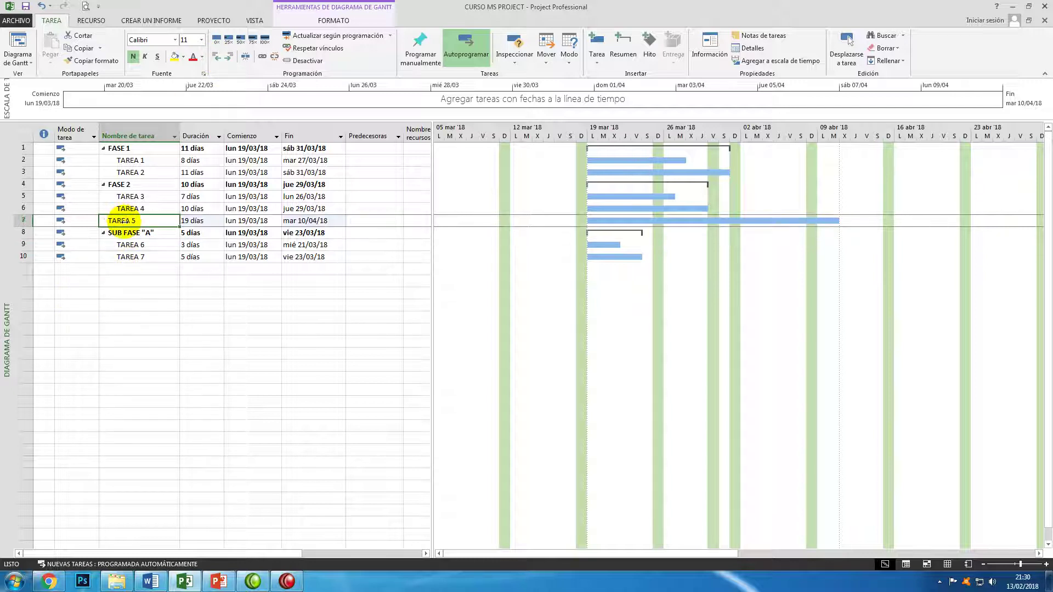
Collapse FASE 1, FASE 2 and SUB FASE "A" to compare their levels with TAREA 5, and expand all three again.
click(103, 148)
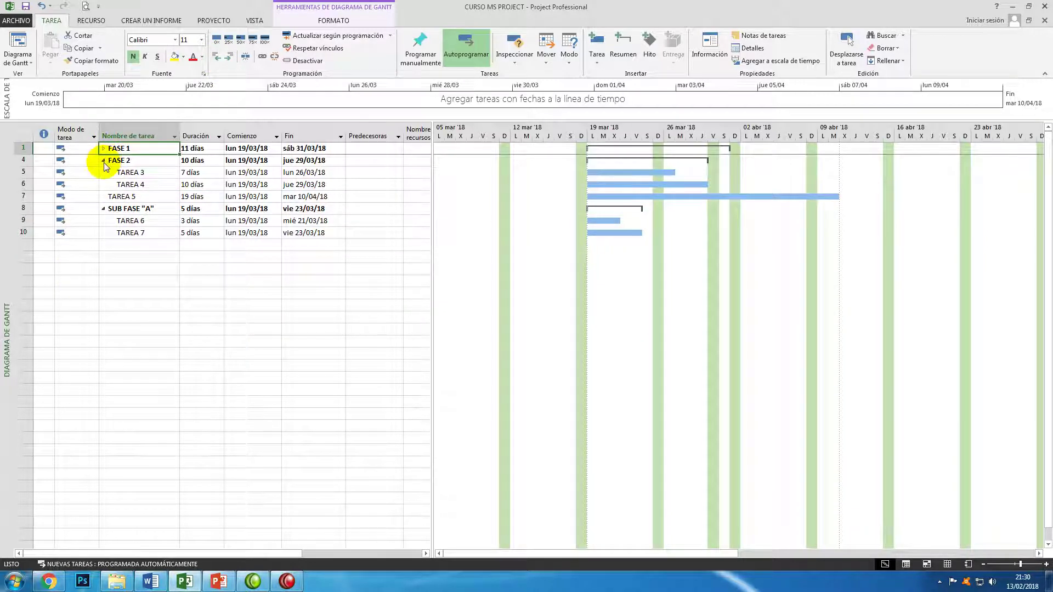
click(104, 161)
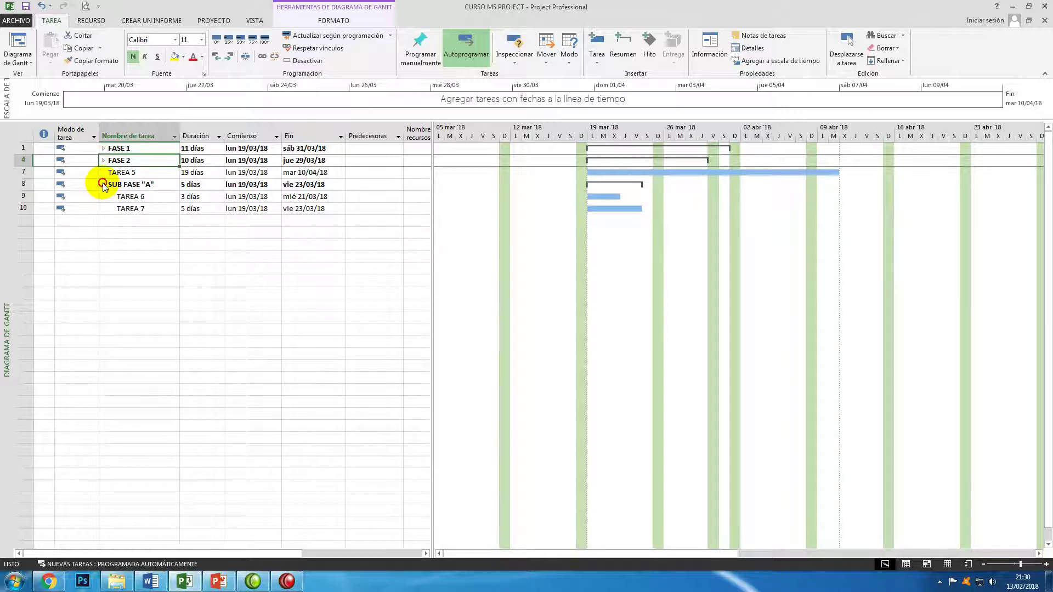
click(103, 185)
click(126, 174)
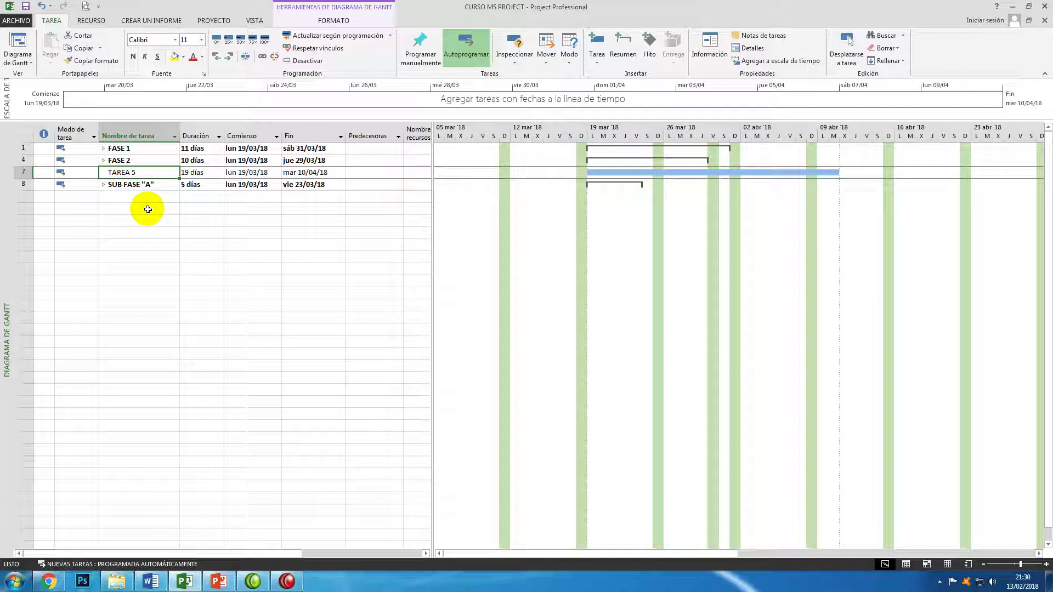
click(103, 185)
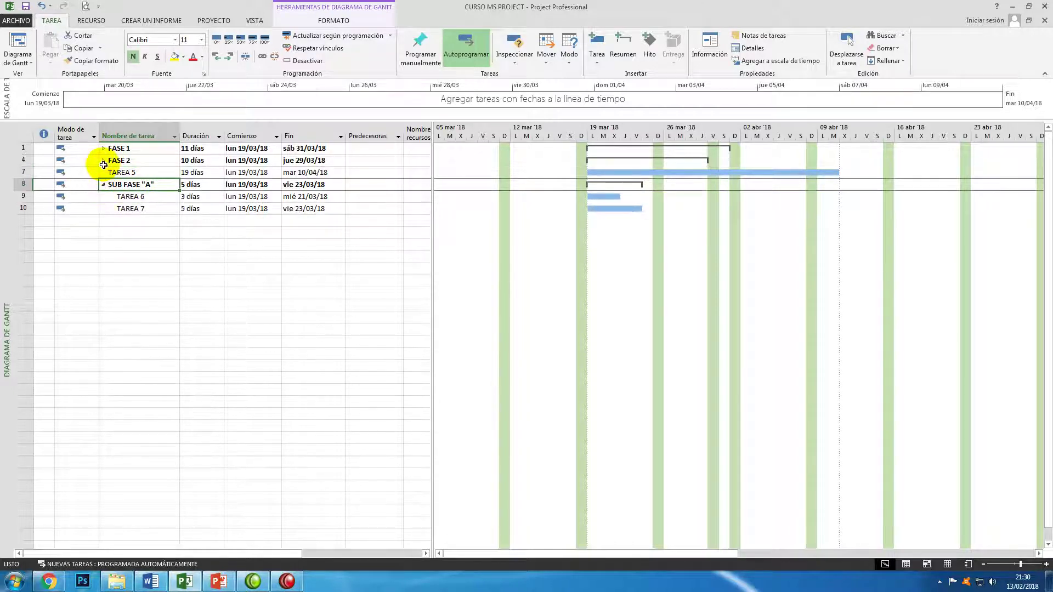
click(103, 160)
click(103, 148)
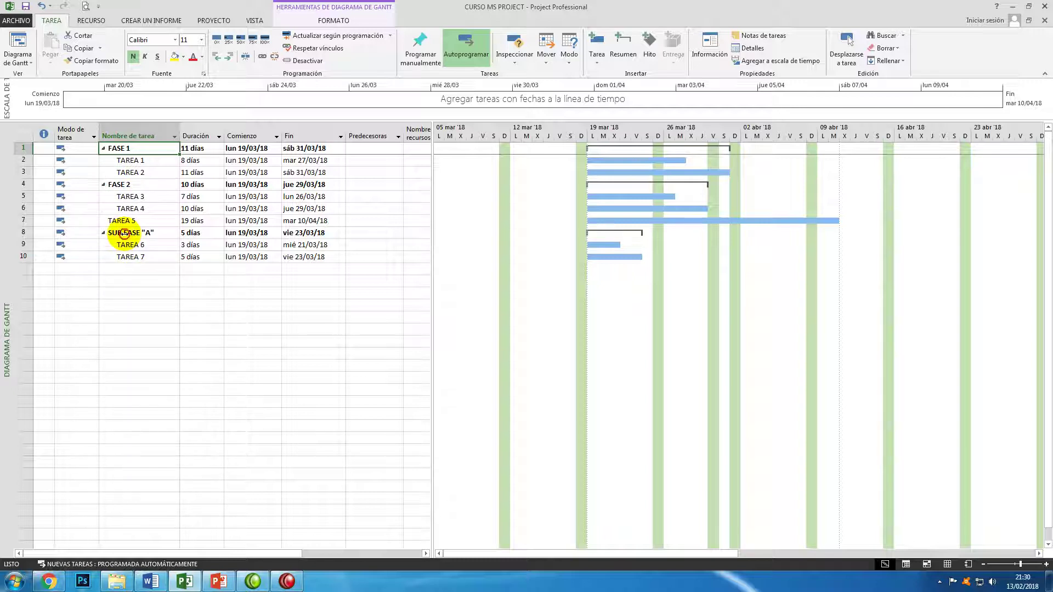
Indent SUB FASE "A" under TAREA 5, and indent TAREA 5 under FASE 2.
click(124, 234)
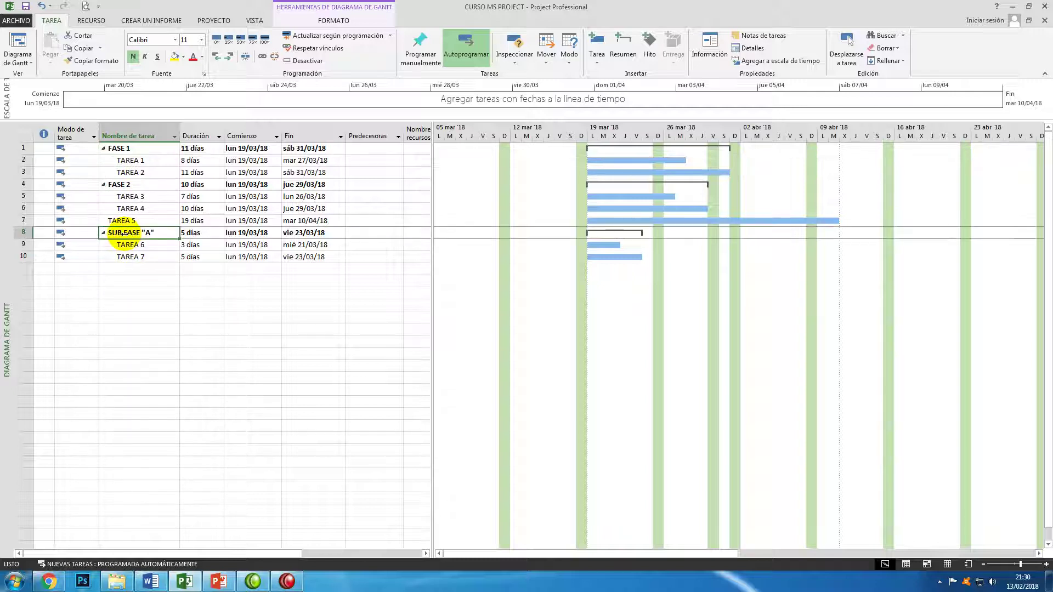
click(229, 58)
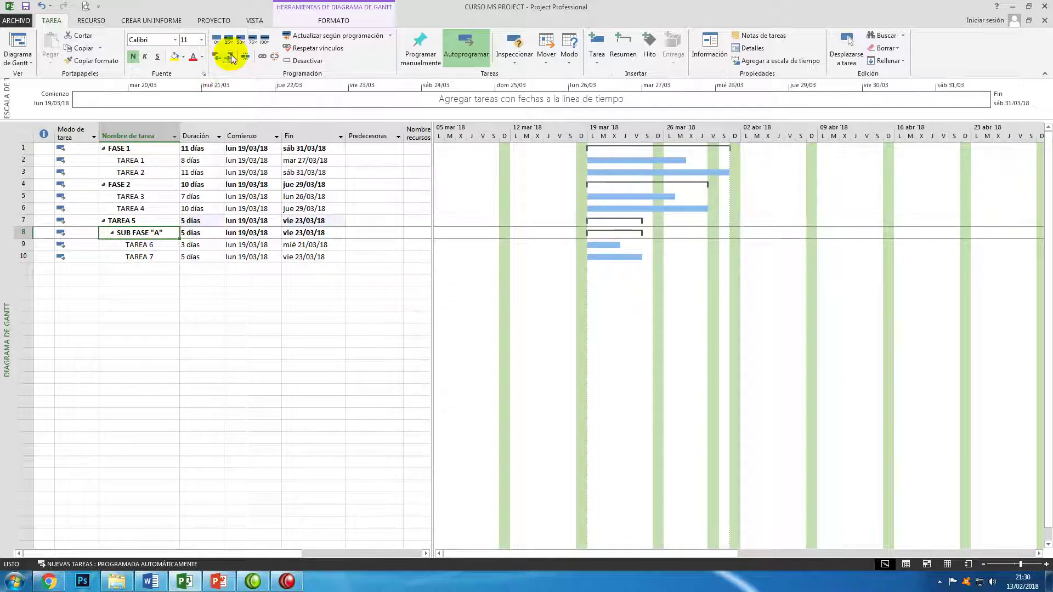
click(120, 220)
click(229, 59)
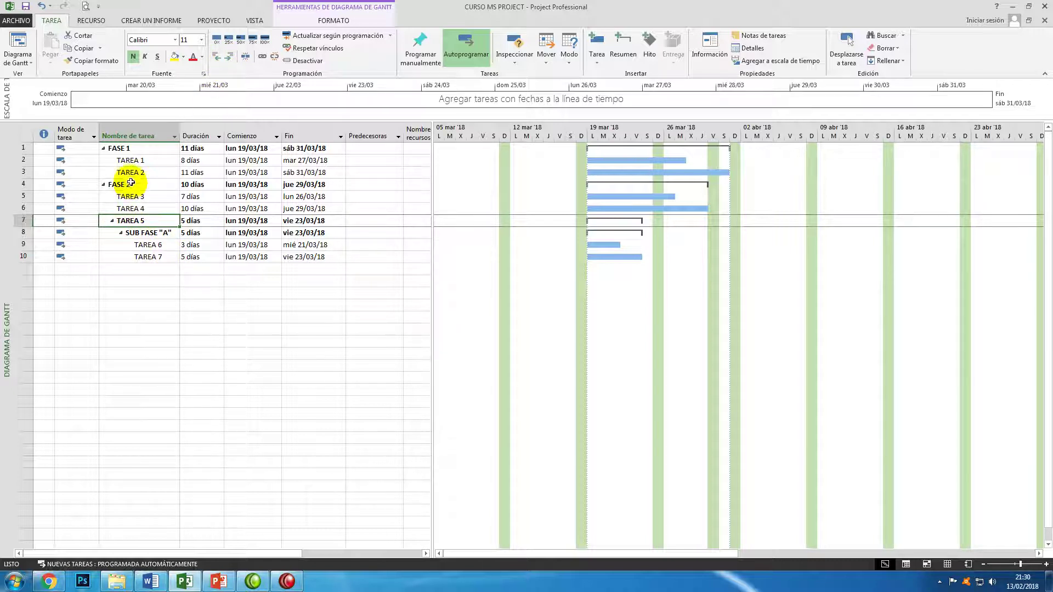
click(140, 292)
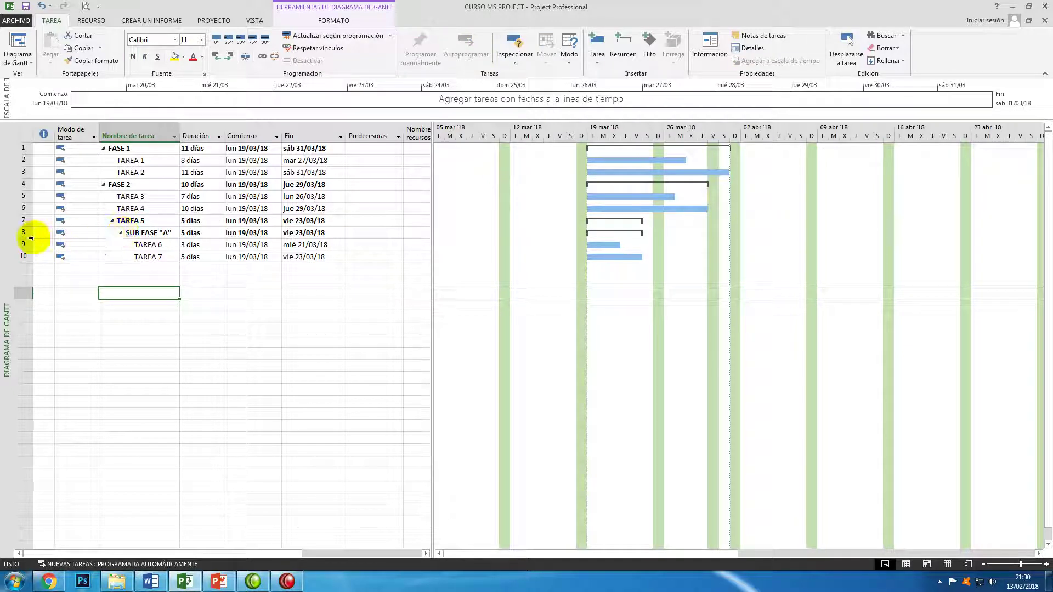
Delete SUB FASE "A" together with TAREA 6 and TAREA 7 from the task list.
drag(23, 232, 23, 256)
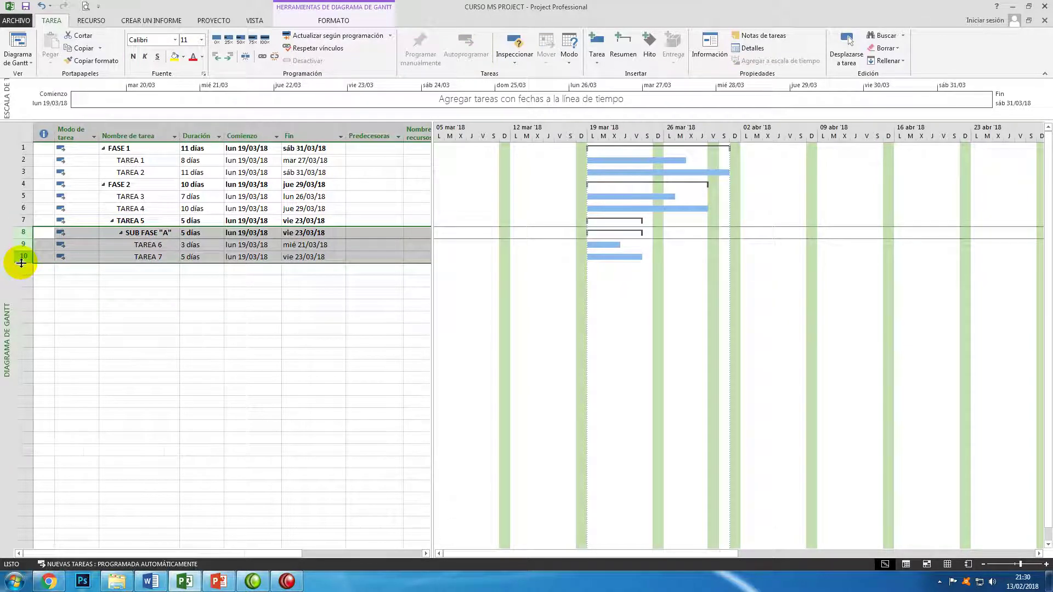
right_click(22, 254)
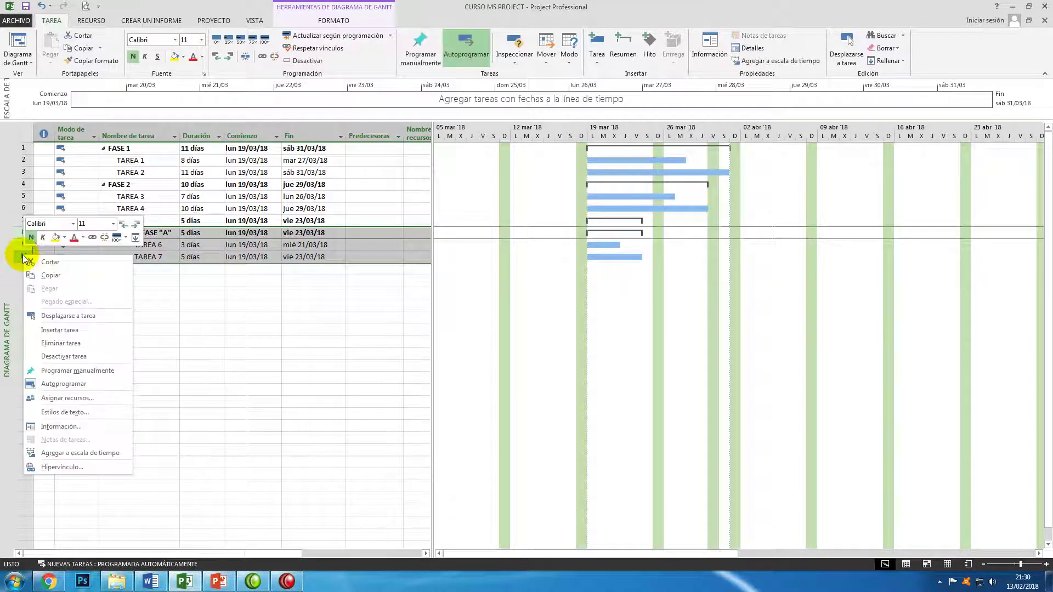
click(64, 343)
click(155, 222)
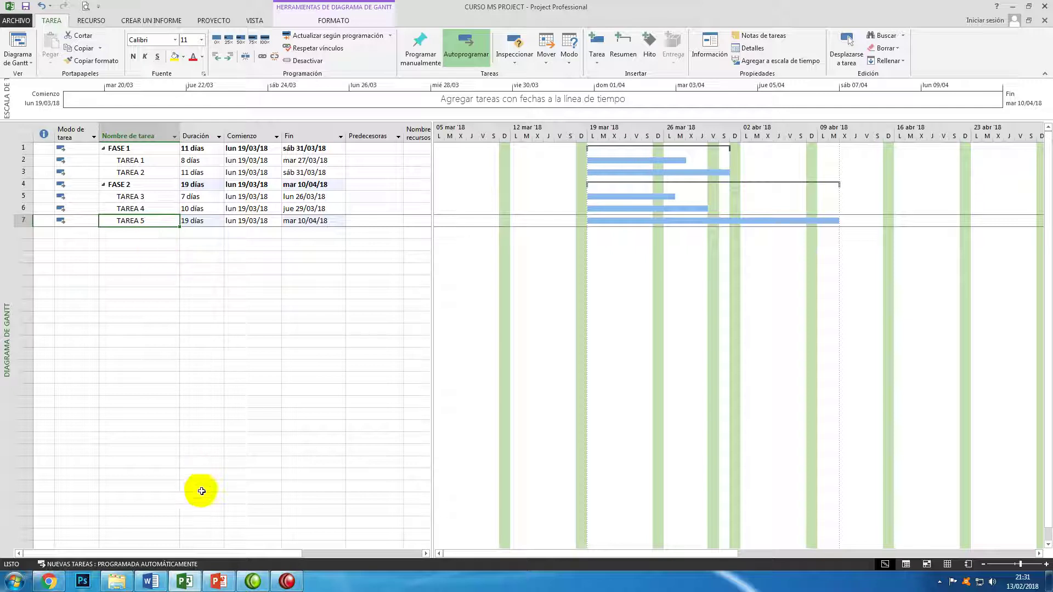
Switch to PowerPoint and present the slide show from the CLASE 5 slide to review task linking.
click(222, 585)
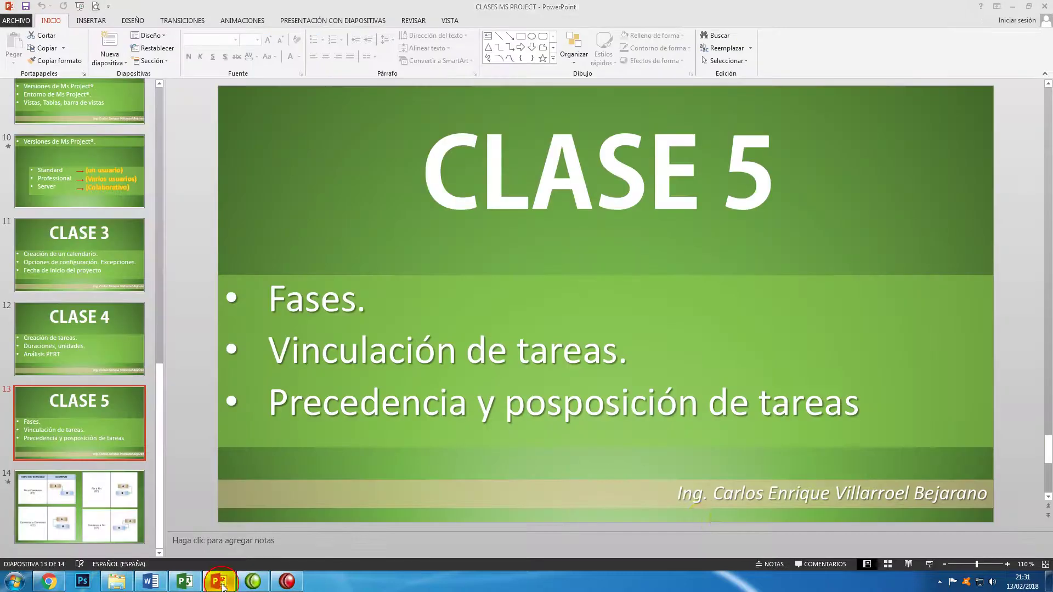
click(929, 565)
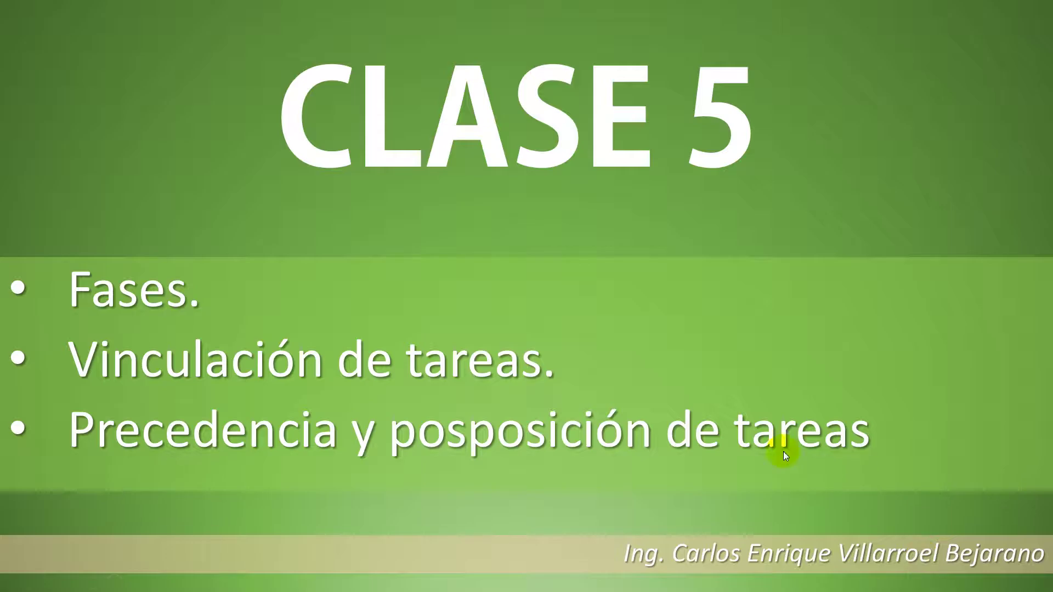
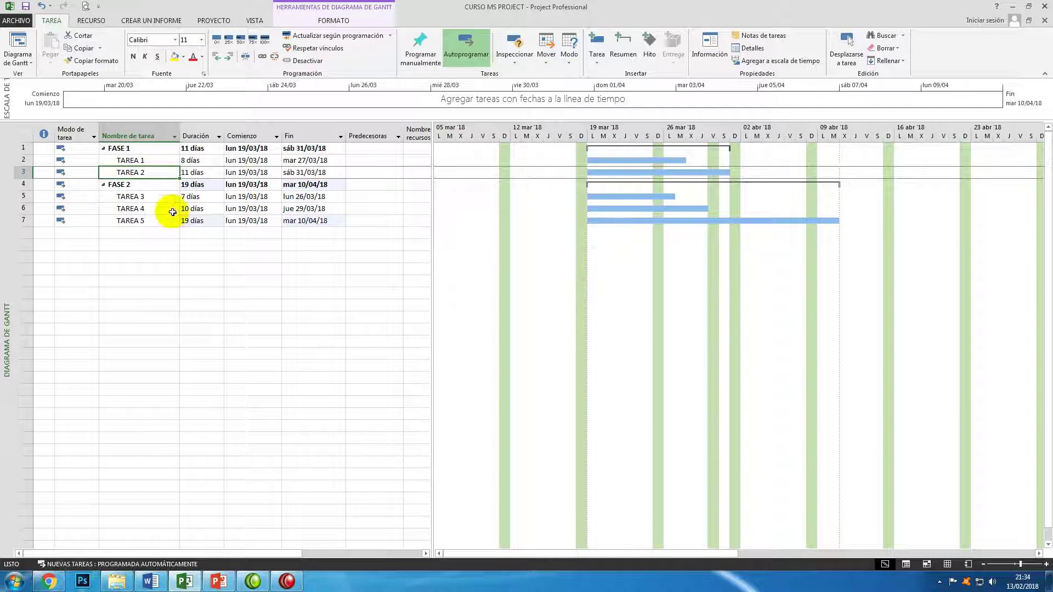
Link TAREA 1 to TAREA 2 so that TAREA 2 starts when TAREA 1 finishes.
click(150, 160)
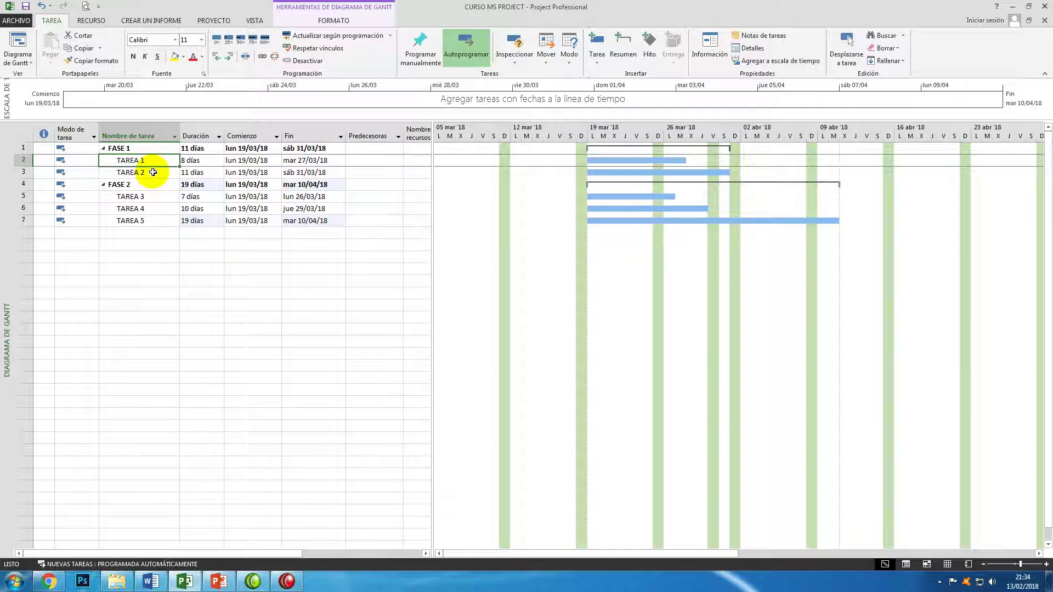
shift+click(153, 172)
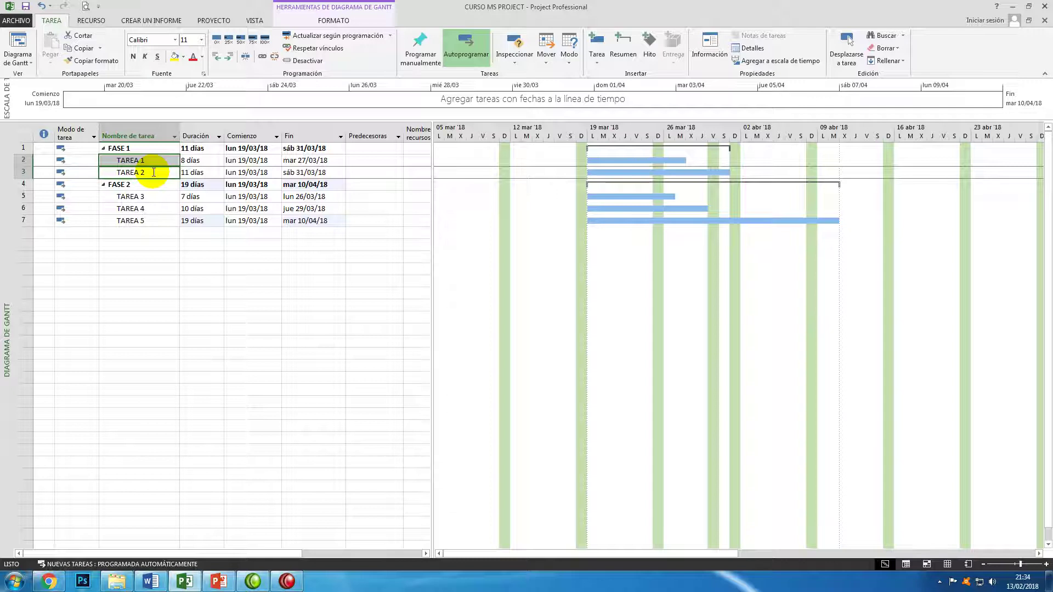
click(262, 58)
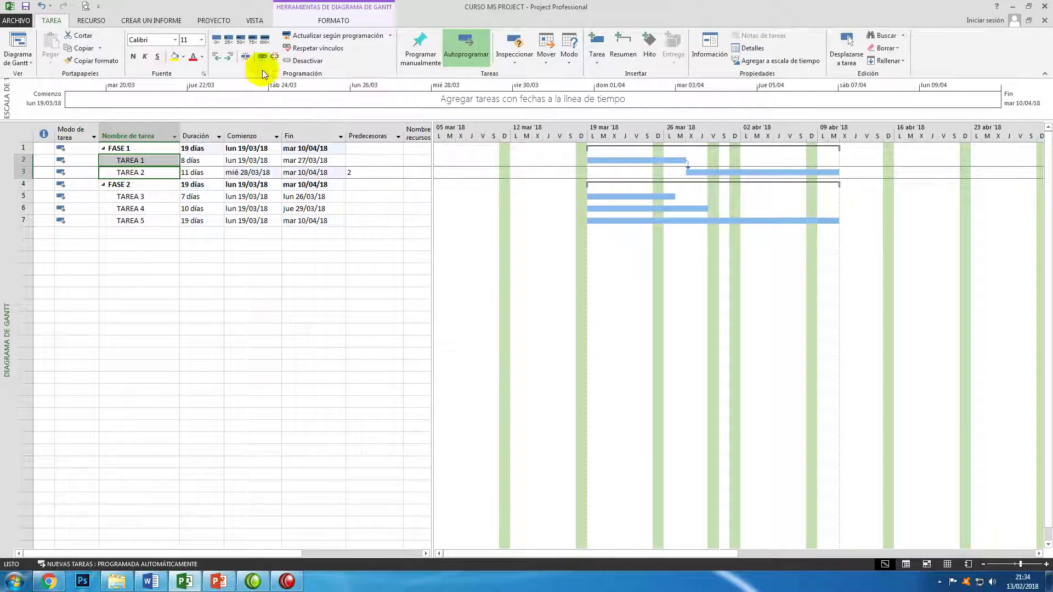
click(248, 245)
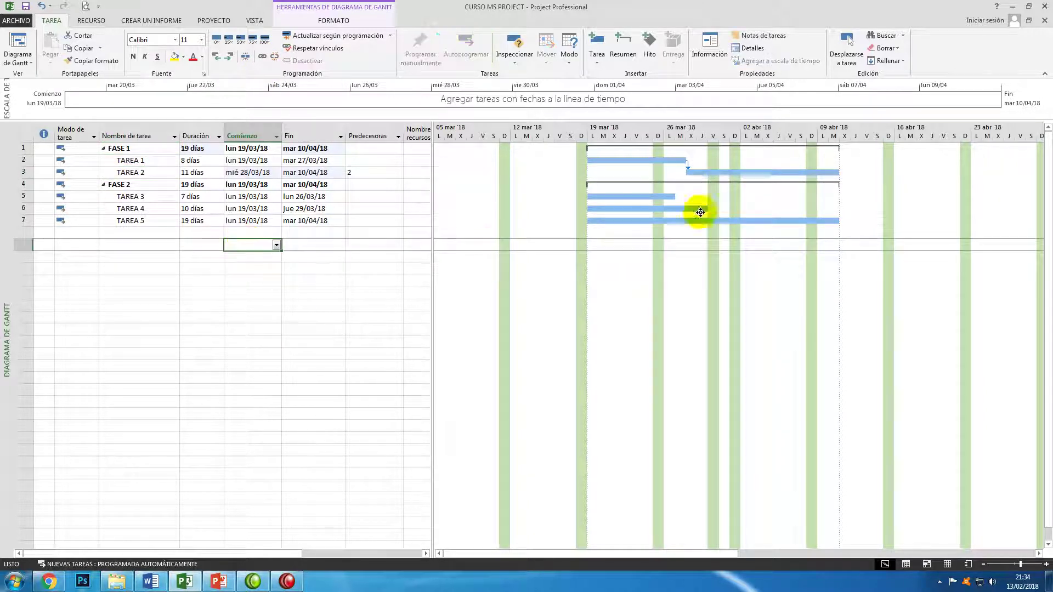
Inspect the type and lag of the dependency between TAREA 1 and TAREA 2, and close its dialog.
mouse_move(585, 162)
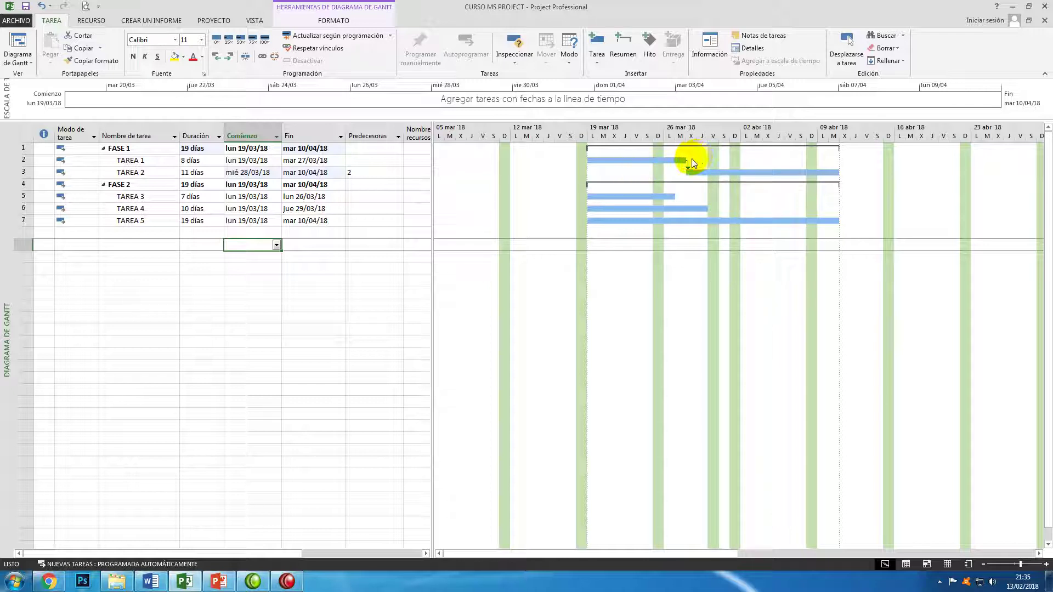
mouse_move(689, 167)
double_click(688, 162)
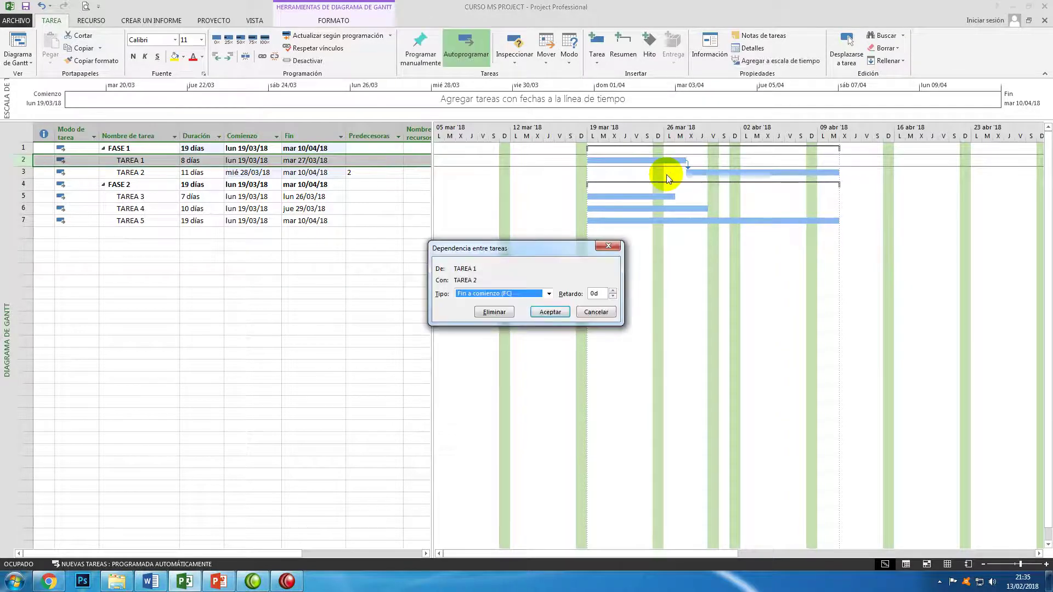
drag(557, 248, 518, 192)
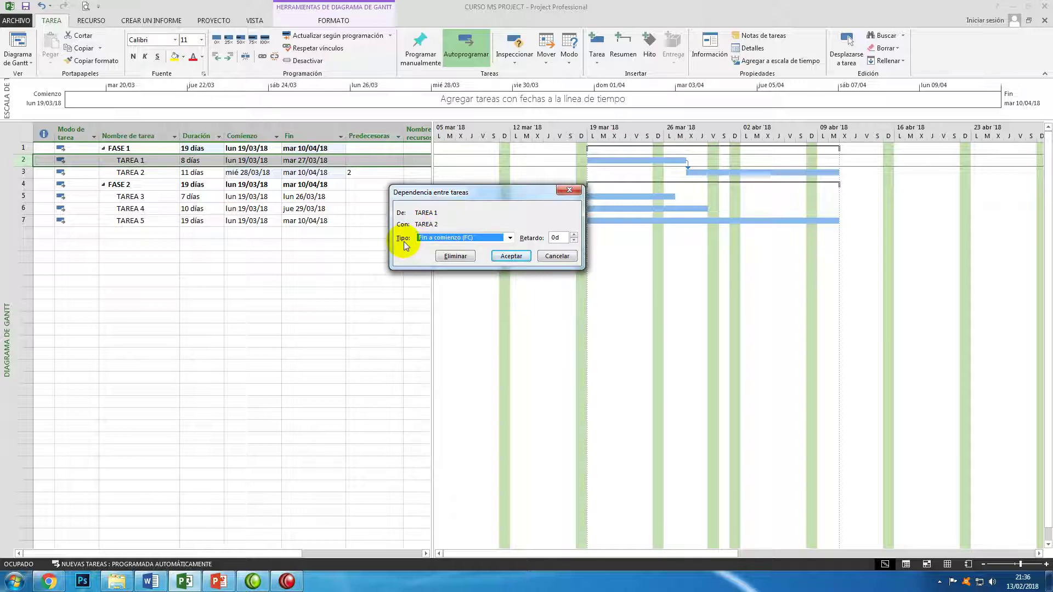
click(512, 256)
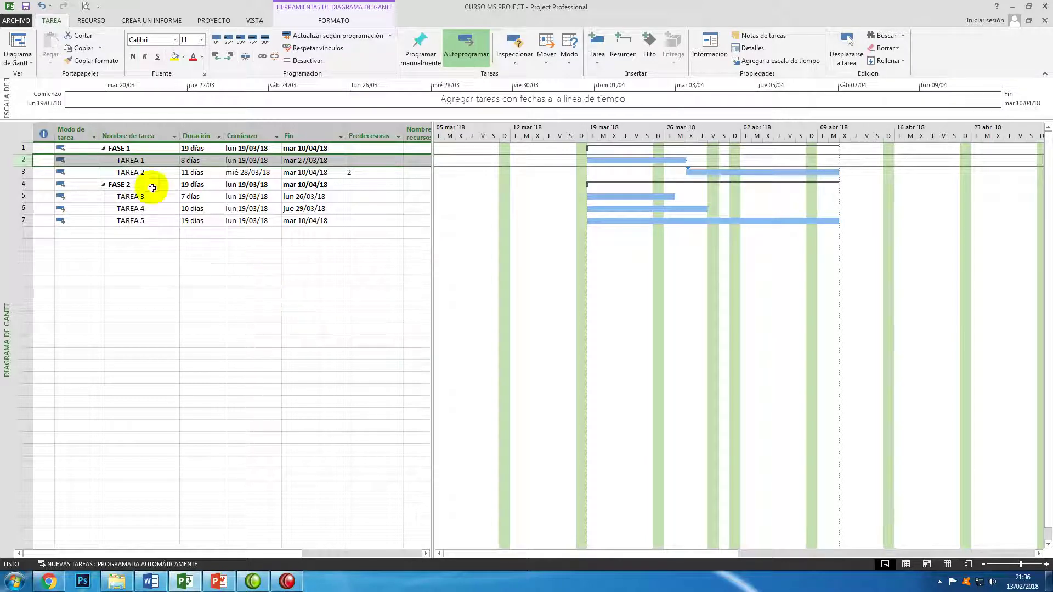
Link TAREA 2 in FASE 1 to TAREA 3 in FASE 2 with a finish-to-start dependency.
click(153, 171)
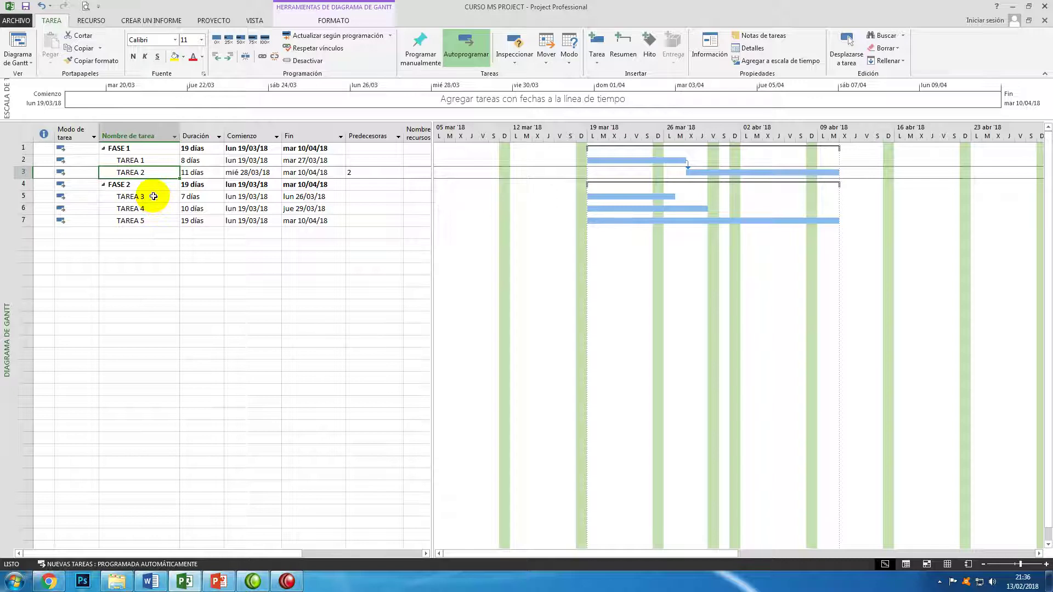
ctrl+click(153, 196)
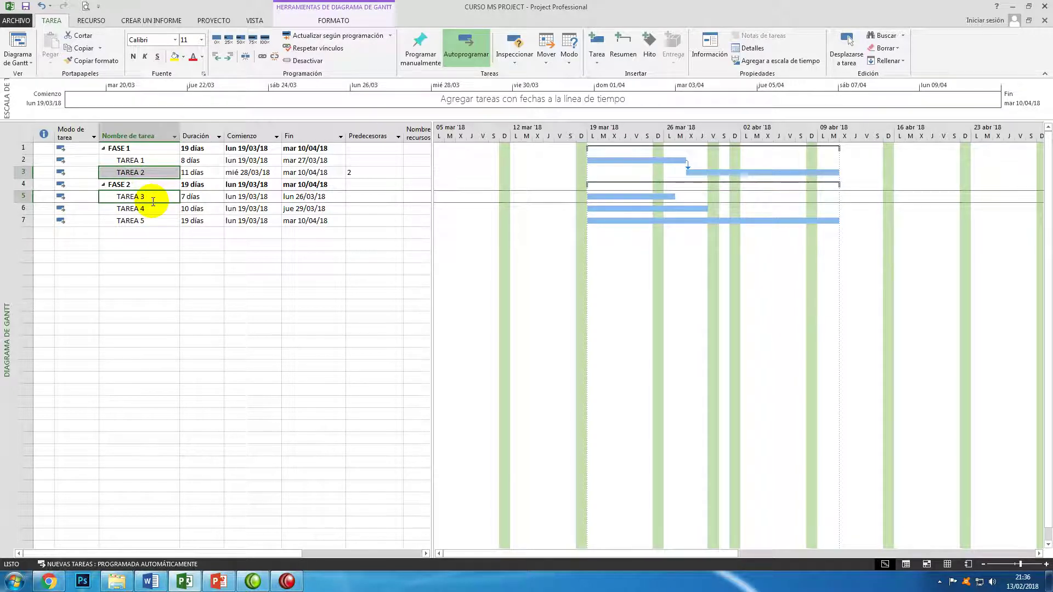
click(264, 57)
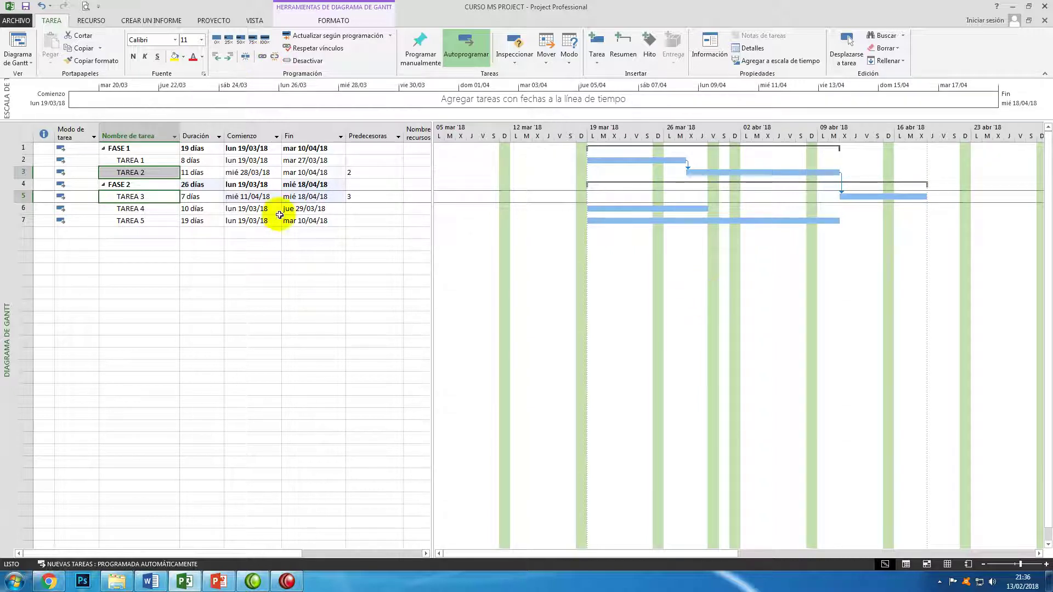
click(257, 196)
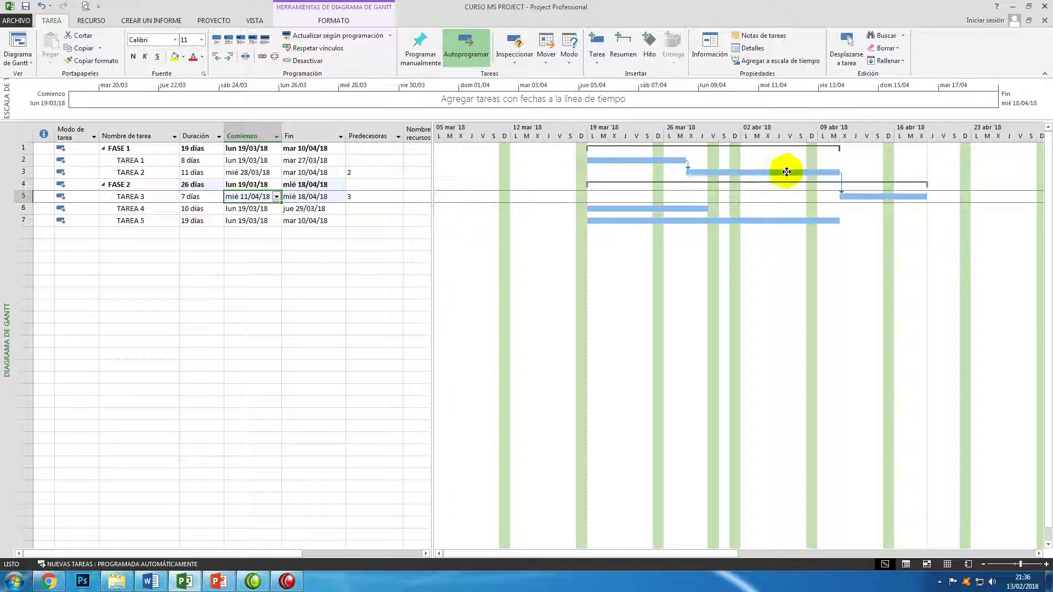
Change the dependency between TAREA 2 and TAREA 3 to Comienzo a comienzo (CC).
double_click(841, 189)
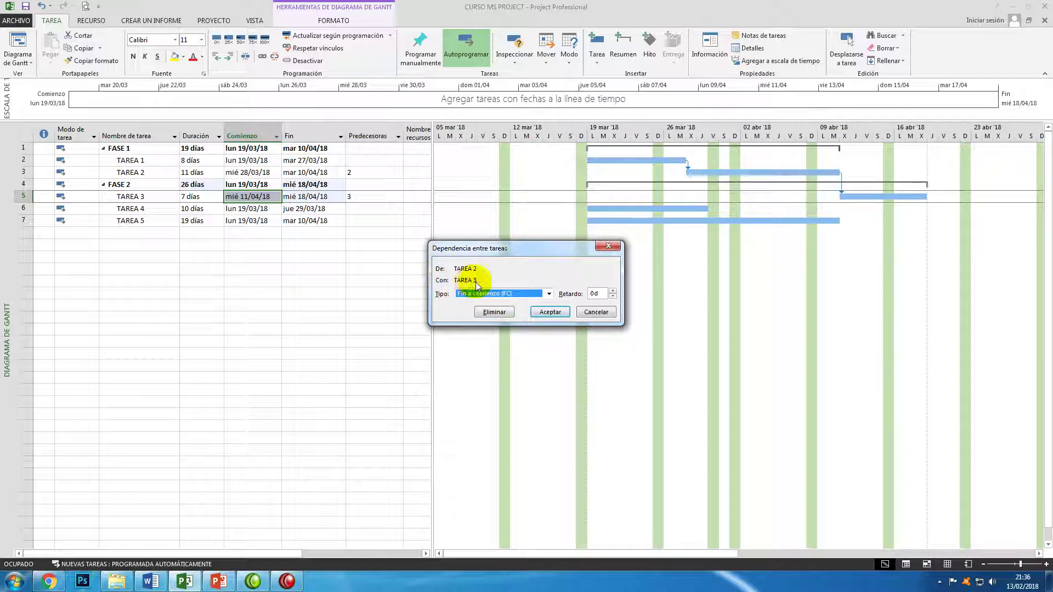
click(548, 294)
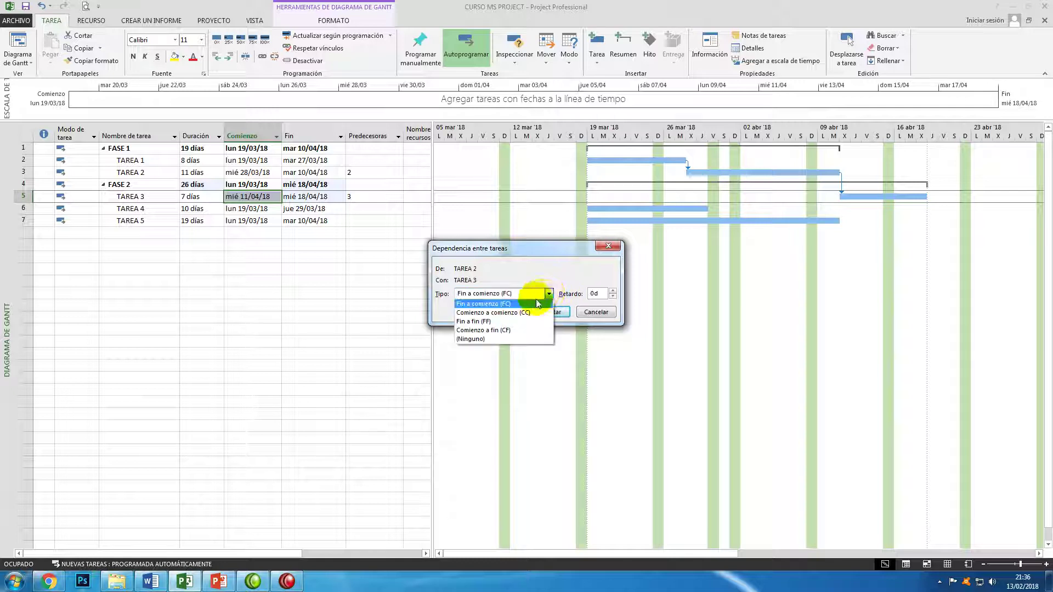
click(523, 314)
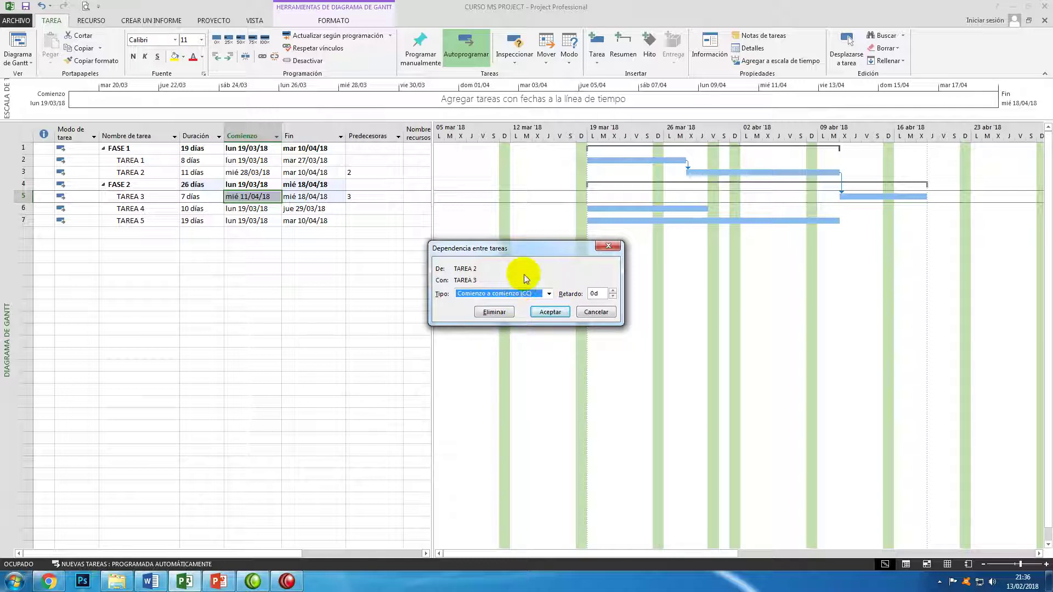
click(547, 313)
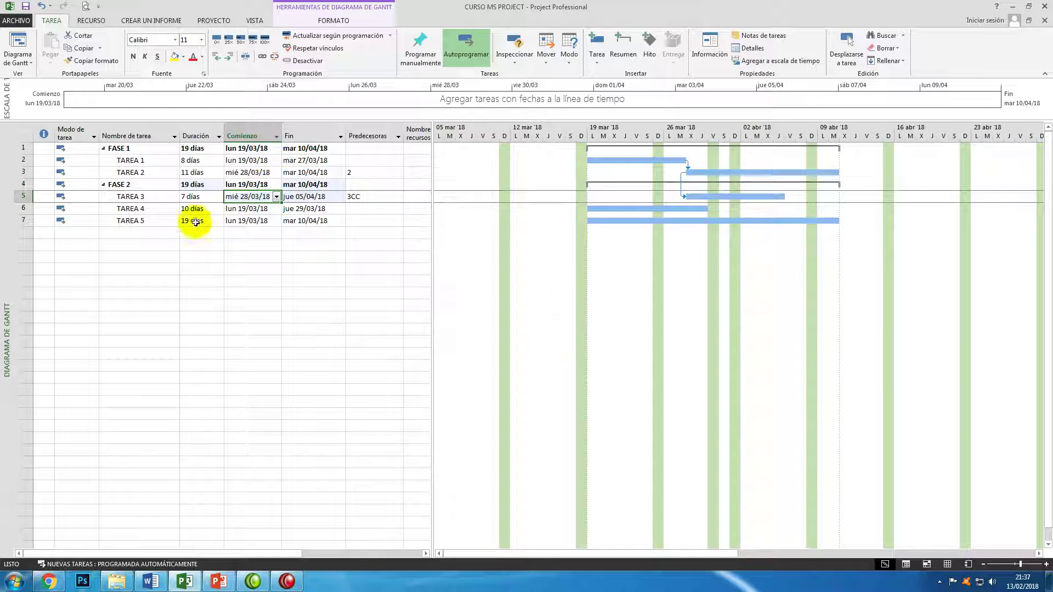
Set the duration of TAREA 1 to 6 días.
click(202, 160)
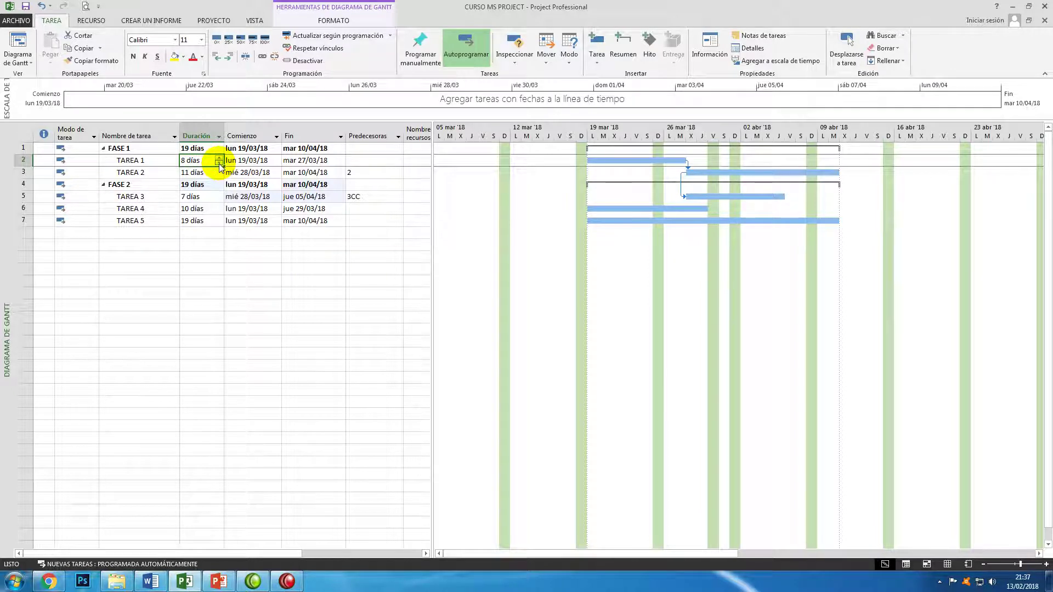
click(218, 163)
click(219, 162)
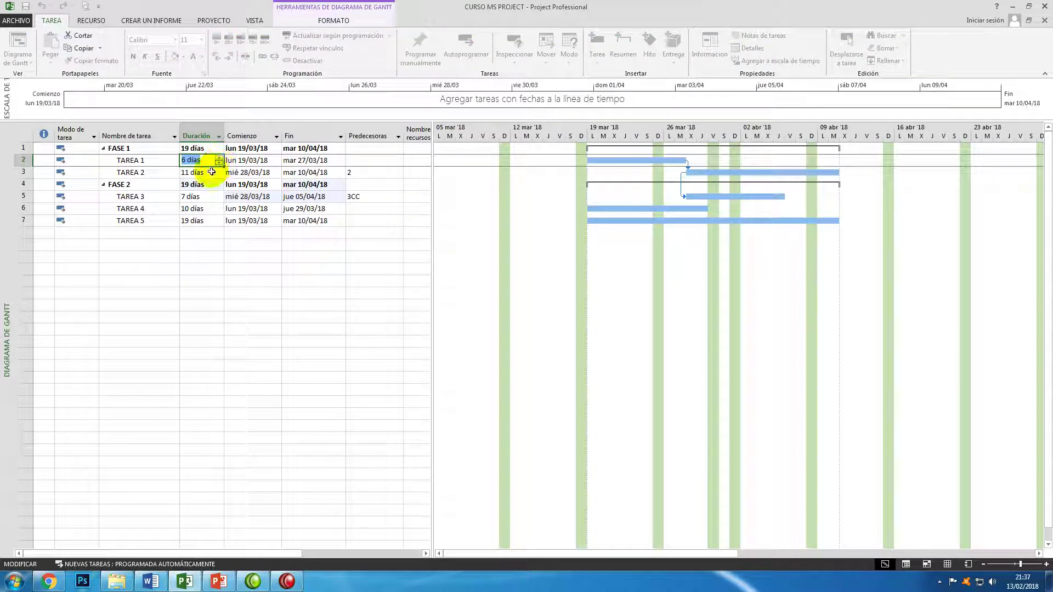
click(211, 171)
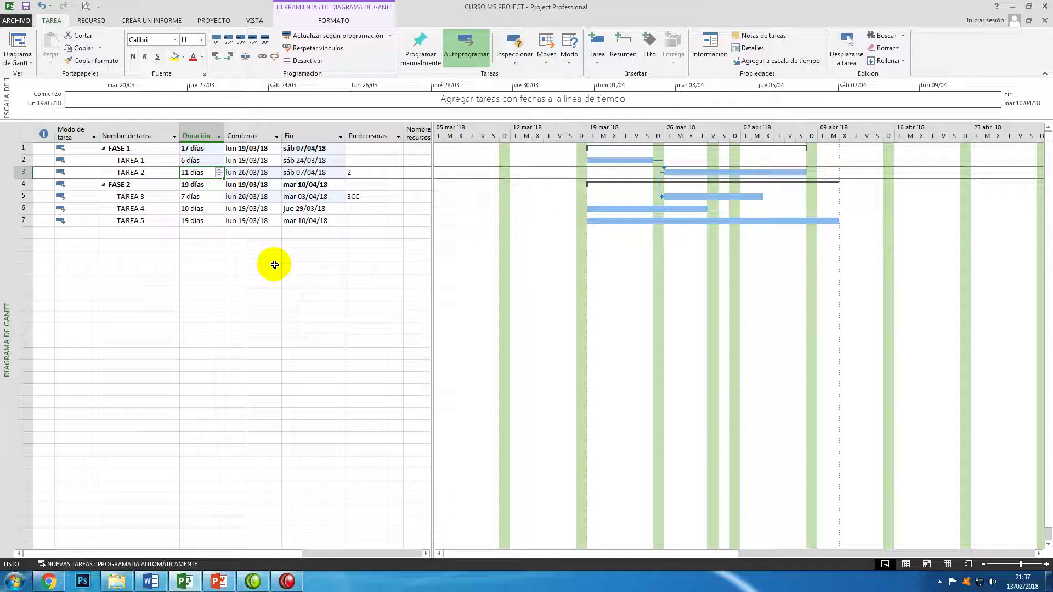
Link TAREA 3 to TAREA 4 and TAREA 4 to TAREA 5 with finish-to-start dependencies.
click(166, 198)
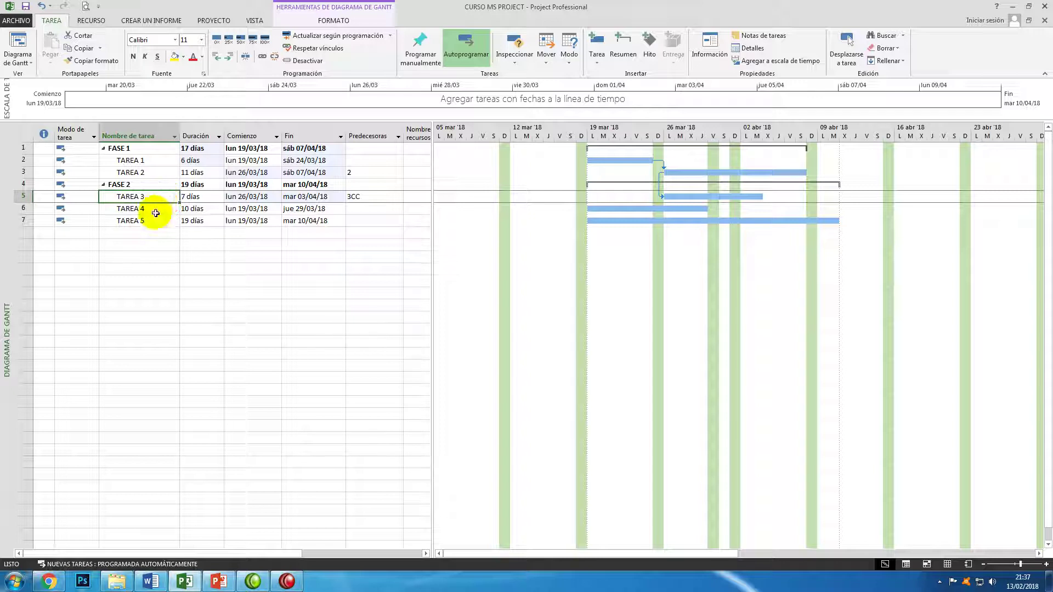
shift+click(156, 208)
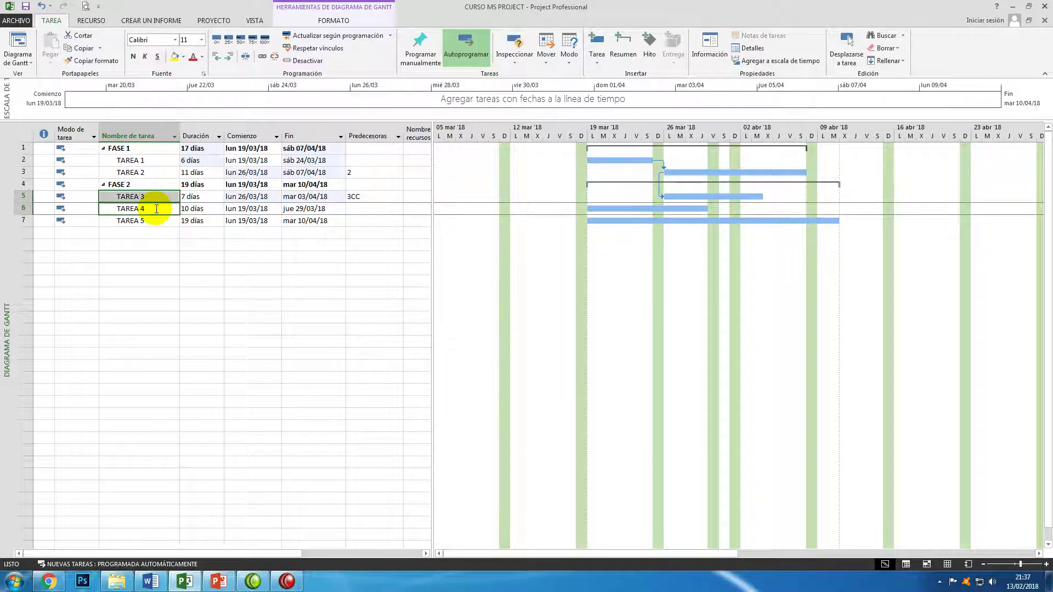
click(262, 58)
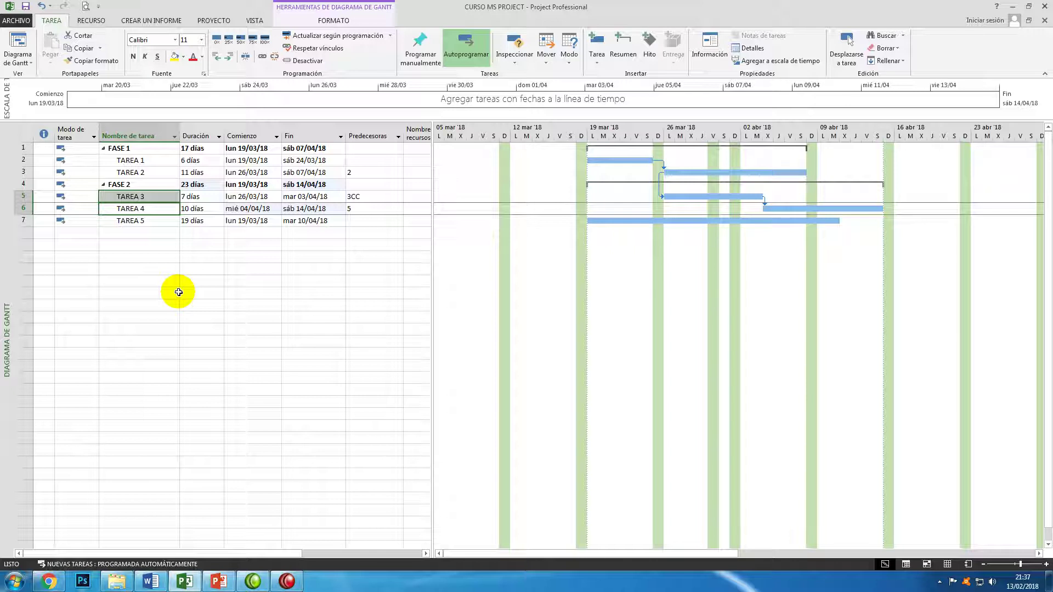
click(154, 209)
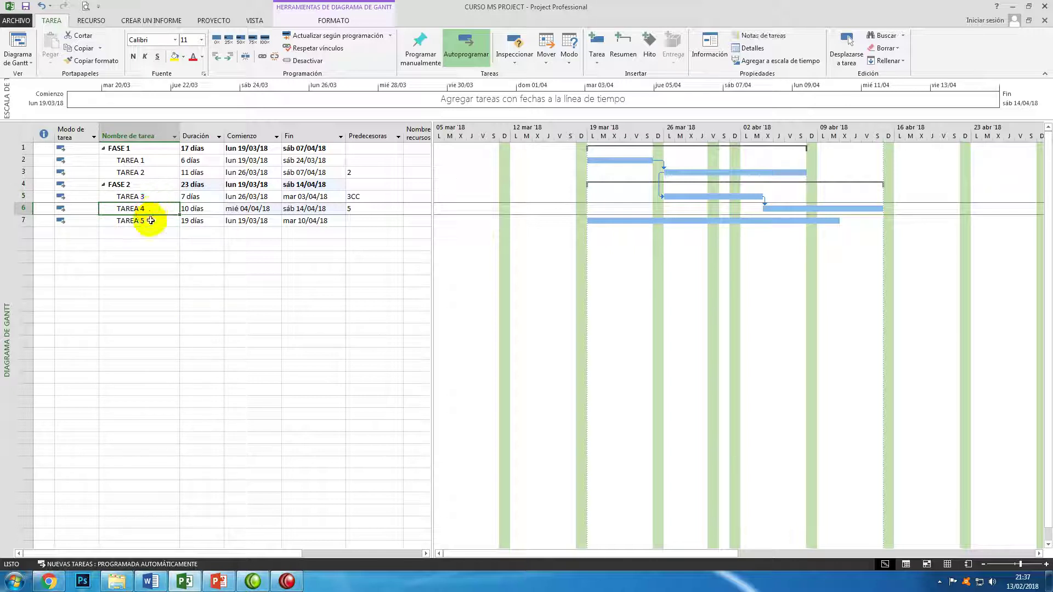
ctrl+click(150, 223)
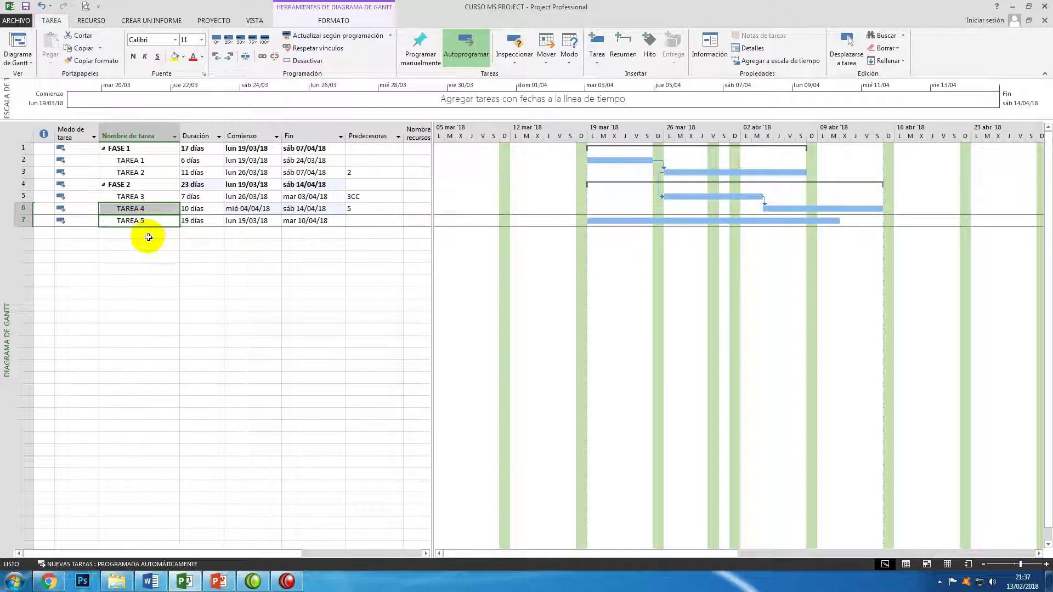
click(262, 56)
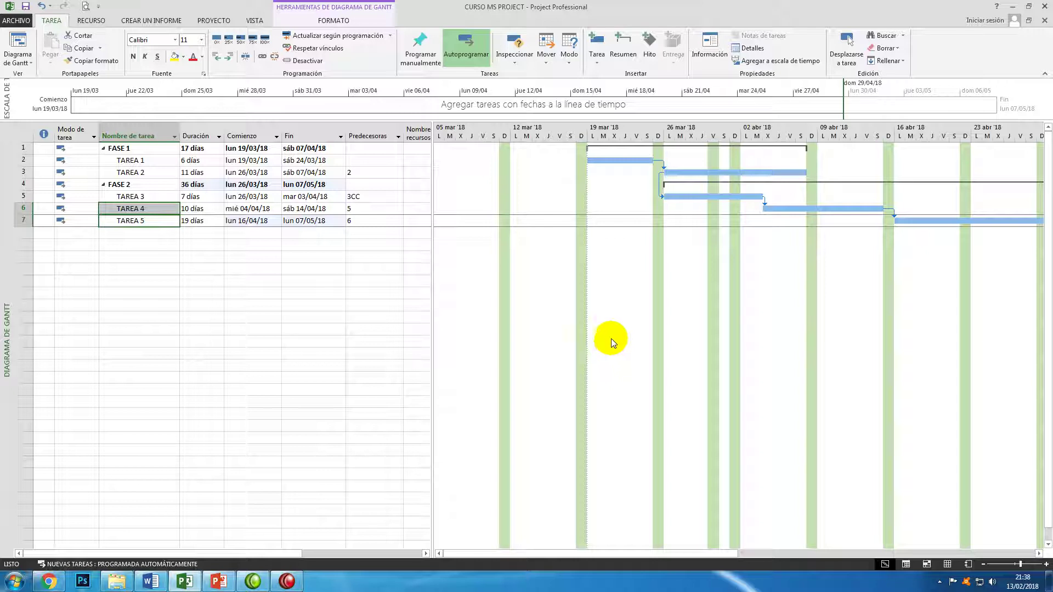
Change the dependency between TAREA 4 and TAREA 5 to Fin a fin (FF).
click(141, 221)
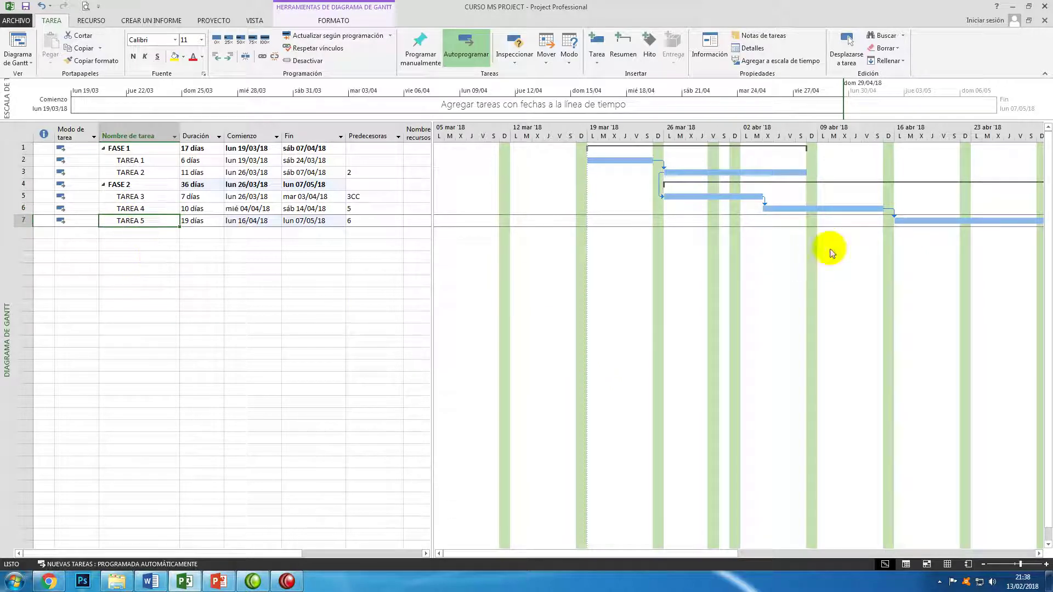
double_click(890, 209)
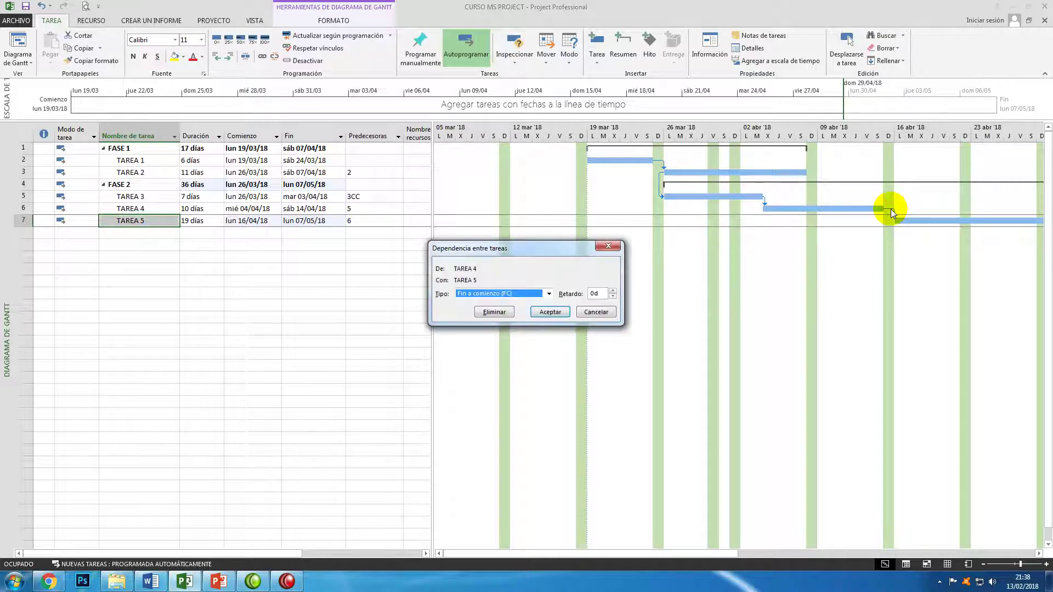
click(548, 293)
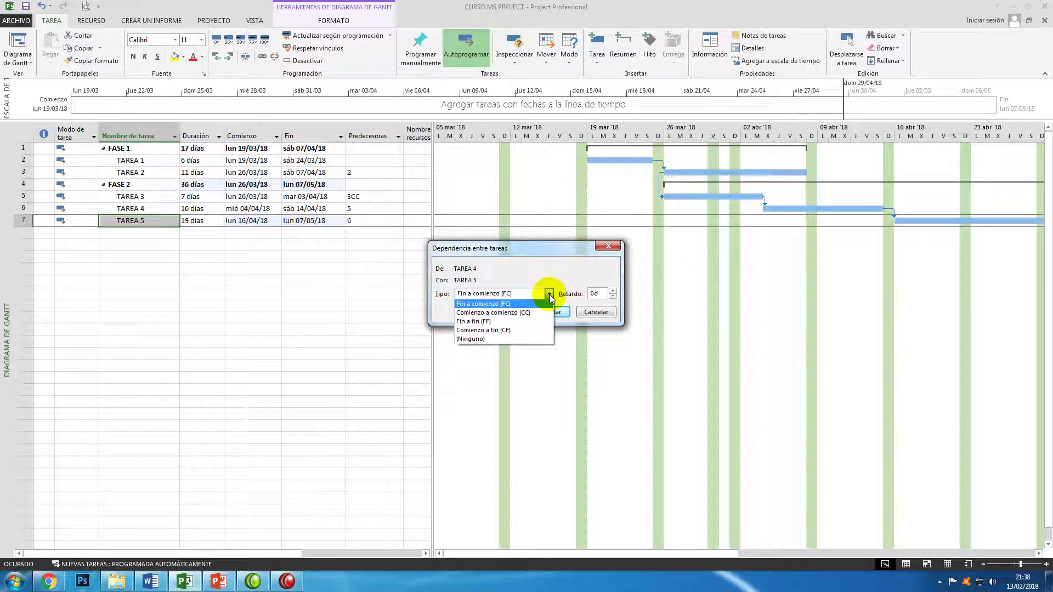
click(481, 322)
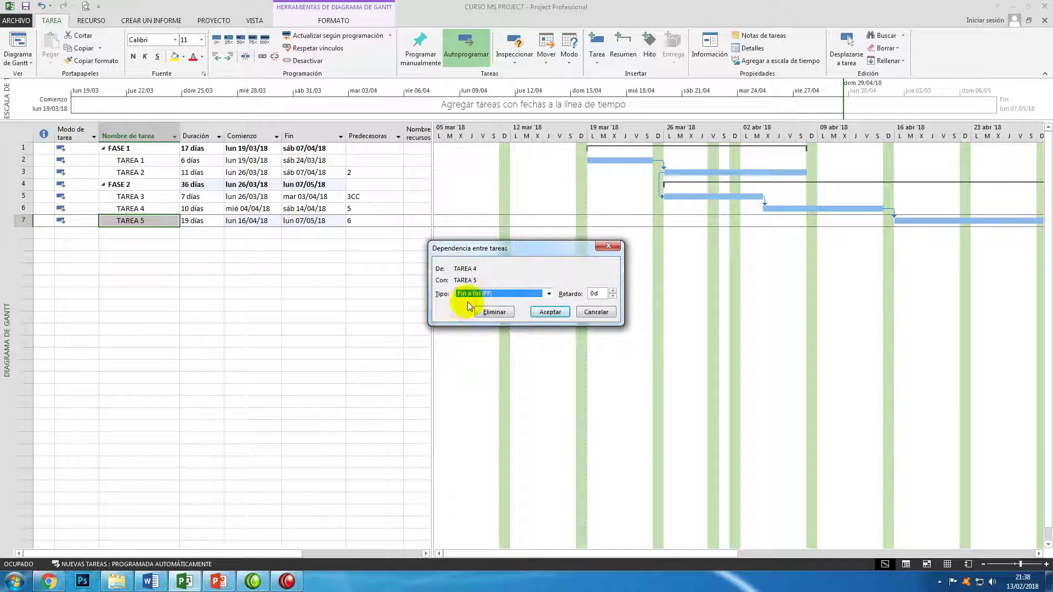
click(550, 313)
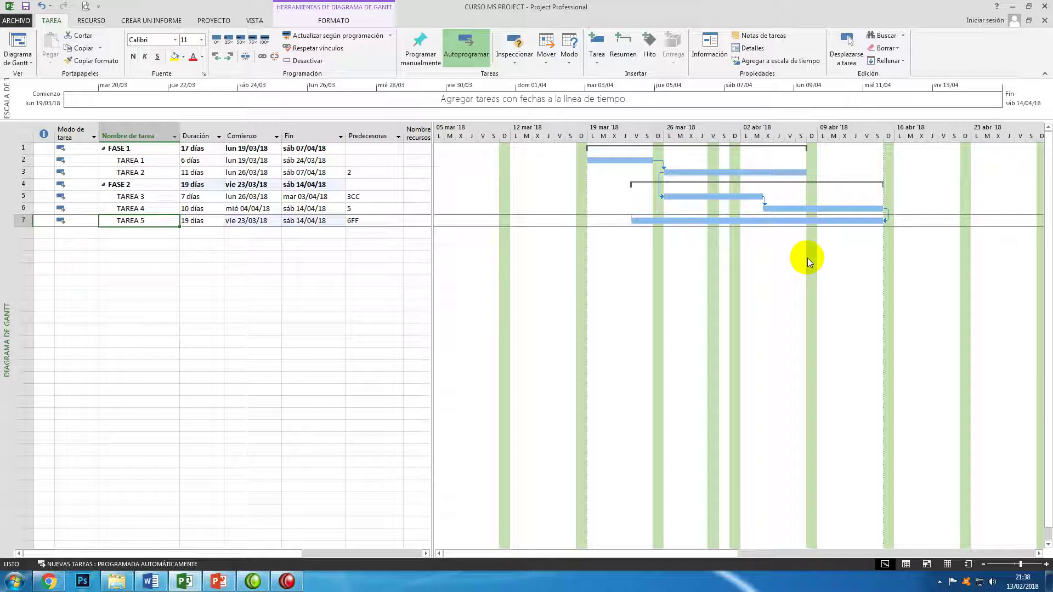
Set the duration of TAREA 5 to 17 días.
click(198, 221)
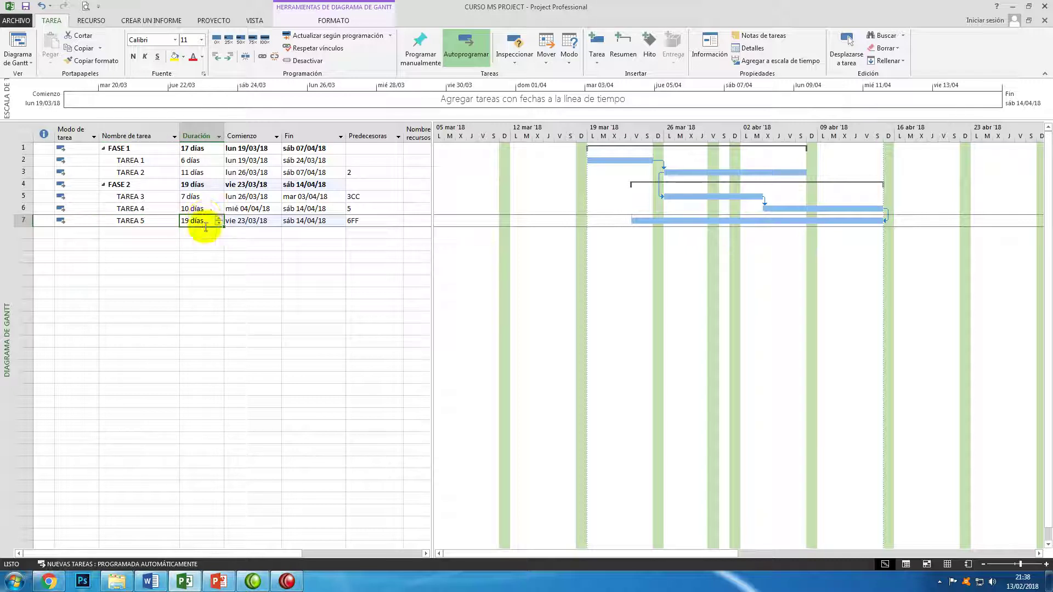
click(219, 223)
click(219, 223)
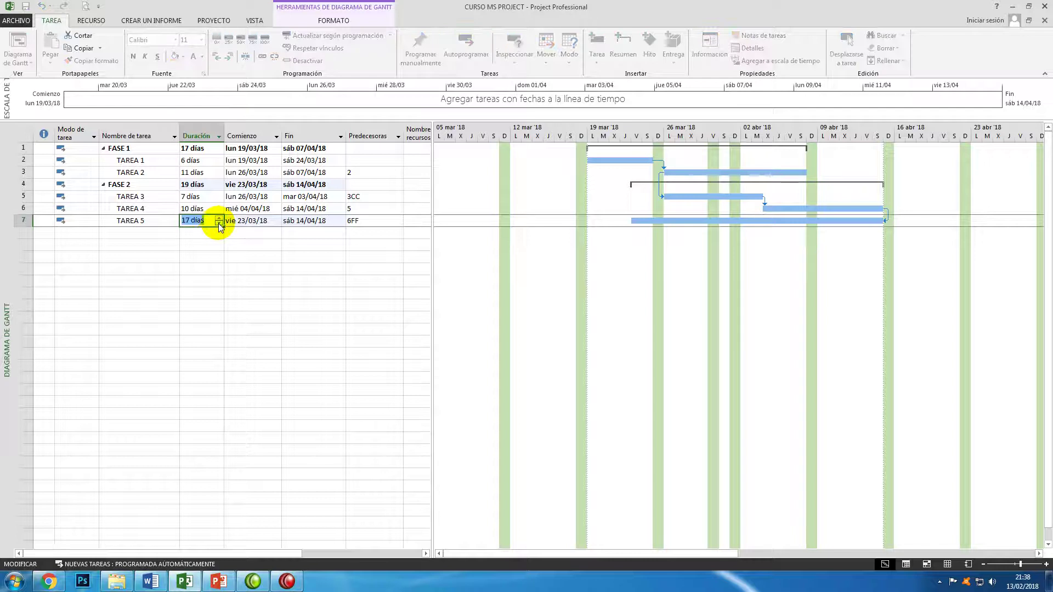
click(206, 250)
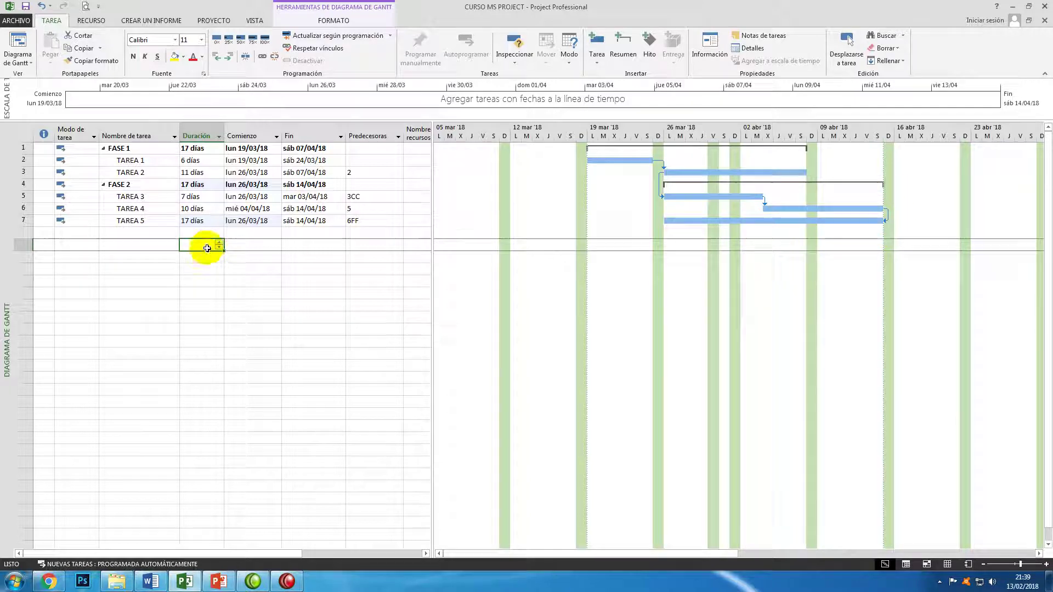
Reduce the duration of TAREA 5 to 15 días.
click(207, 220)
click(219, 224)
click(219, 224)
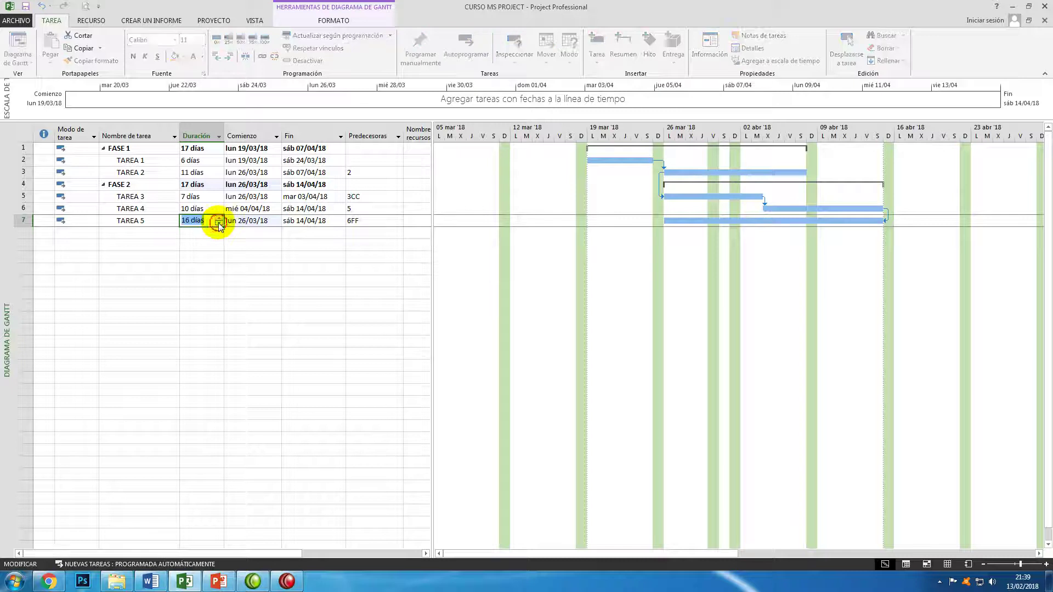
click(184, 243)
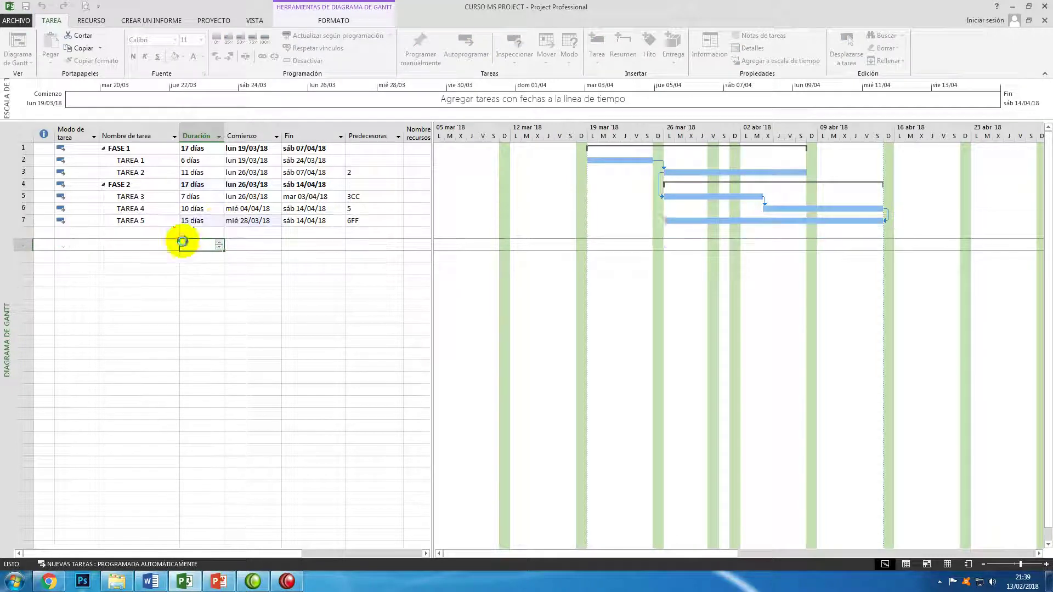
click(140, 232)
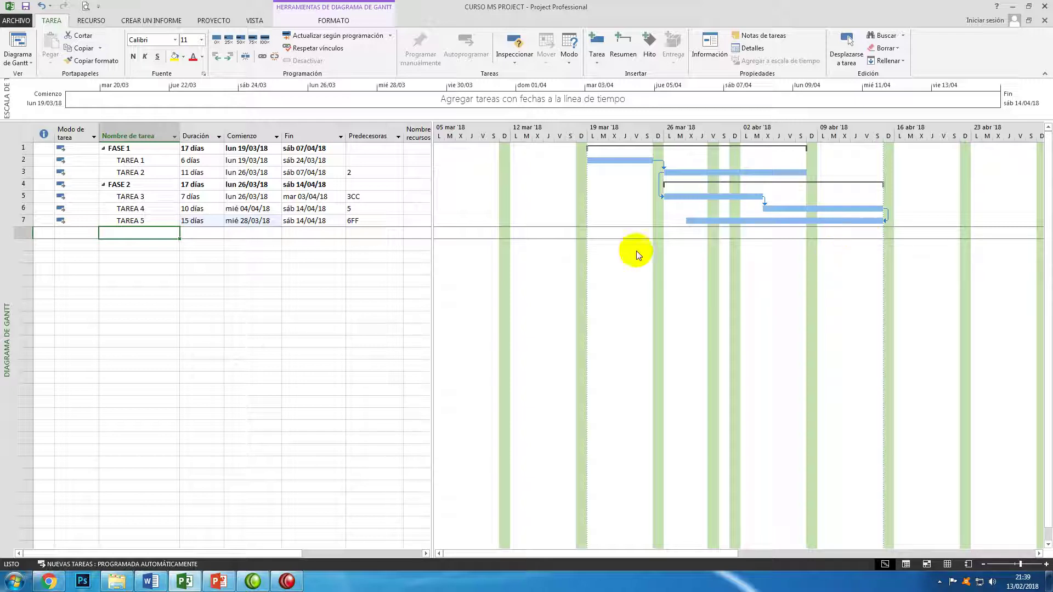
Change the predecessor entry of TAREA 5 to 6CC, making it start-to-start with TAREA 4.
drag(433, 216, 413, 229)
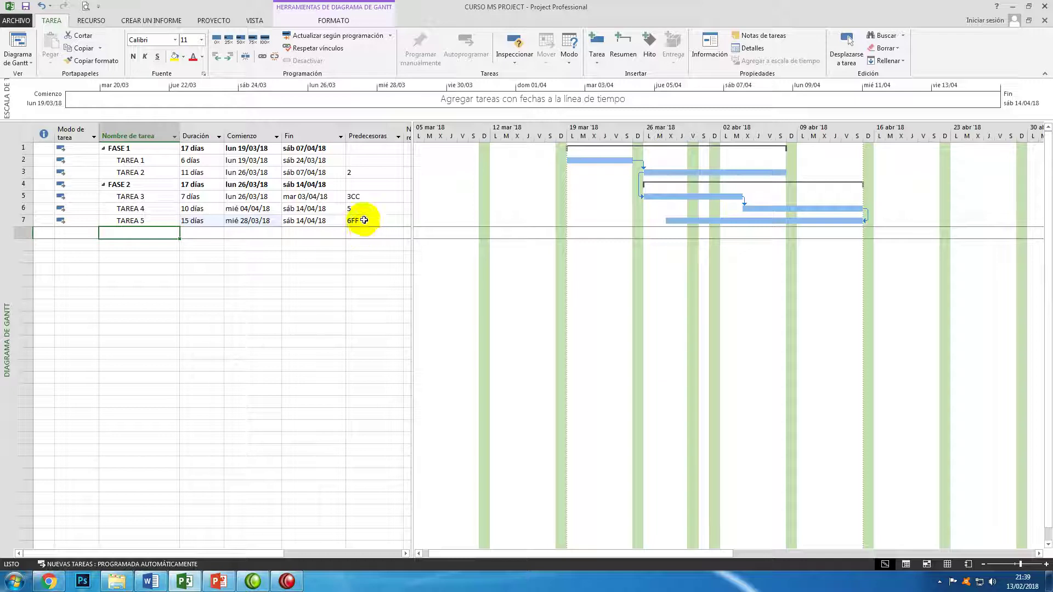
click(170, 221)
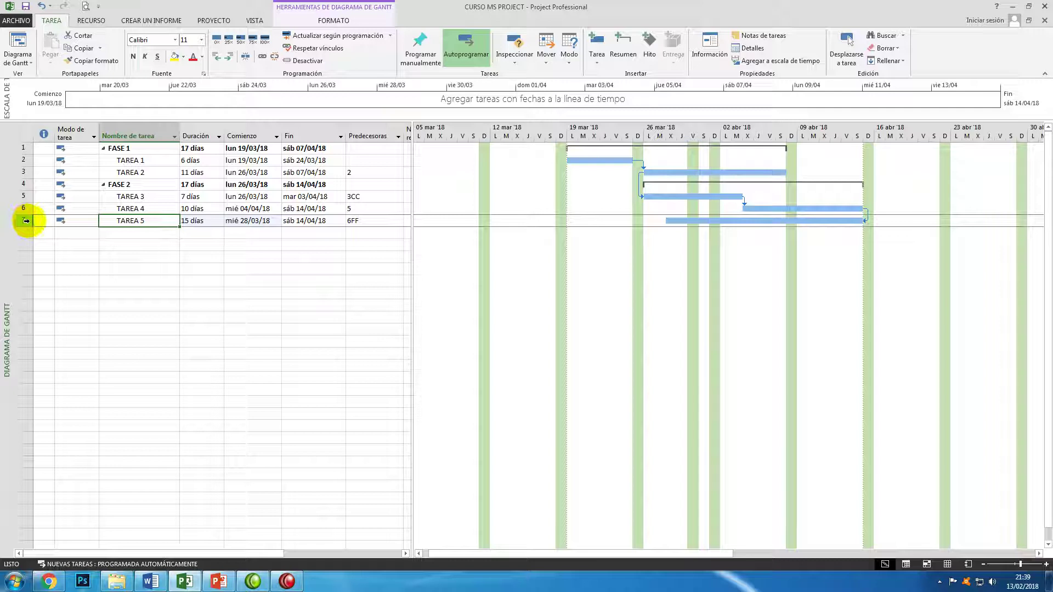
click(364, 221)
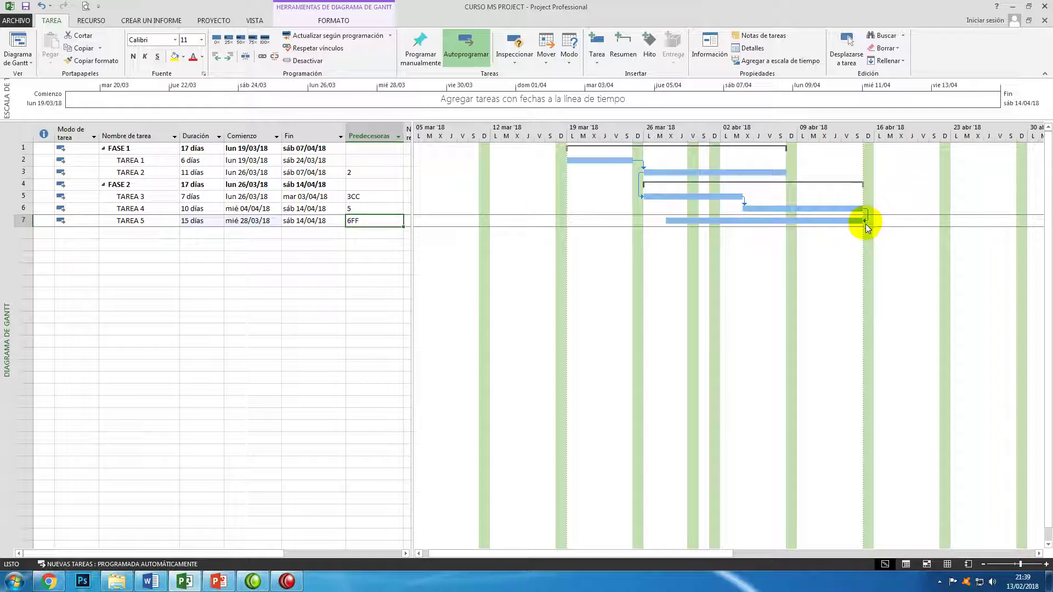
click(363, 221)
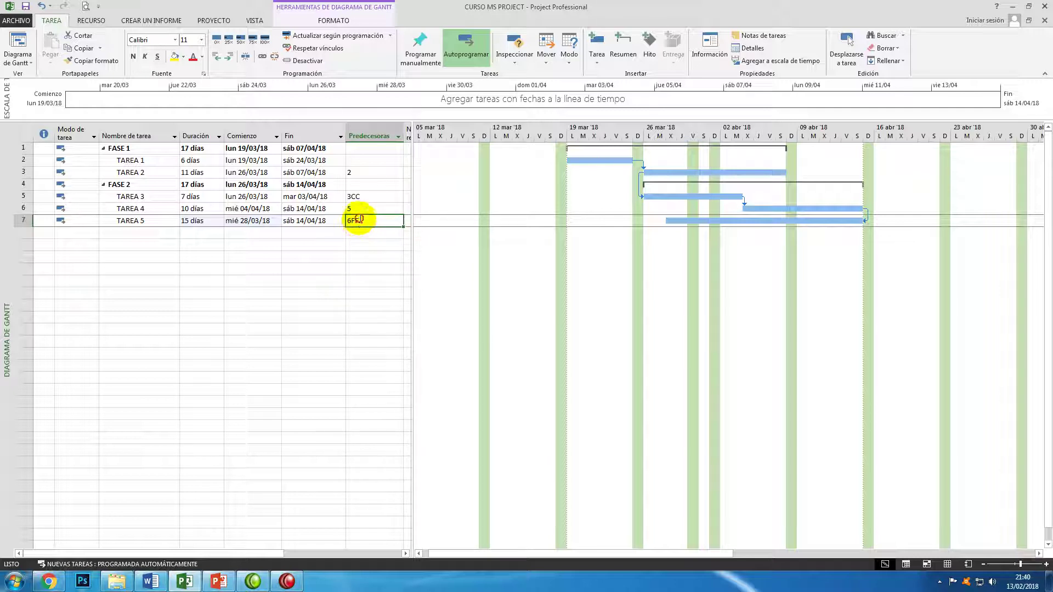
click(367, 221)
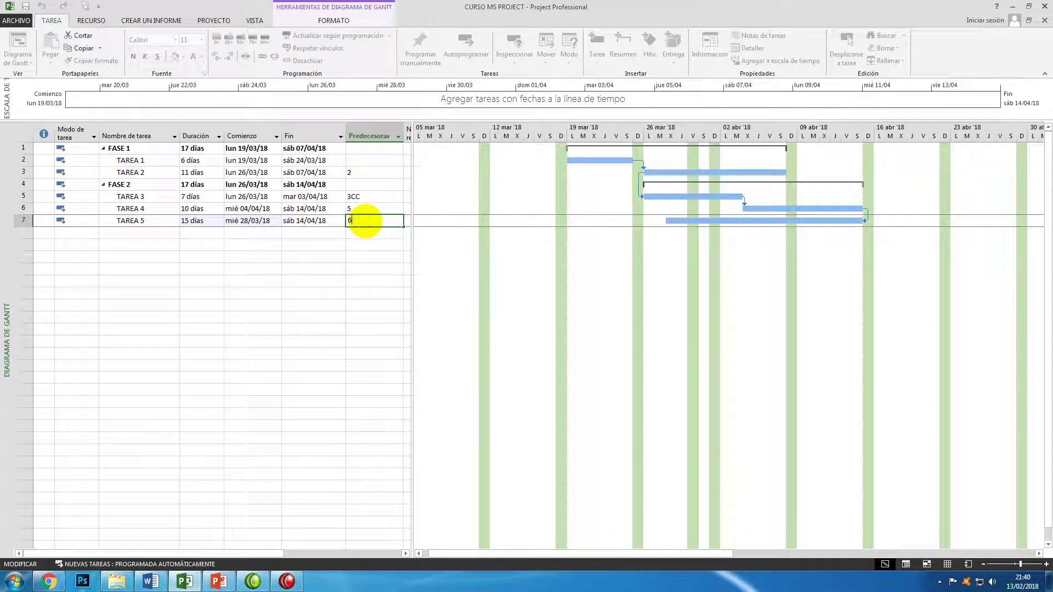
text(CC)
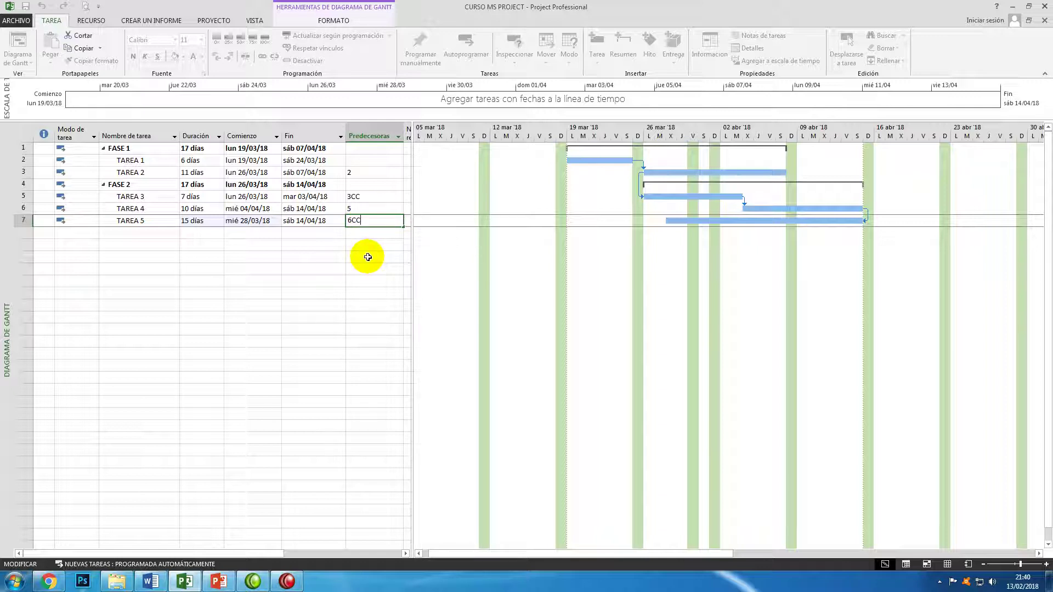
key(Return)
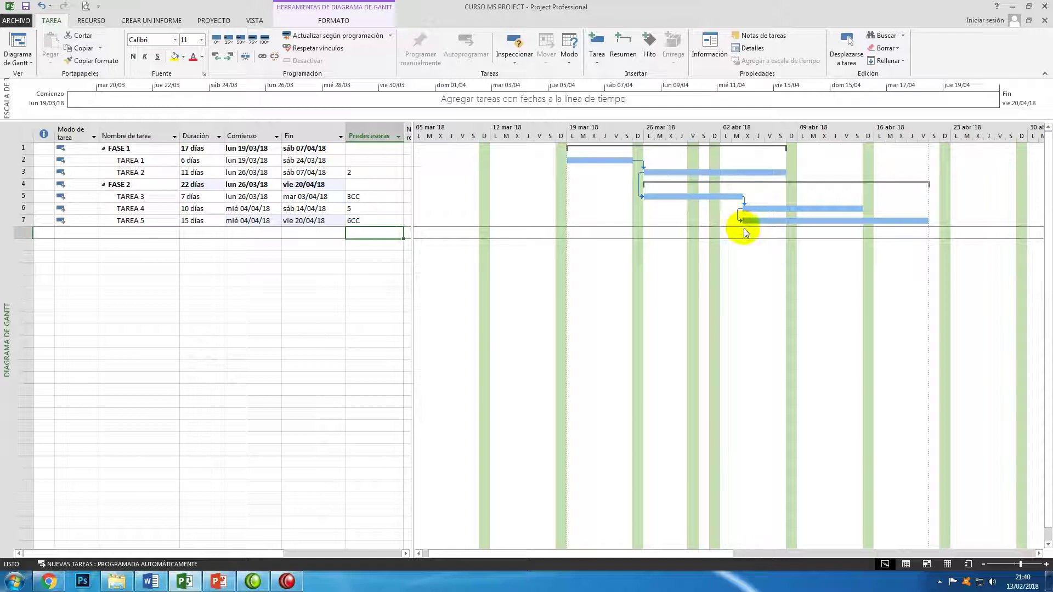
Restore the finish-to-finish link by setting the predecessor entry of TAREA 5 to 6FF.
click(365, 221)
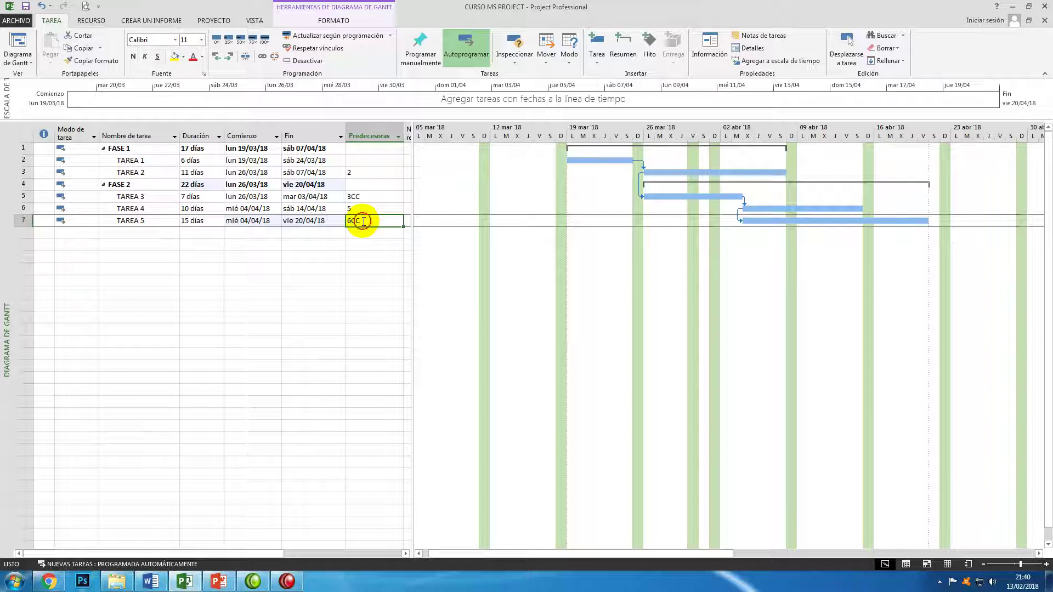
double_click(364, 221)
key(BackSpace)
key(BackSpace)
text(FF)
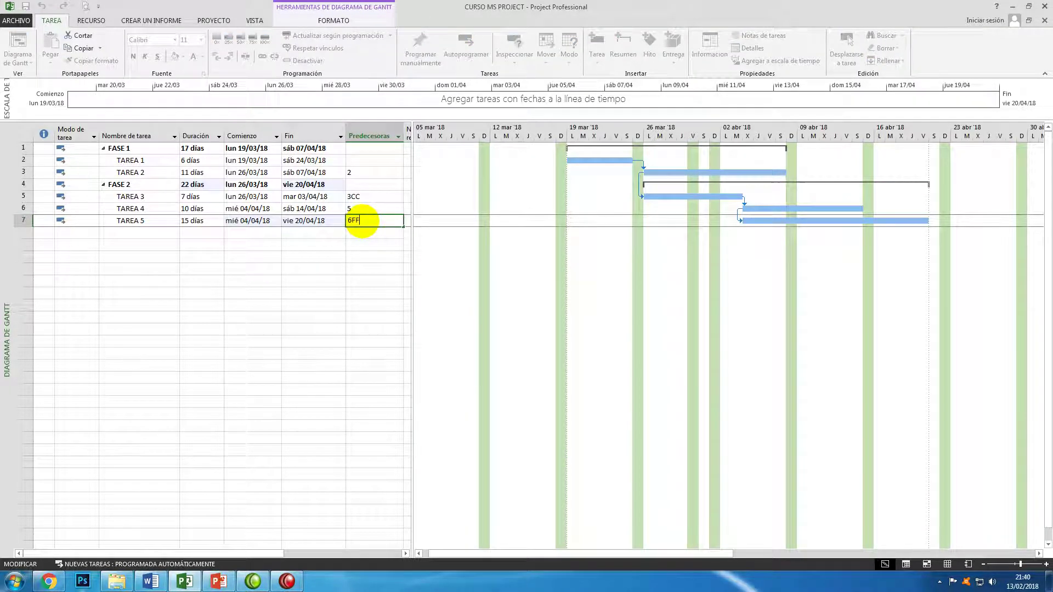
key(Return)
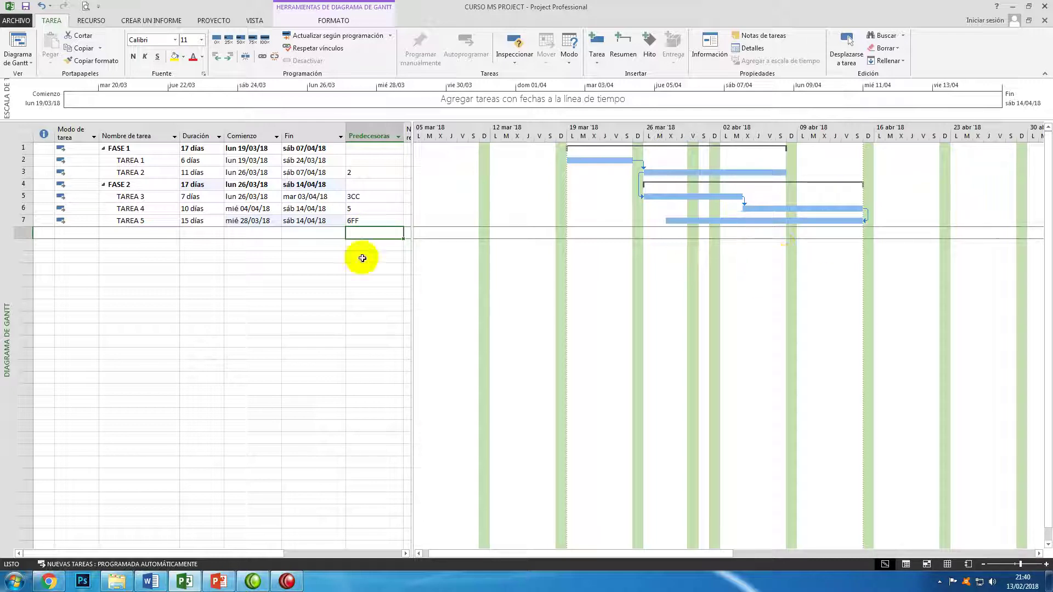
click(364, 173)
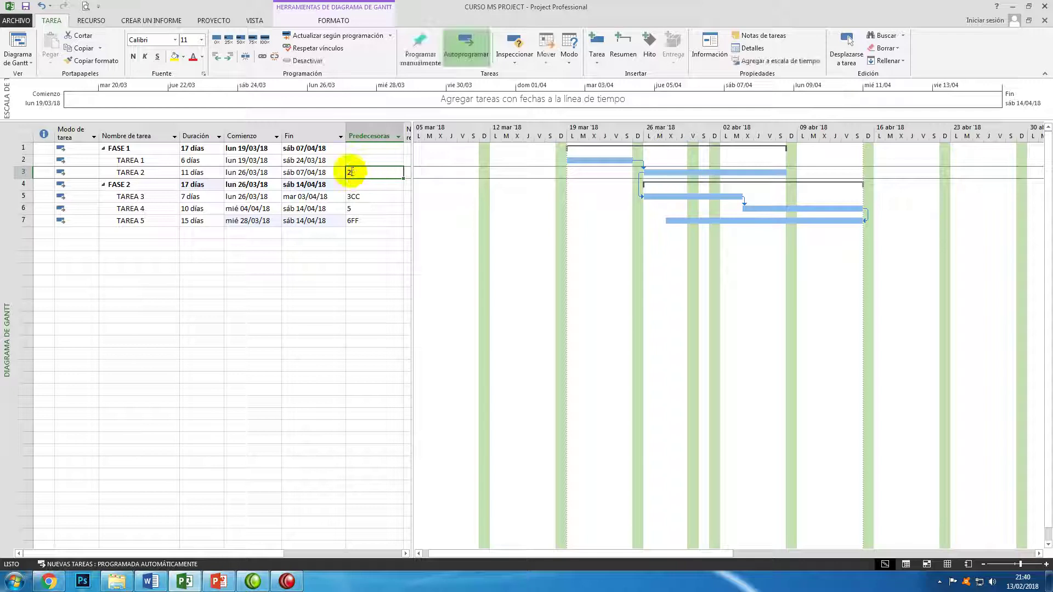
text(2)
click(363, 210)
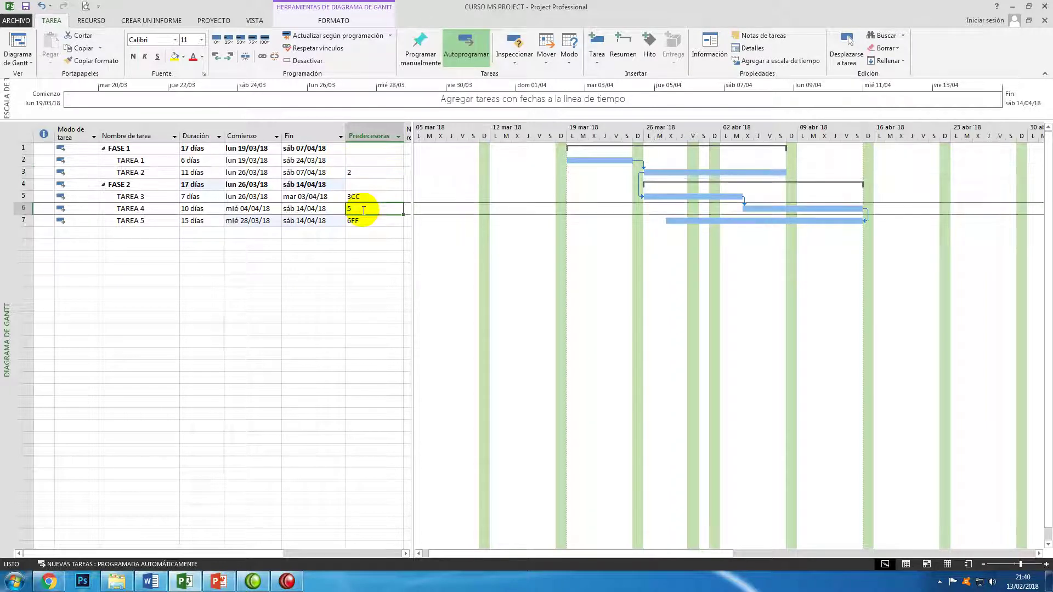
click(358, 173)
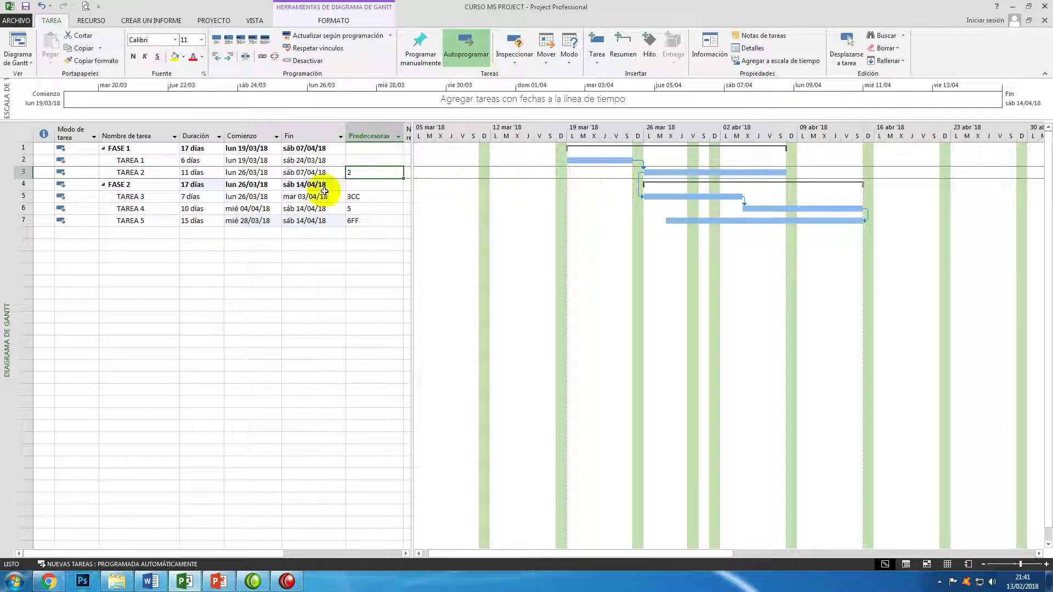
Set the duration of TAREA 1 to 5 días.
click(206, 161)
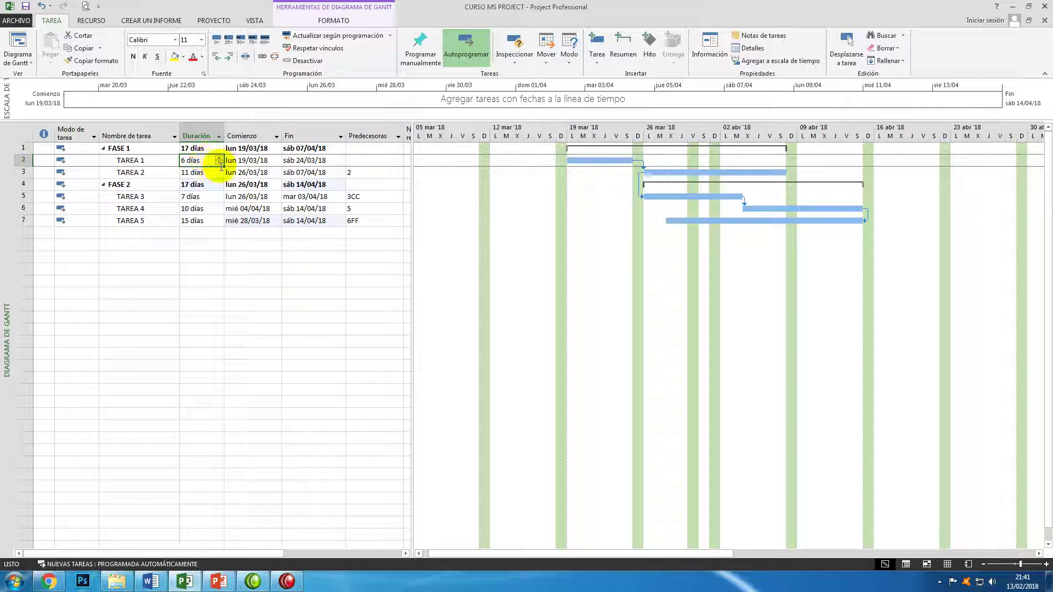
click(219, 164)
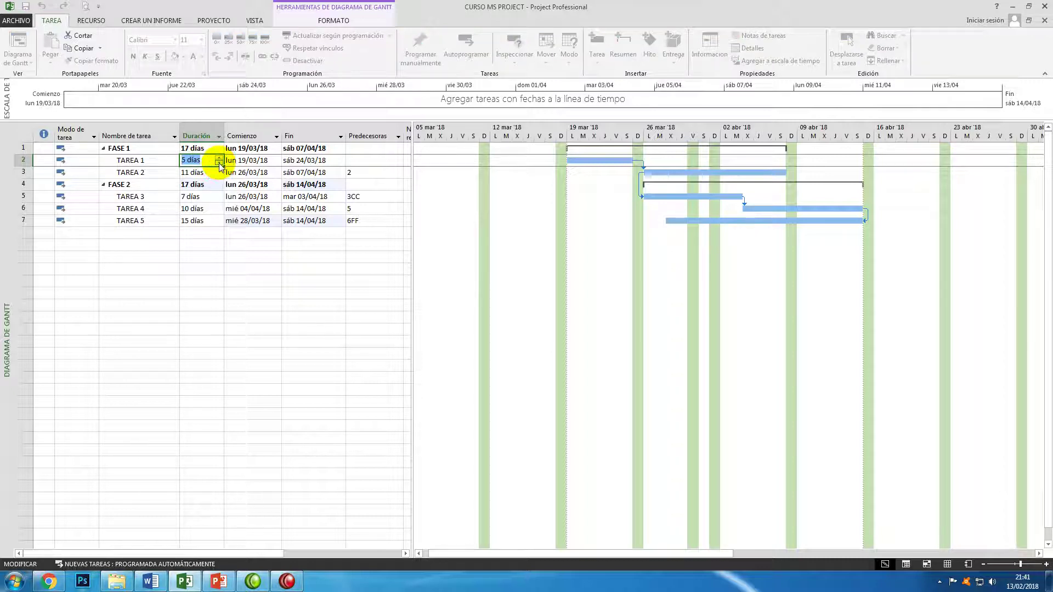
key(Return)
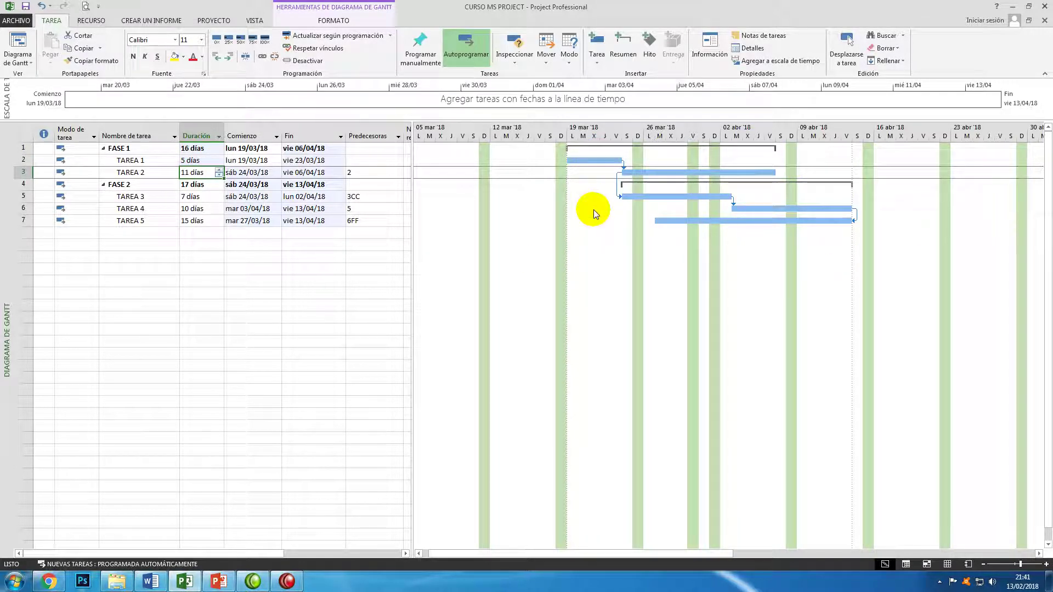
Add a lag (Retardo) of 2d to the finish-to-start dependency between TAREA 1 and TAREA 2.
click(200, 160)
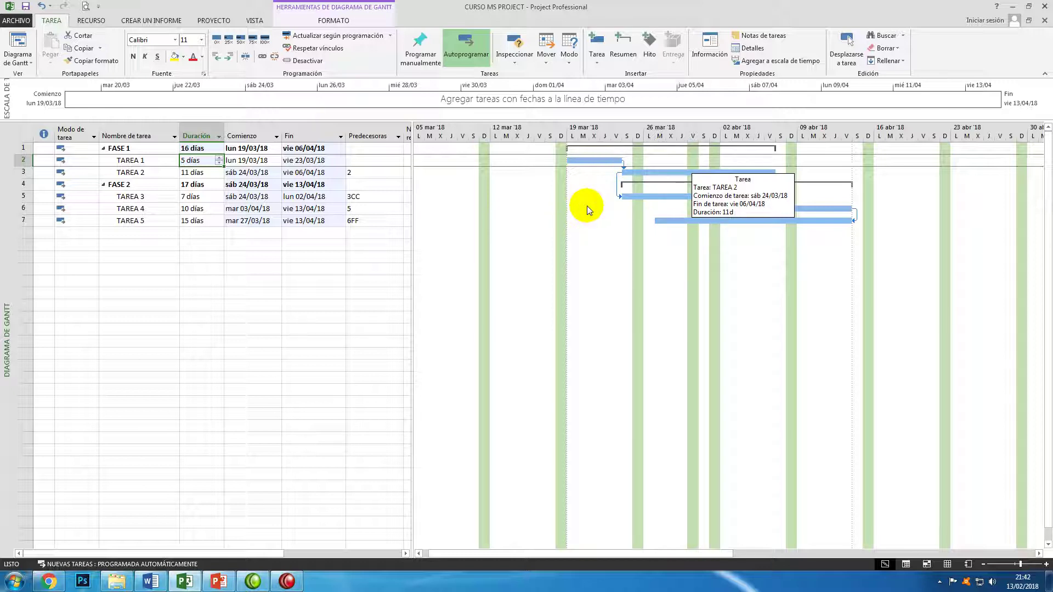
double_click(623, 163)
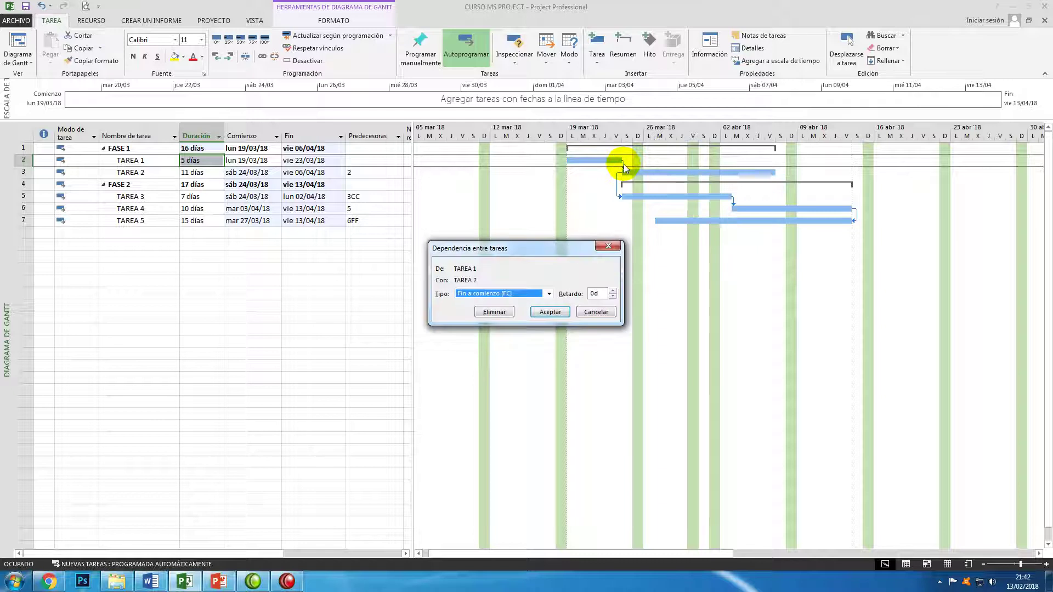
drag(570, 246, 567, 188)
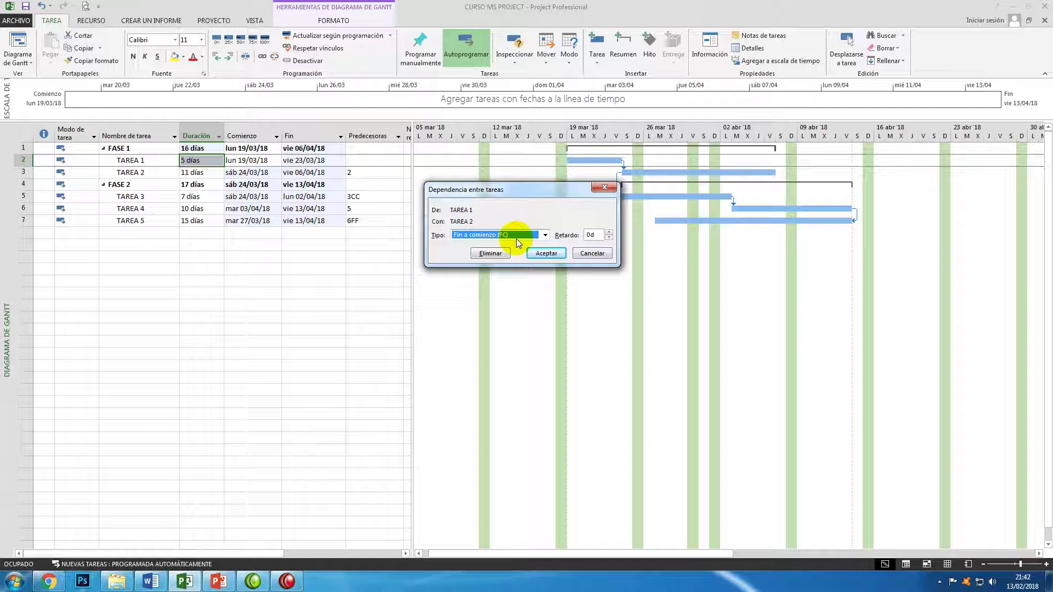
click(609, 233)
click(609, 233)
click(597, 237)
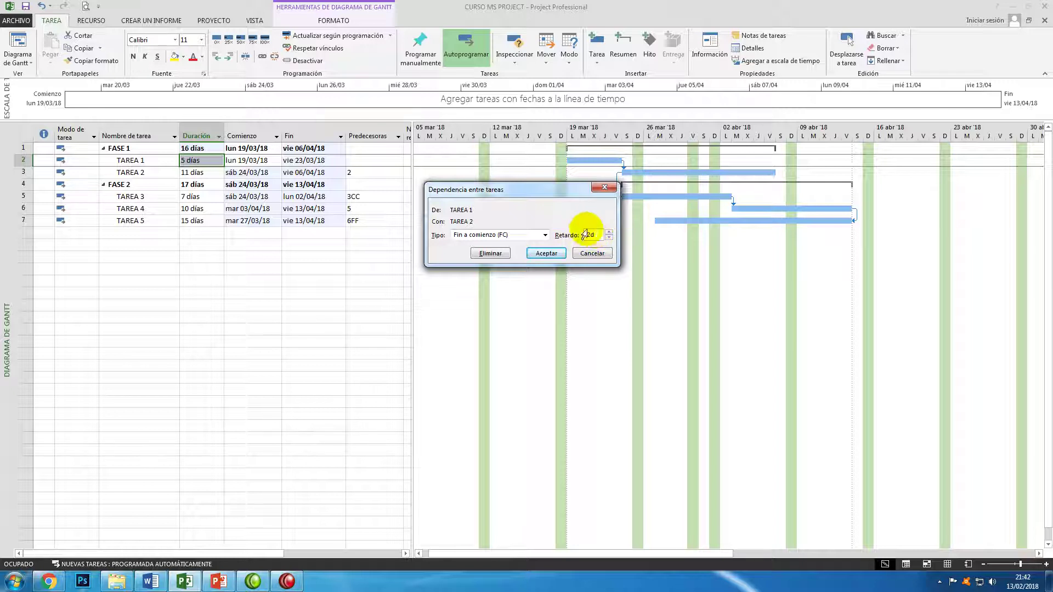
click(546, 254)
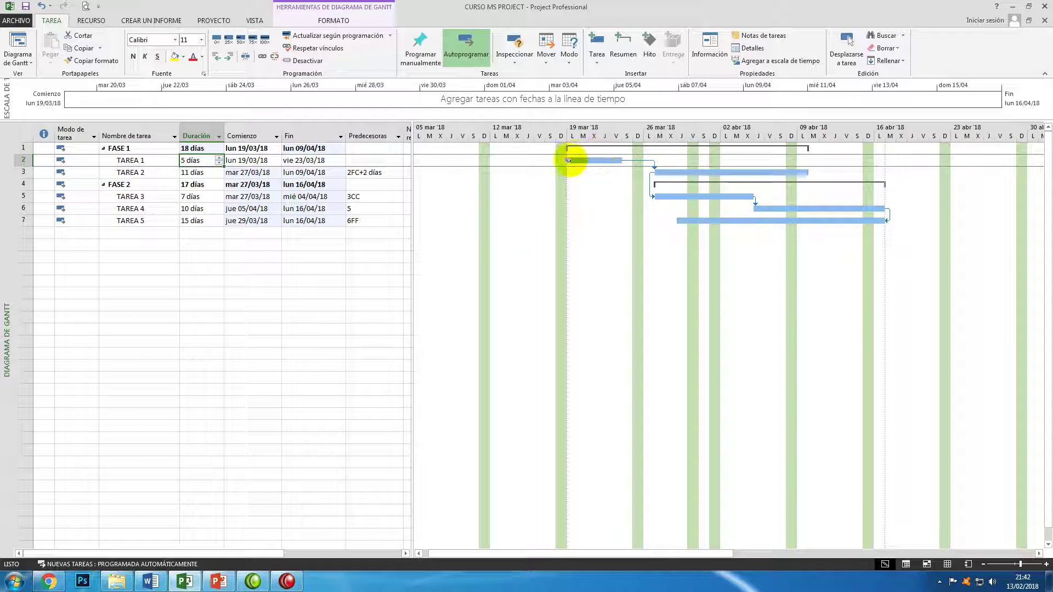
mouse_move(611, 163)
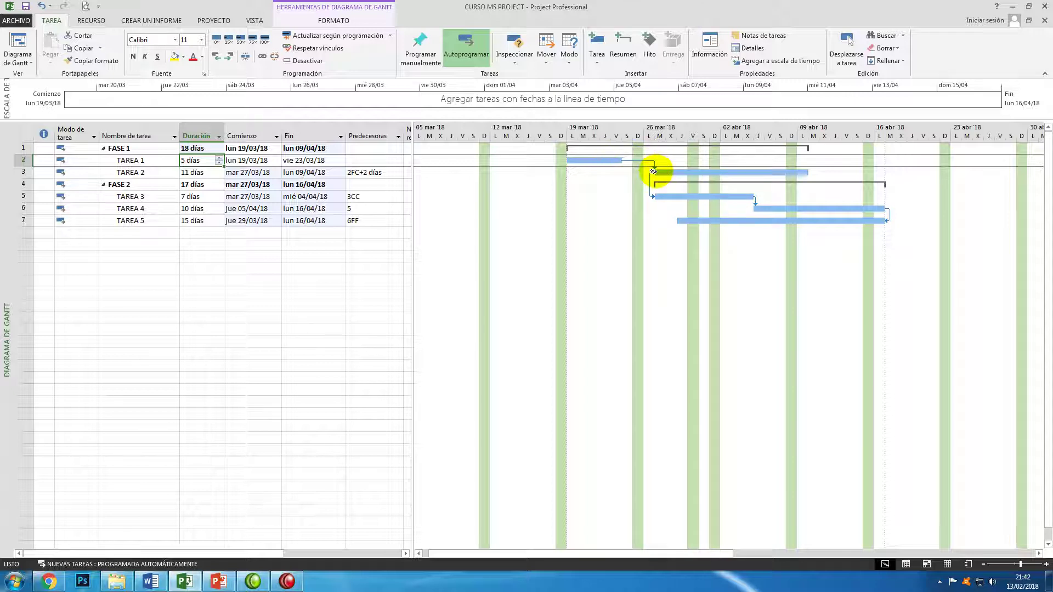
mouse_move(672, 172)
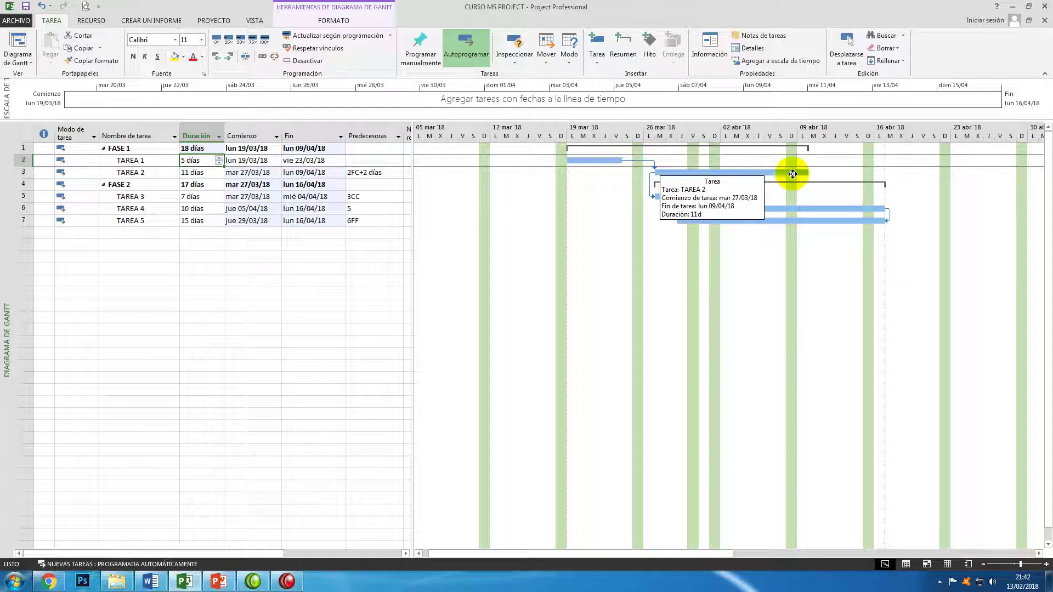
click(374, 172)
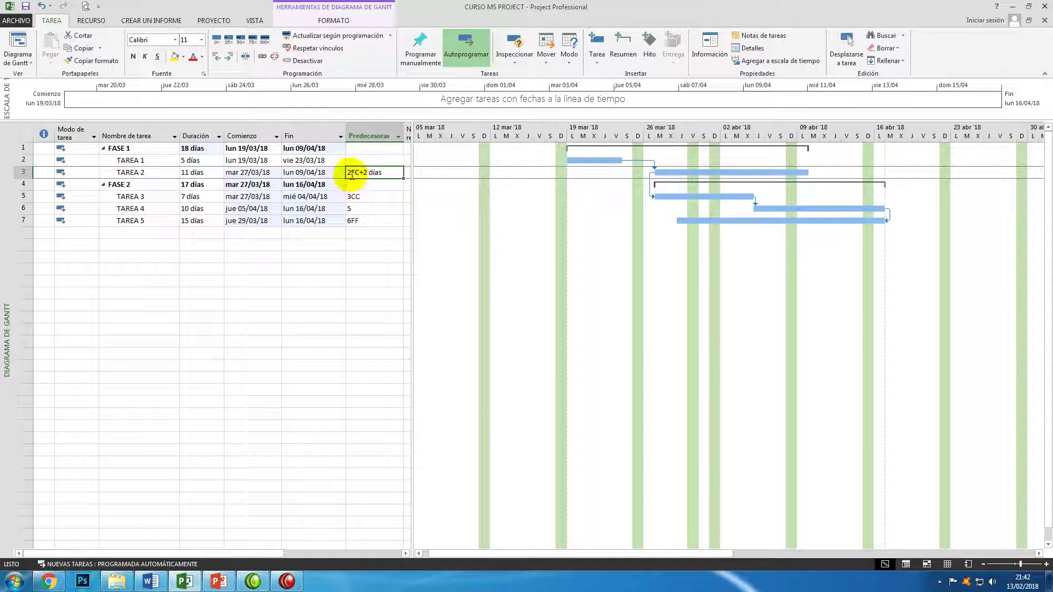
Add a lag (Retardo) of 3d to the start-to-start dependency between TAREA 2 and TAREA 3.
click(362, 172)
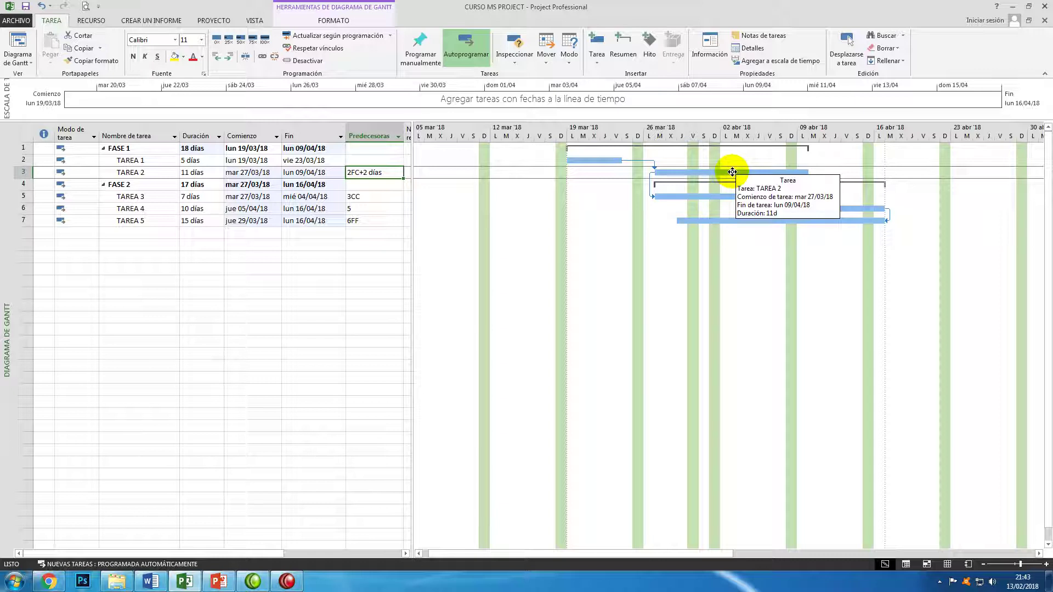
mouse_move(681, 196)
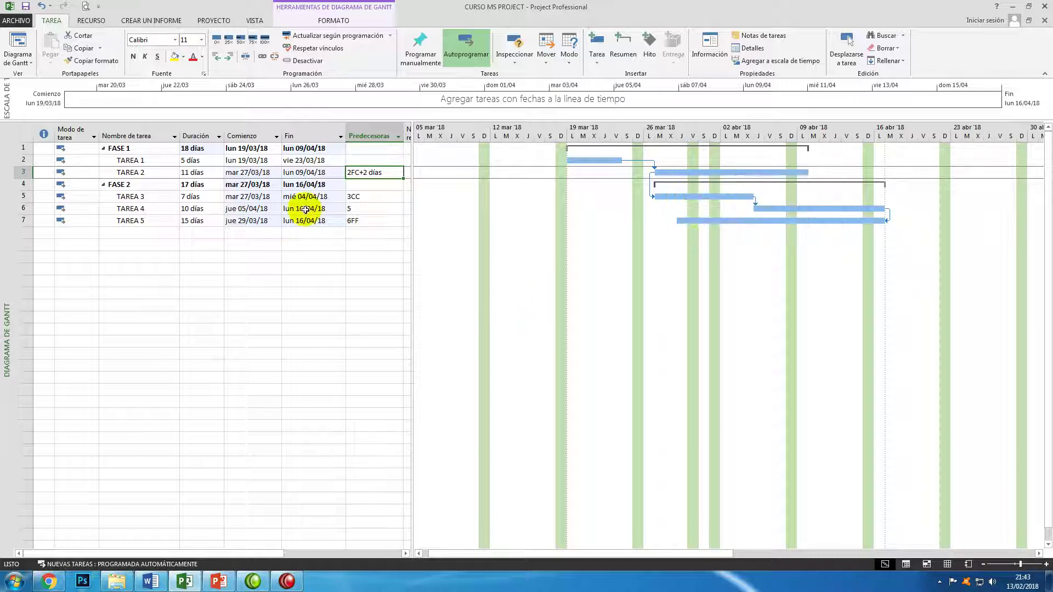
click(372, 196)
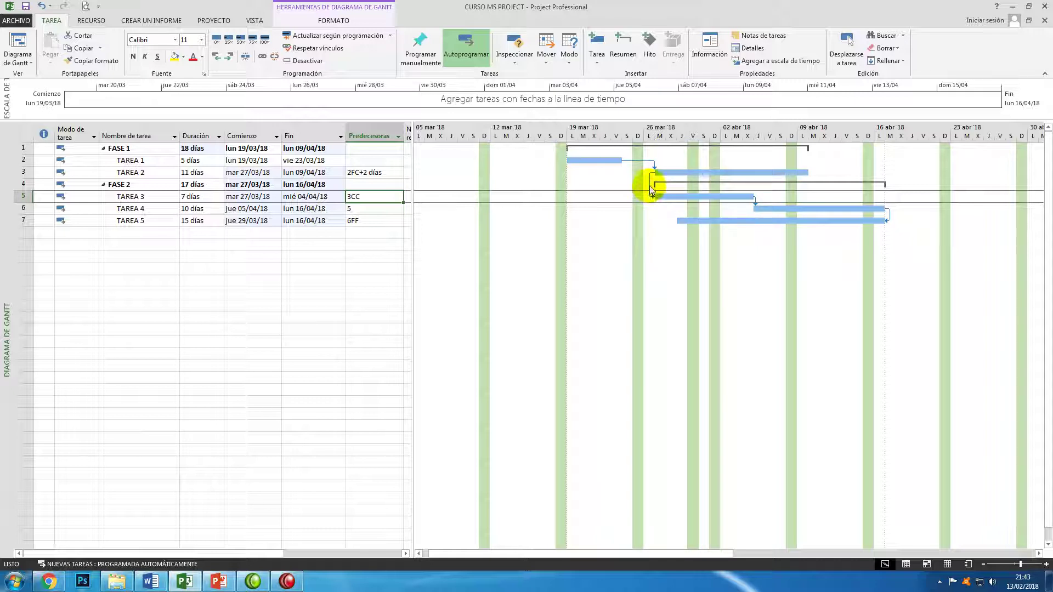
double_click(650, 189)
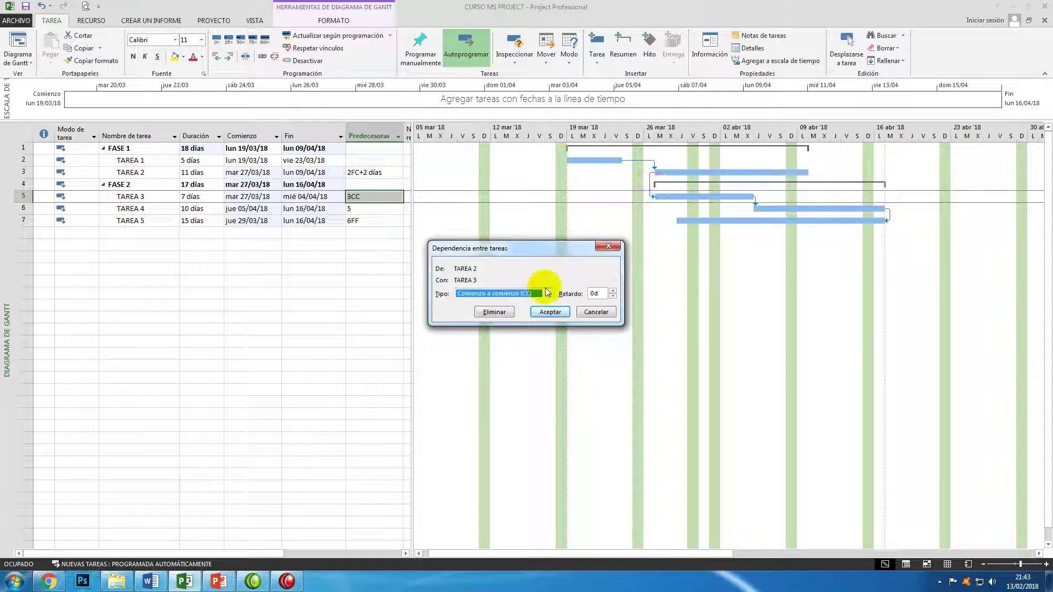
click(612, 291)
click(612, 291)
click(612, 291)
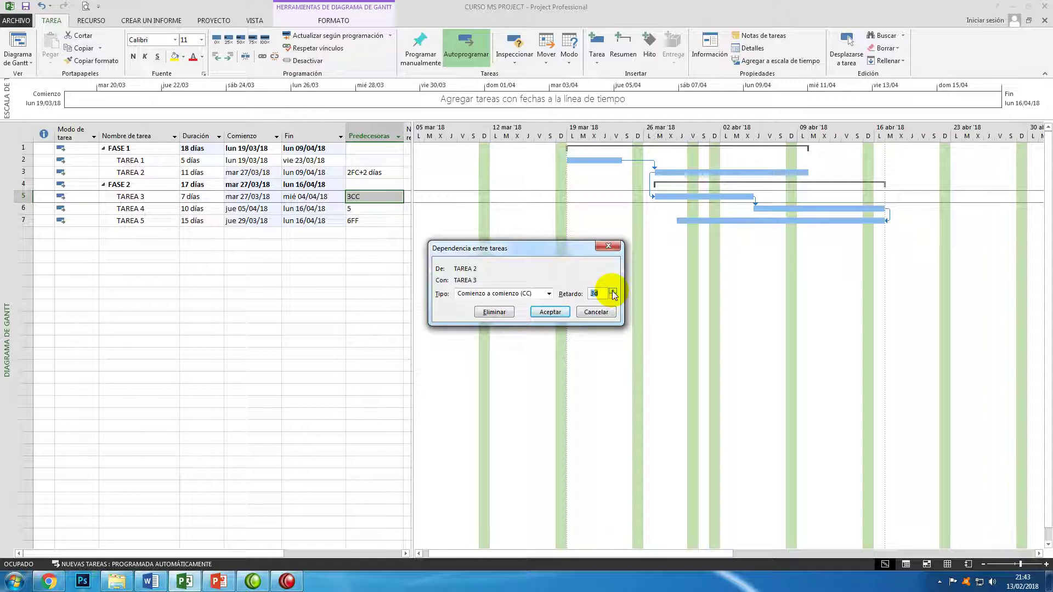
click(601, 293)
click(551, 312)
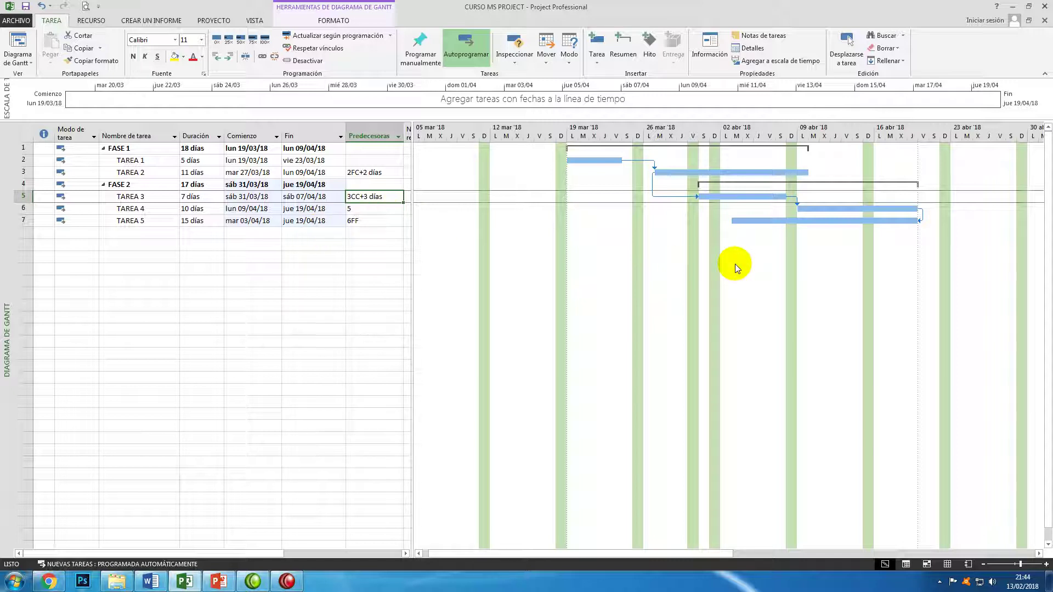
Give the finish-to-start dependency between TAREA 3 and TAREA 4 a negative lag (Retardo) of -3d.
mouse_move(797, 201)
double_click(796, 199)
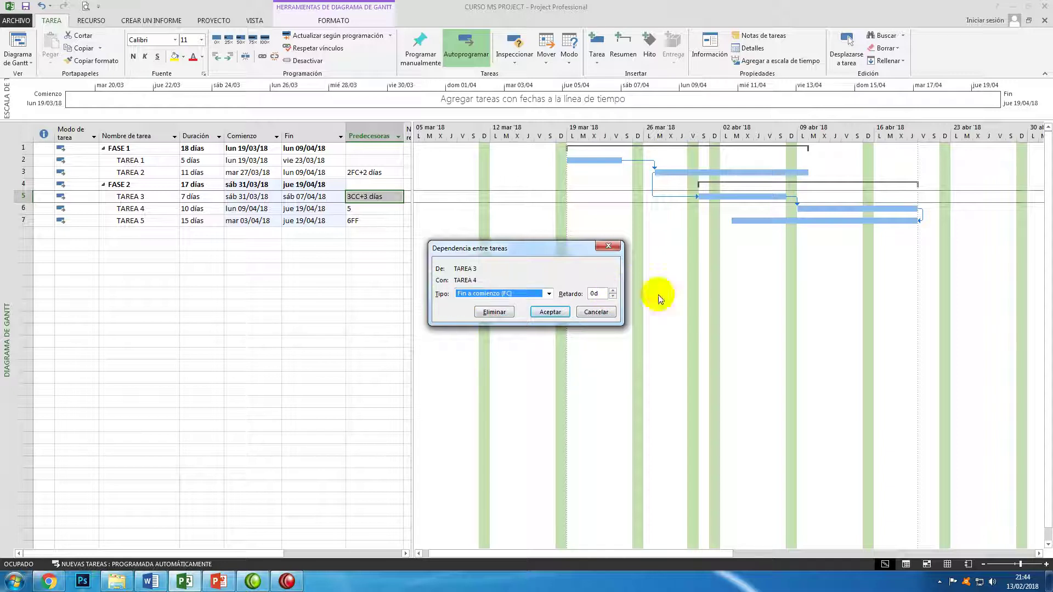
click(613, 296)
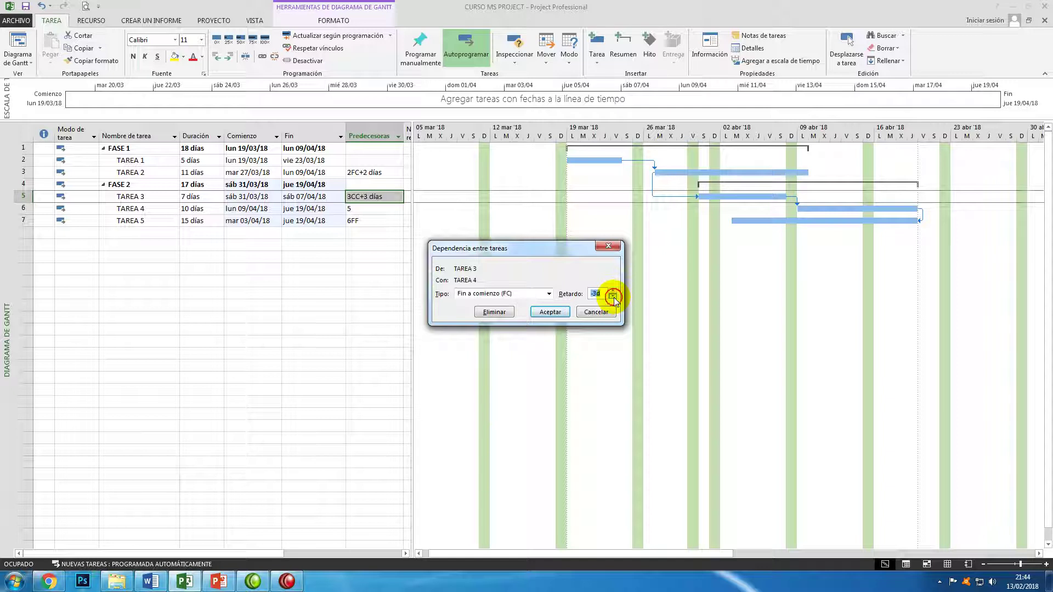
click(604, 293)
click(552, 313)
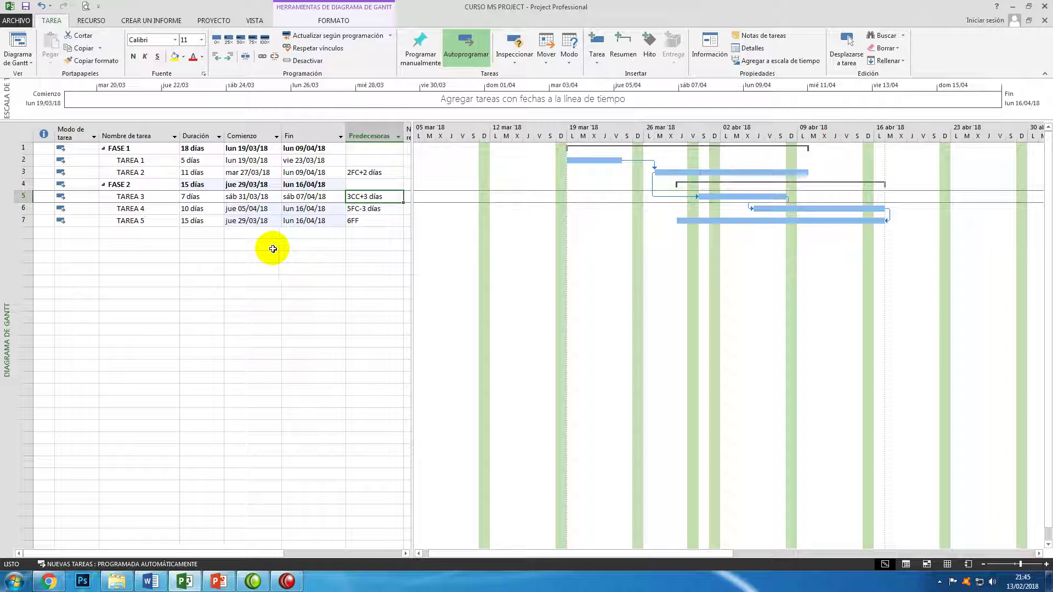
click(250, 235)
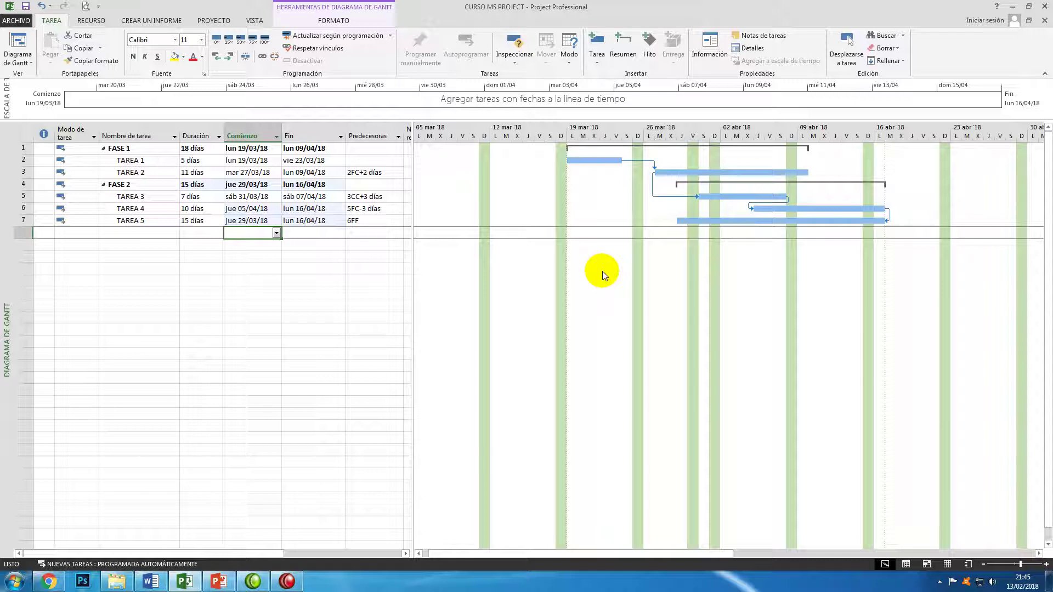
Set the lag of the start-to-start dependency between TAREA 2 and TAREA 3 as a percentage, 20%.
double_click(663, 200)
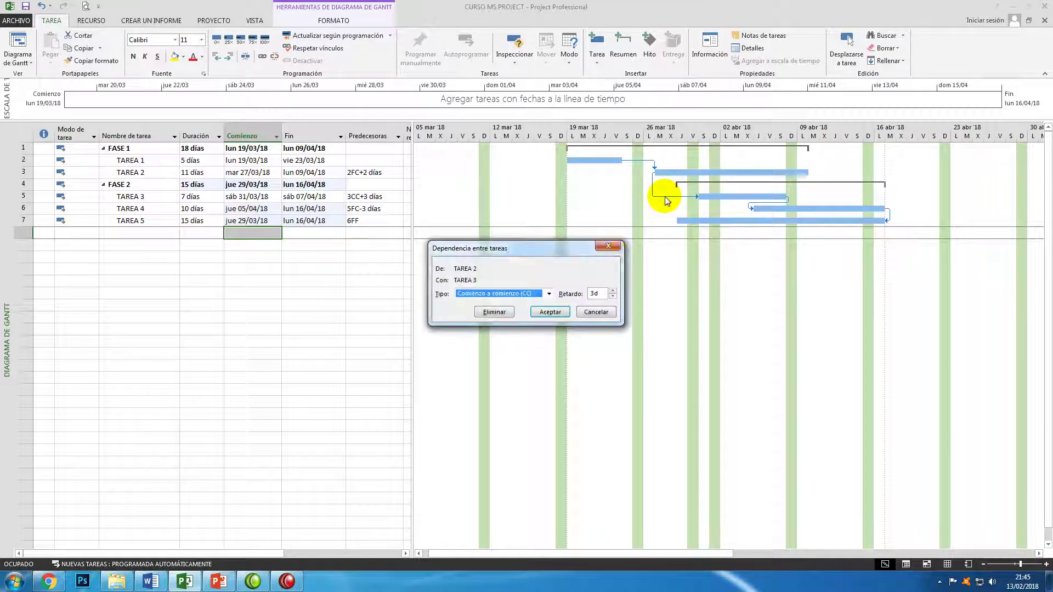
double_click(597, 293)
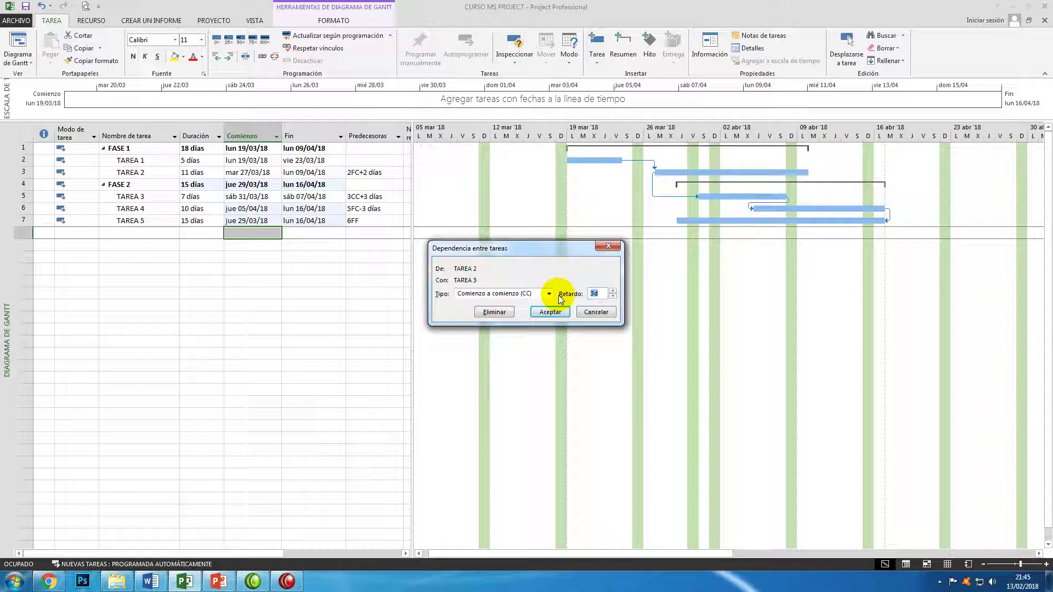
text(20%)
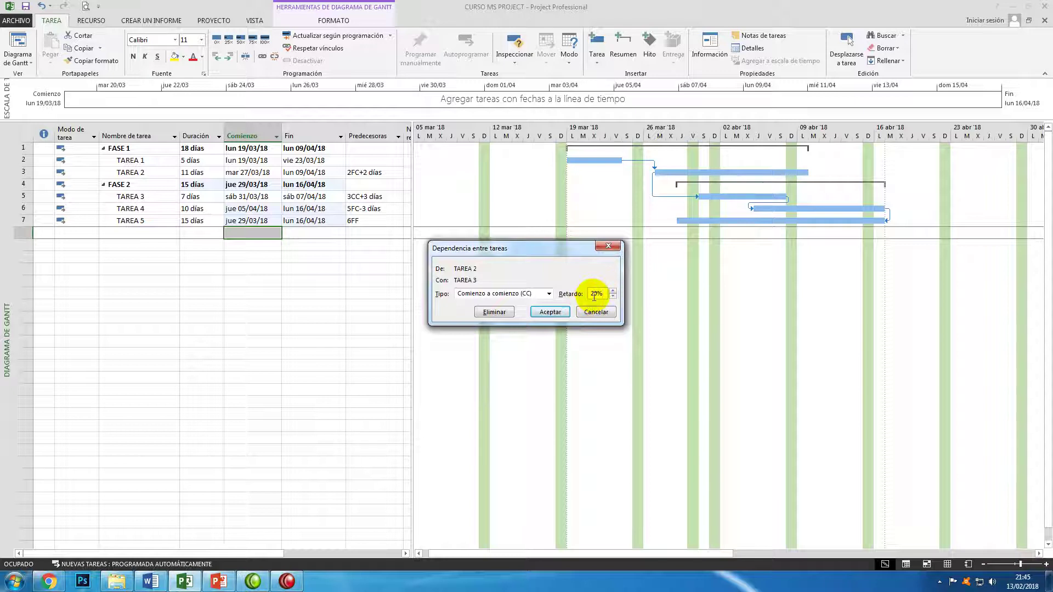
click(548, 311)
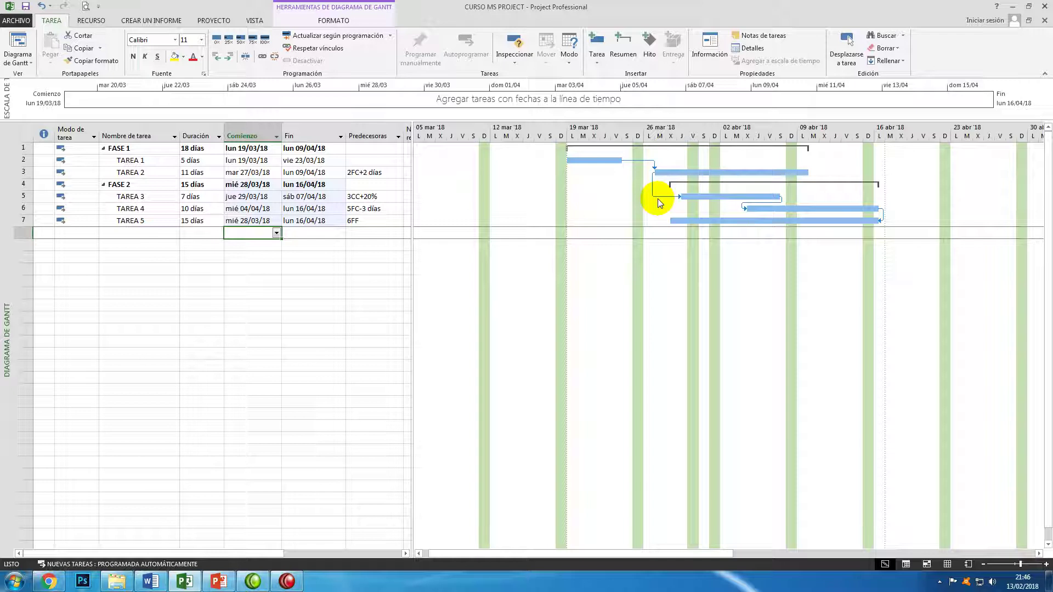
Set the lag of the start-to-start dependency between TAREA 2 and TAREA 3 to two days (2D).
click(373, 197)
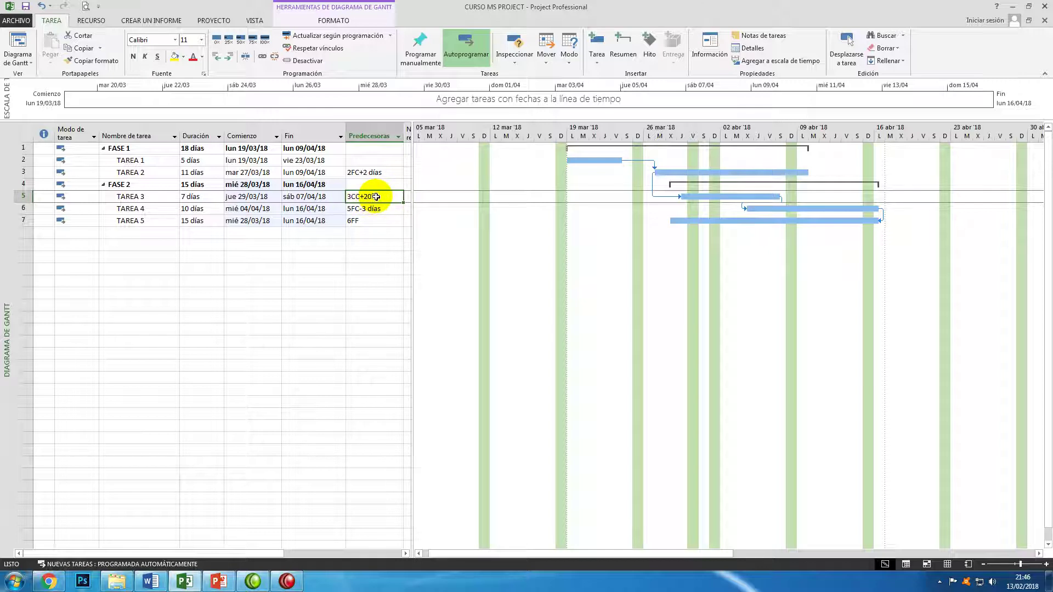
double_click(657, 196)
drag(610, 293, 585, 301)
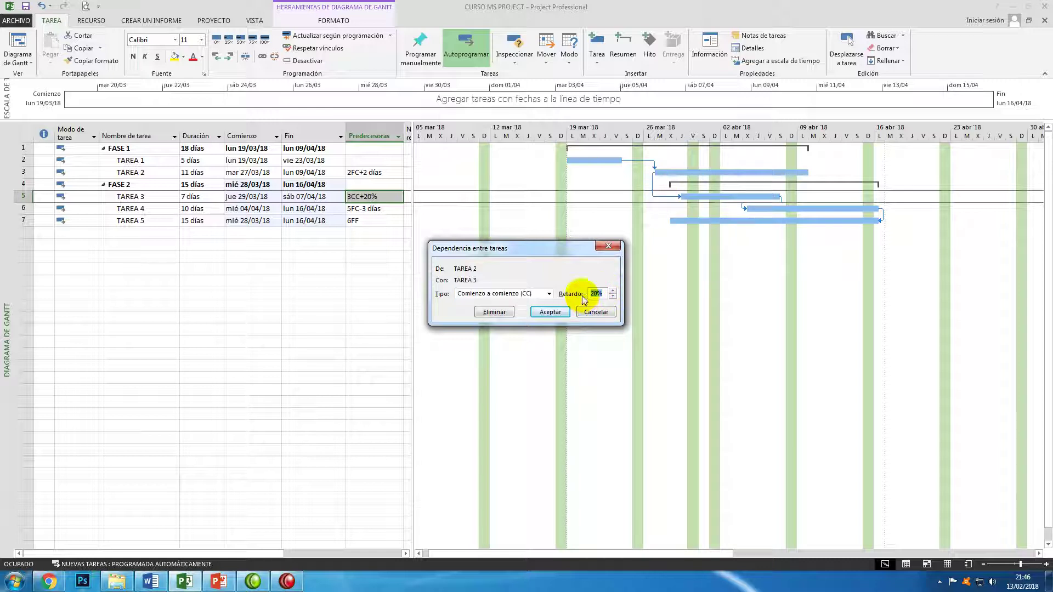
text(2)
text(0)
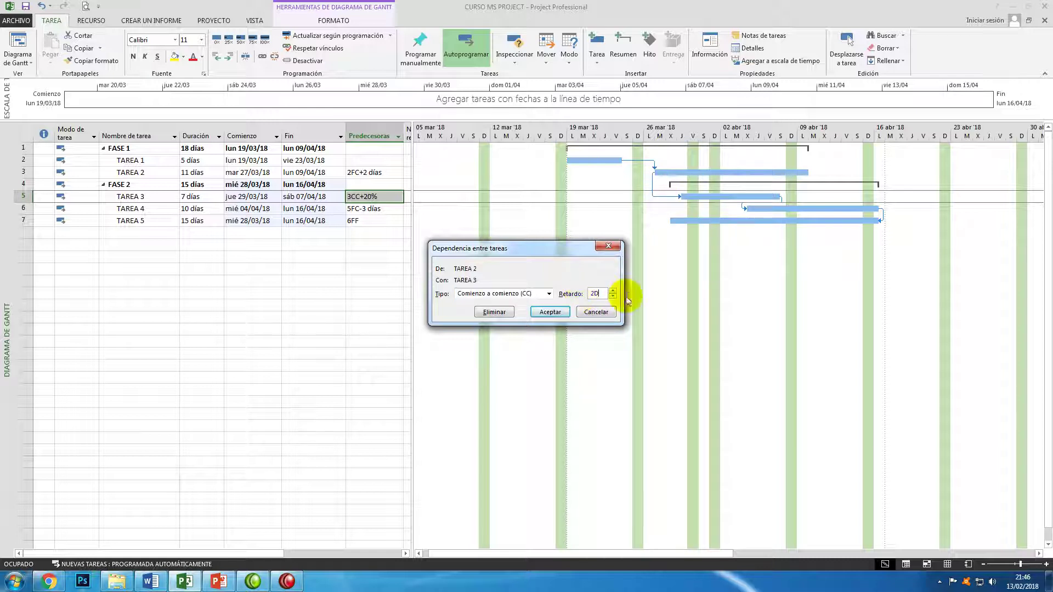
click(550, 312)
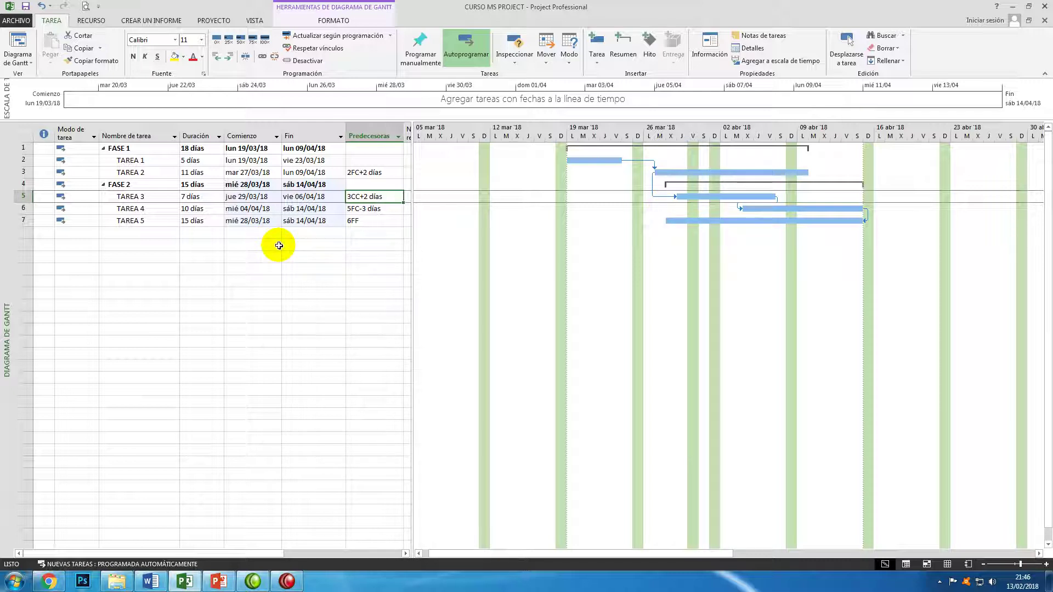
Set the duration of TAREA 1 in FASE 1 to 7 días.
click(205, 160)
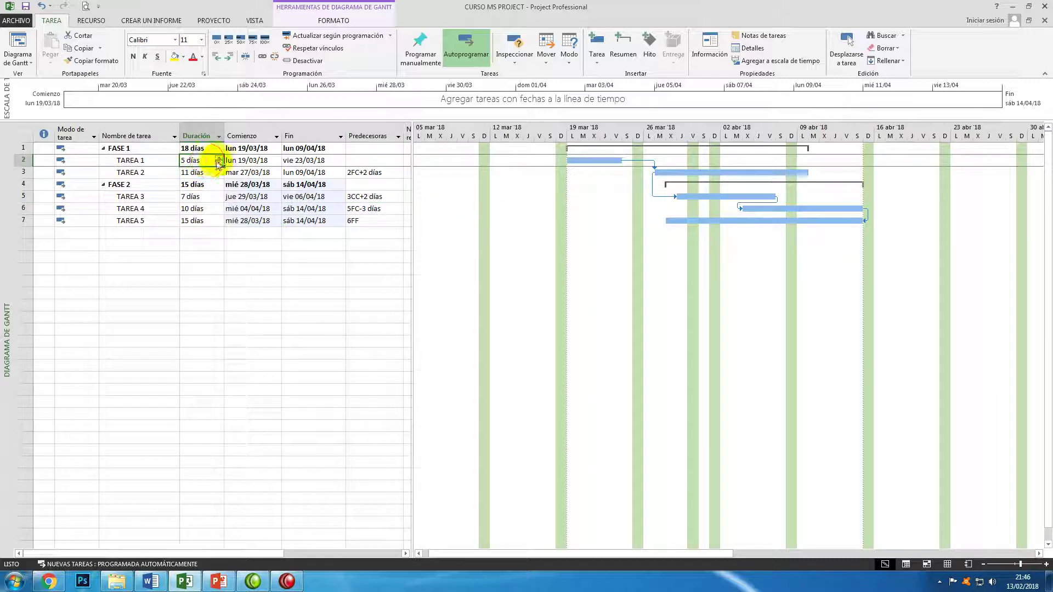
click(218, 158)
click(219, 159)
click(202, 172)
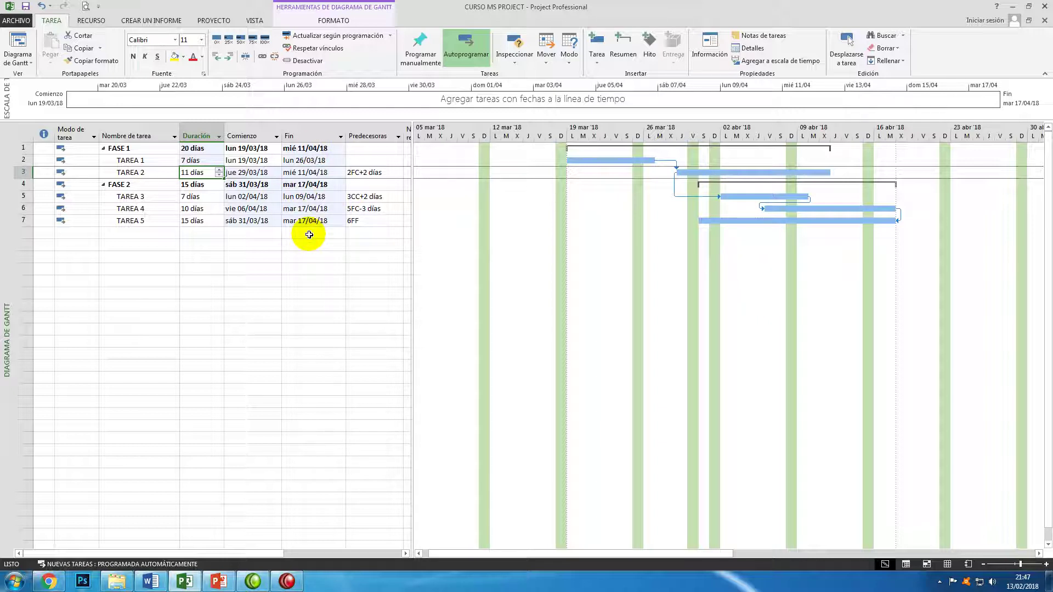
click(159, 231)
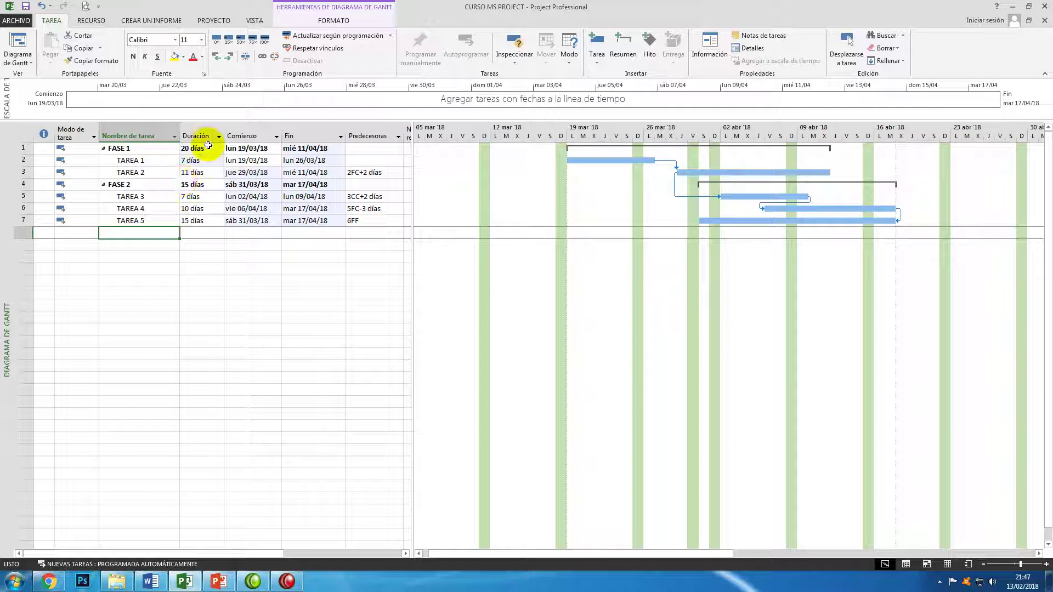
click(195, 208)
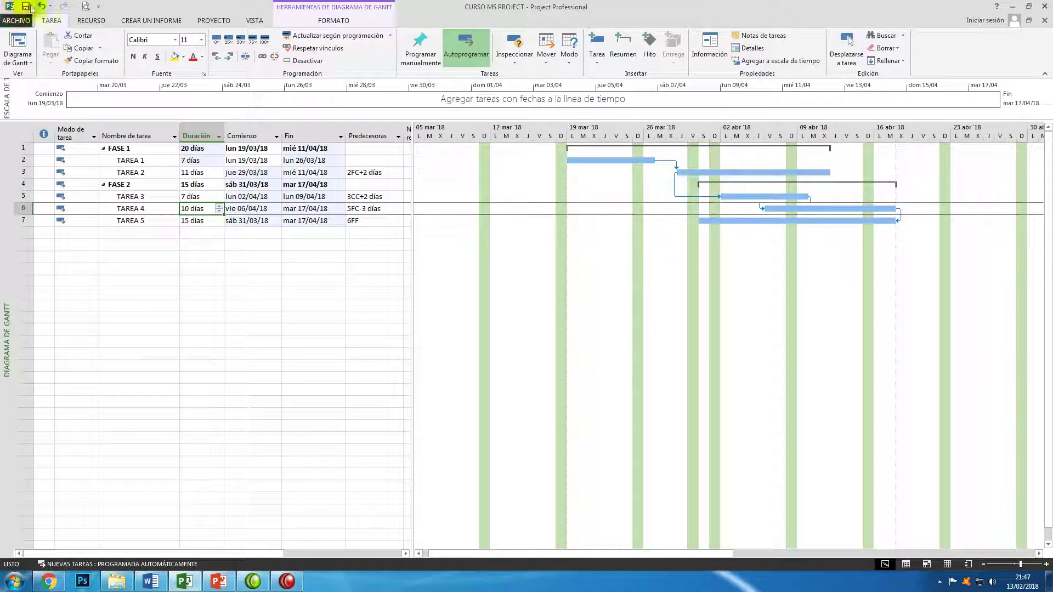